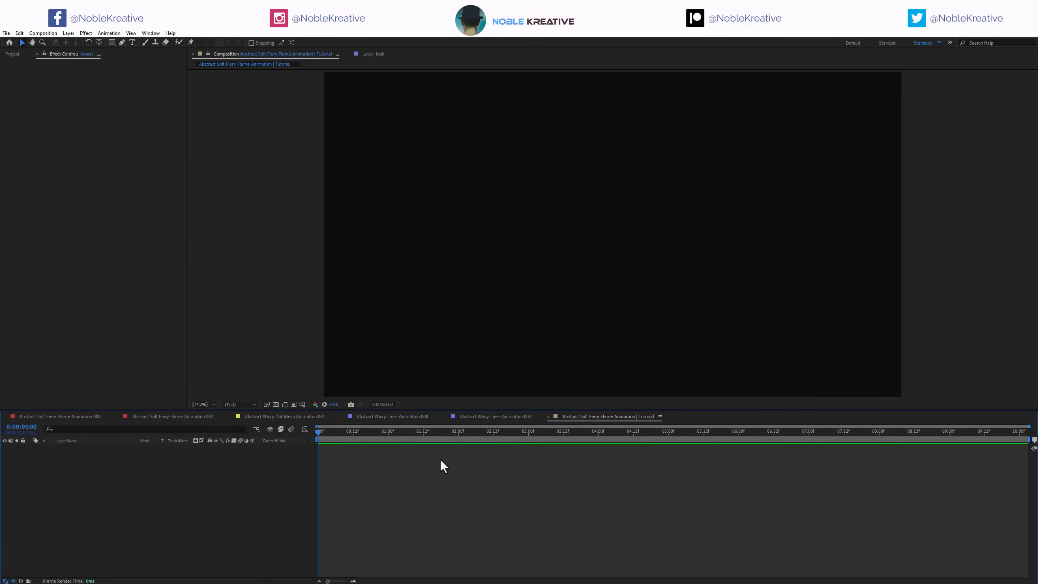
Create a new comp-sized solid layer named Fractal Map
key(ctrl+y)
text(F)
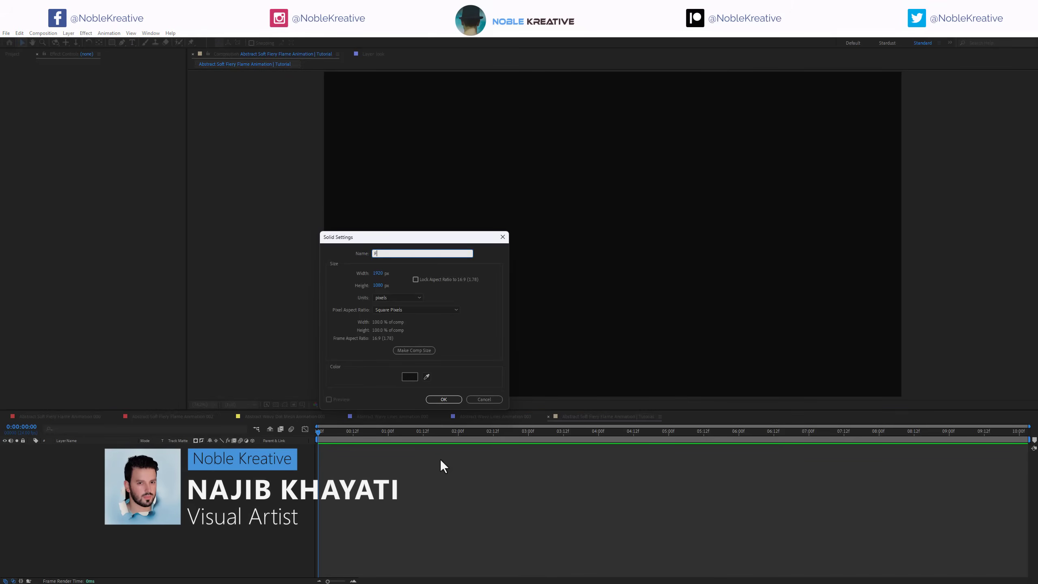
text(ractal Map)
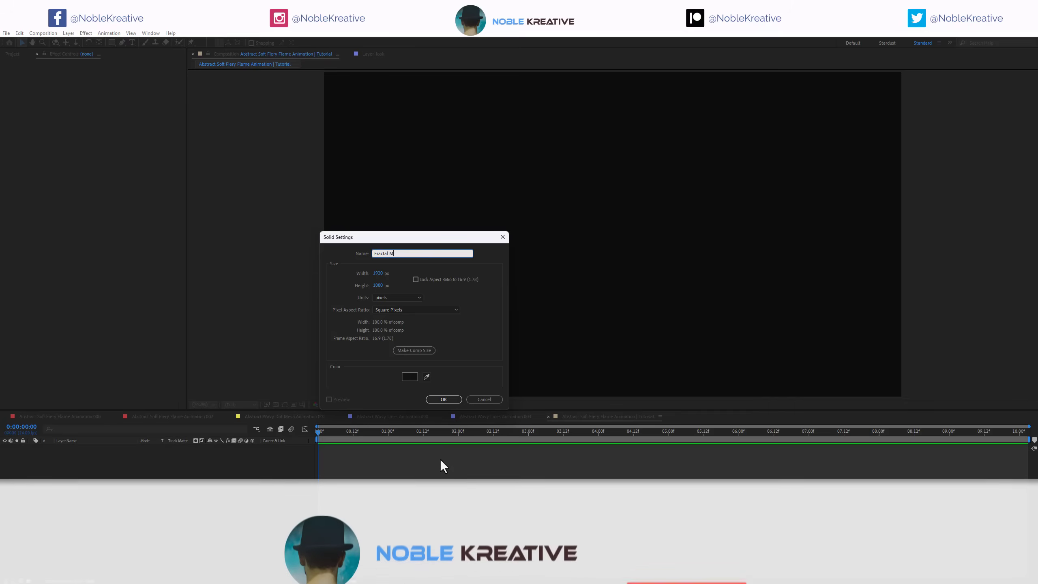
key(Return)
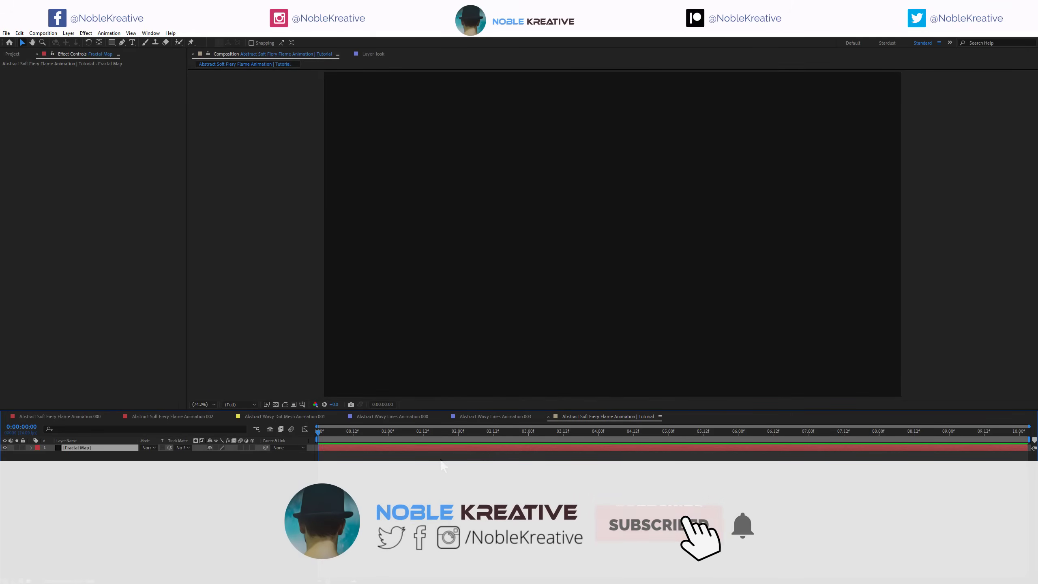
Apply Fractal Noise to the Fractal Map layer with the fractal type Subscale and the noise type Spline
key(ctrl+space)
text(fra)
key(Down)
key(Return)
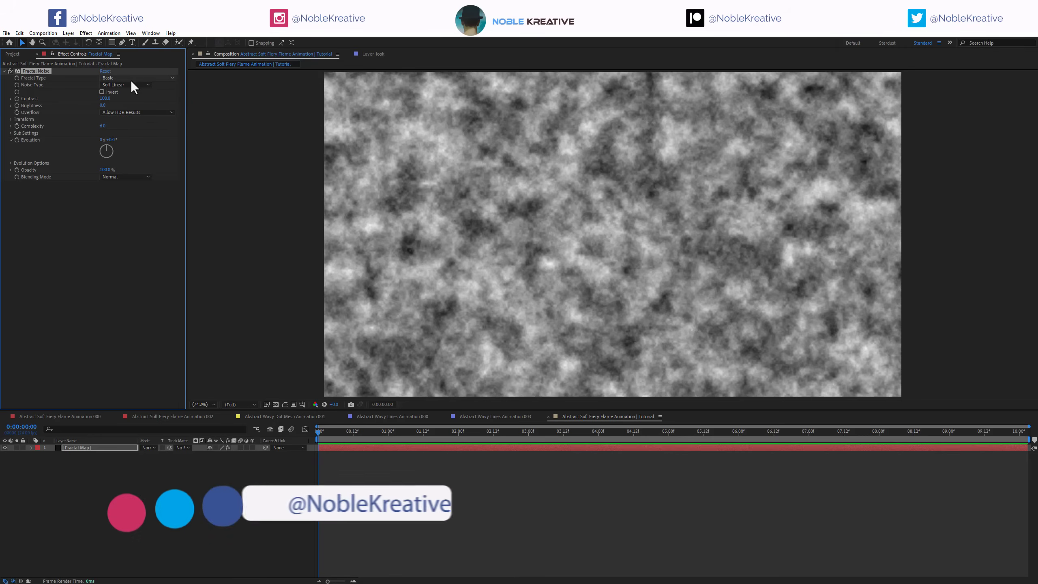
click(131, 79)
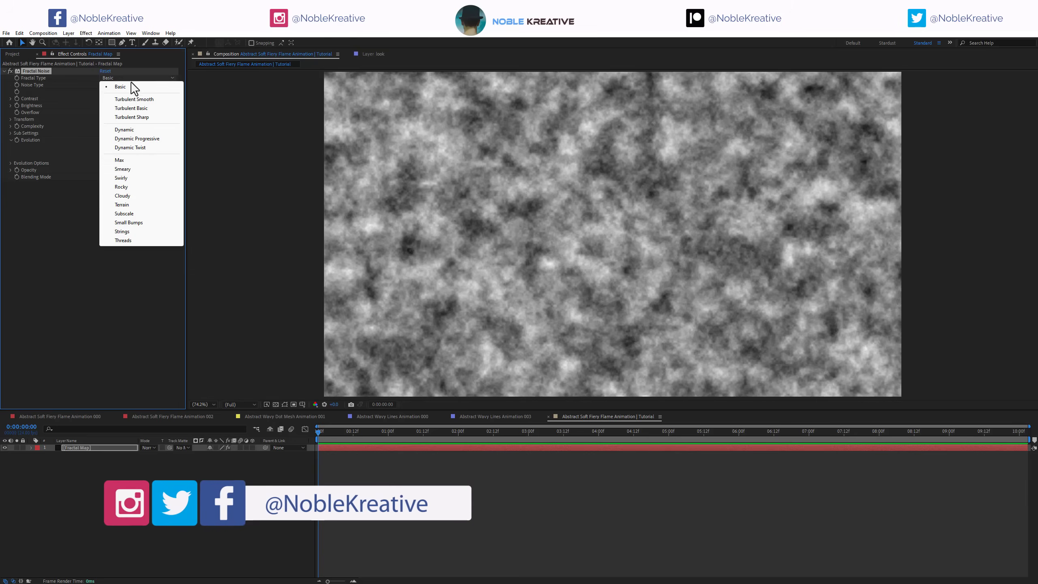
click(132, 215)
click(120, 85)
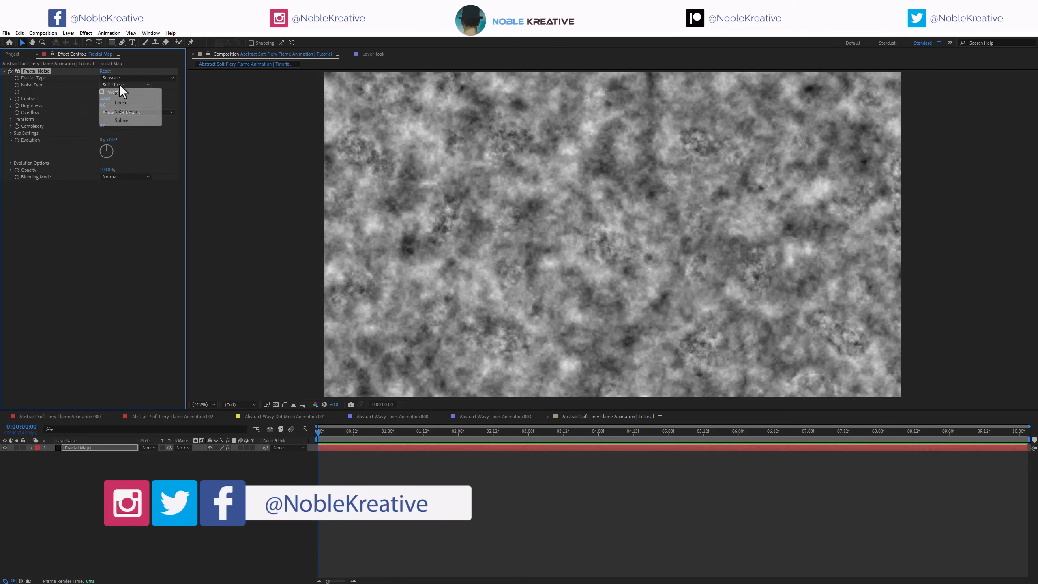
click(126, 121)
Set the Fractal Noise contrast to 300 and brightness to -25
click(105, 98)
text(300)
key(Return)
click(102, 105)
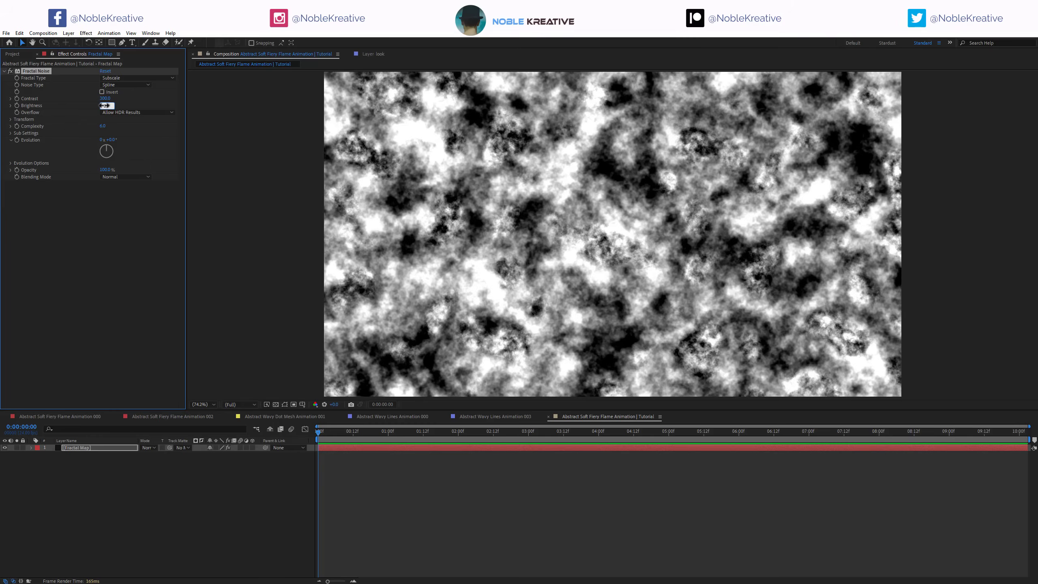
text(-20)
key(Return)
Reduce the Fractal Noise complexity to 1 and set its transform scale to 300
drag(104, 130, 36, 125)
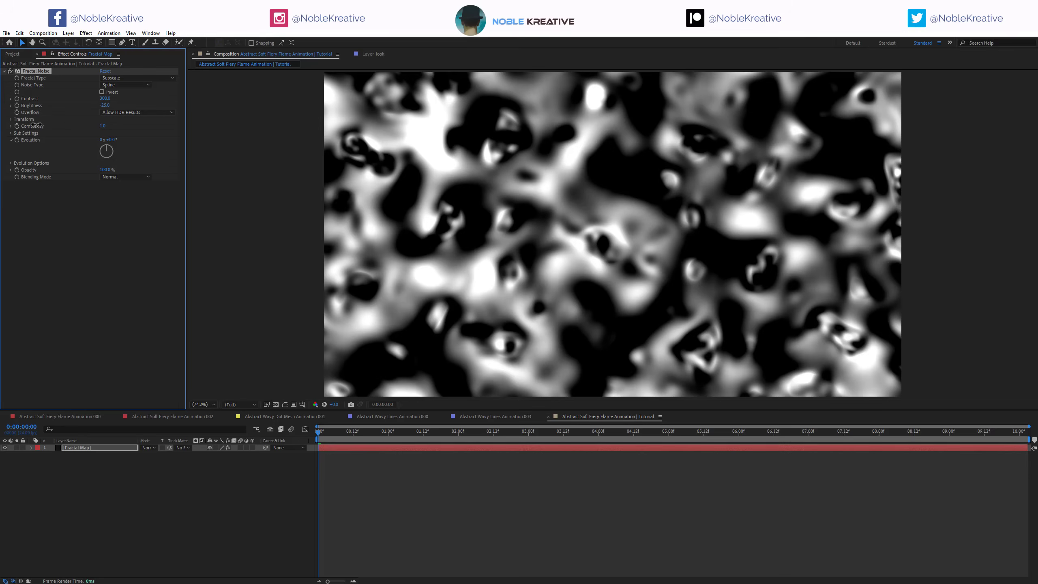
click(11, 119)
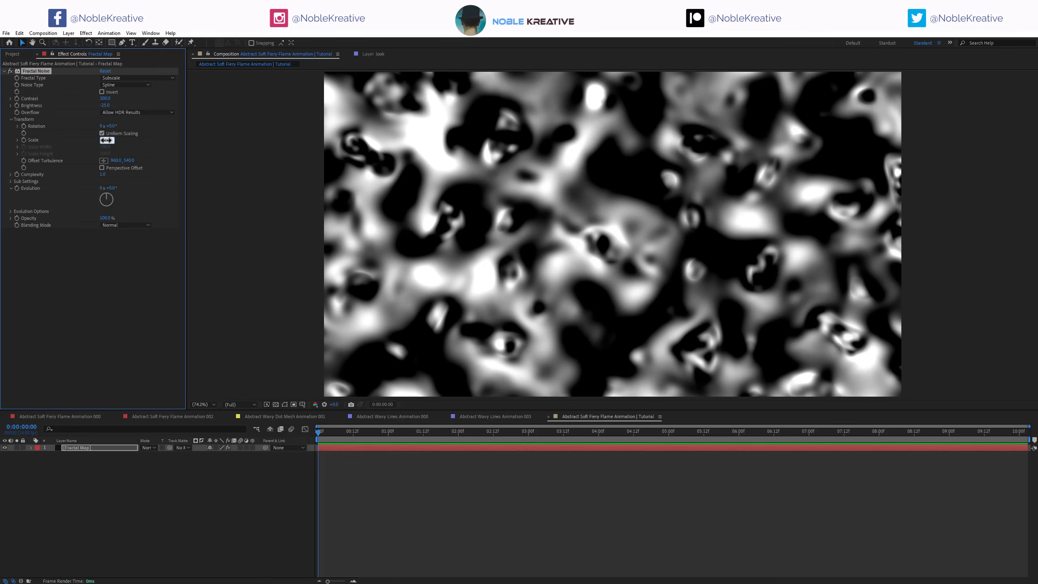
text(300)
key(Return)
Animate the Fractal Noise evolution with the expression time*50 and preview the motion
alt+click(17, 199)
text(time)
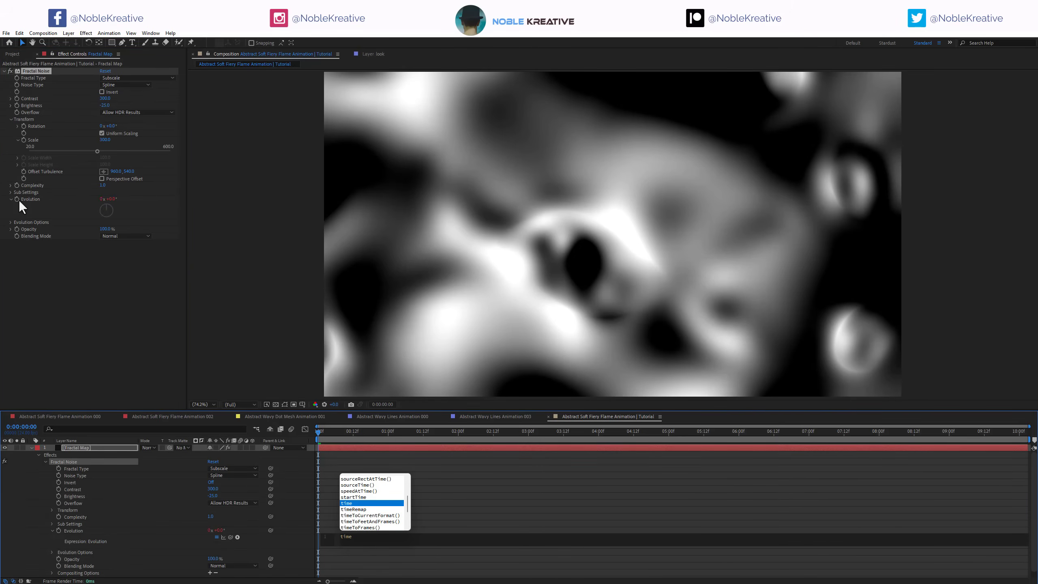
text(*)
key(KP_Enter)
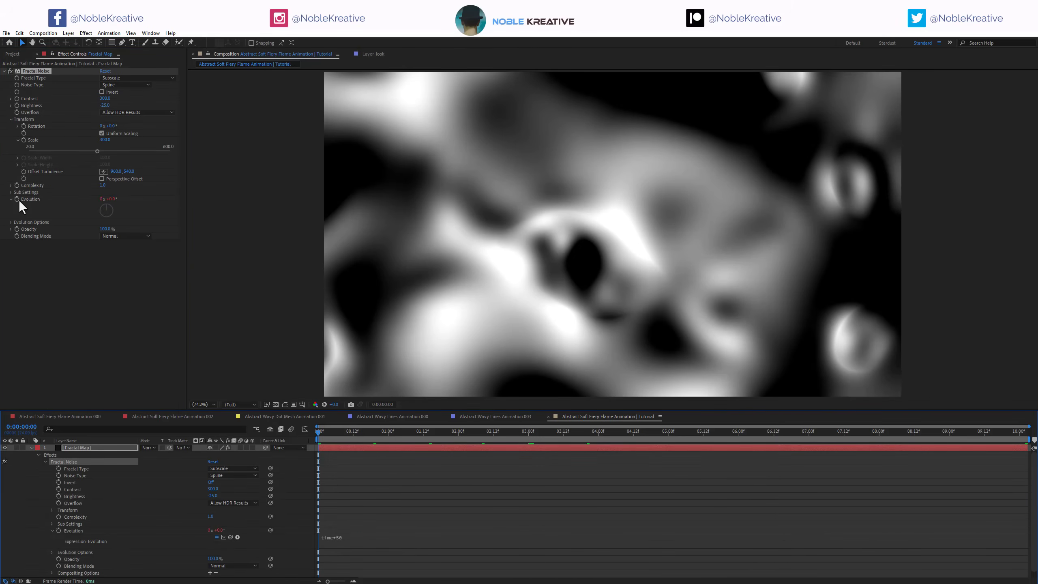
drag(395, 432, 298, 428)
Keyframe Offset Turbulence from the first frame to about 1760, 540 at 0:00:10:02, and scrub through the result
click(24, 172)
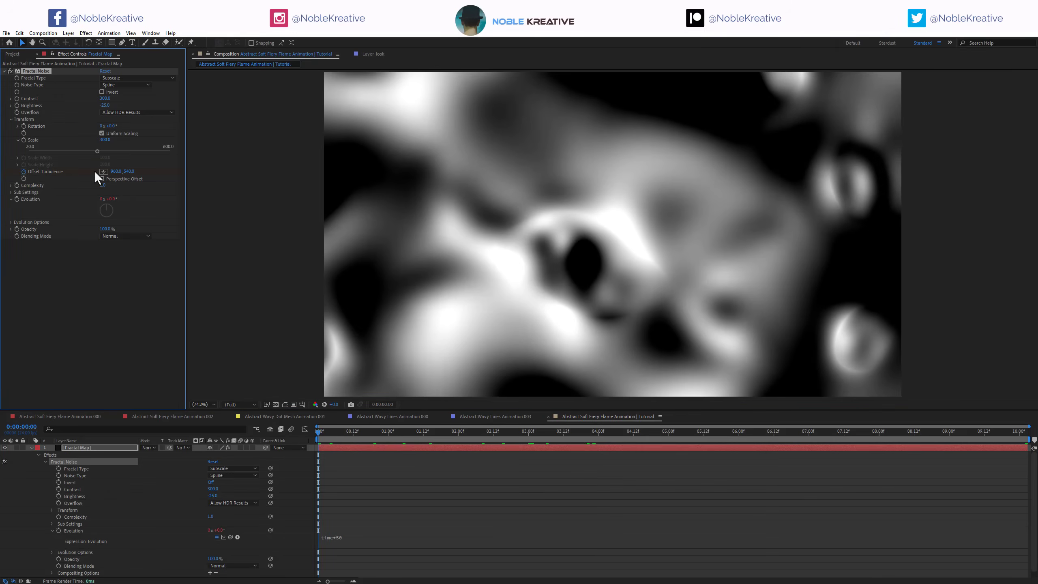
drag(323, 429, 1021, 444)
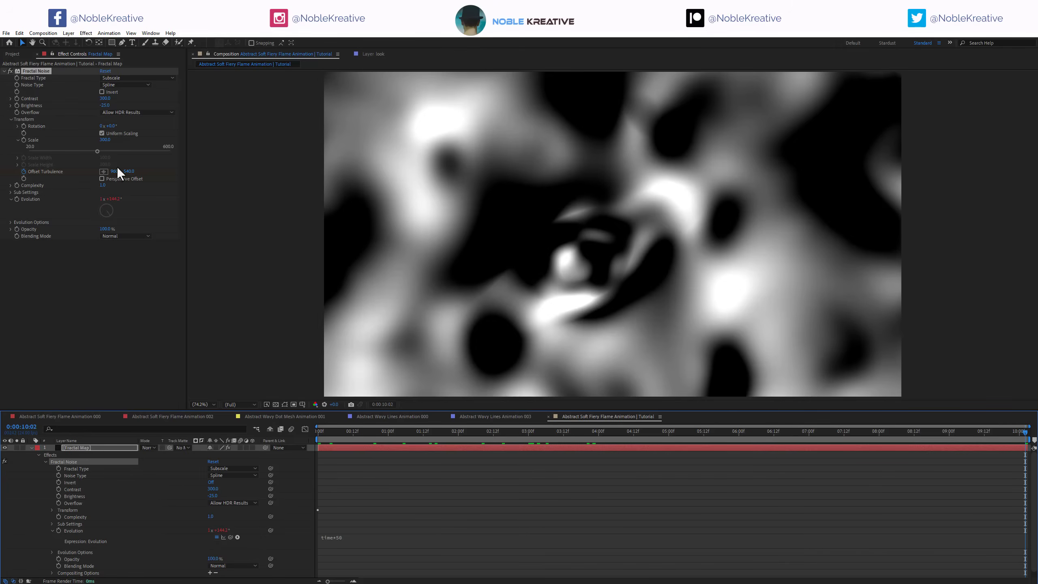
drag(127, 170, 341, 166)
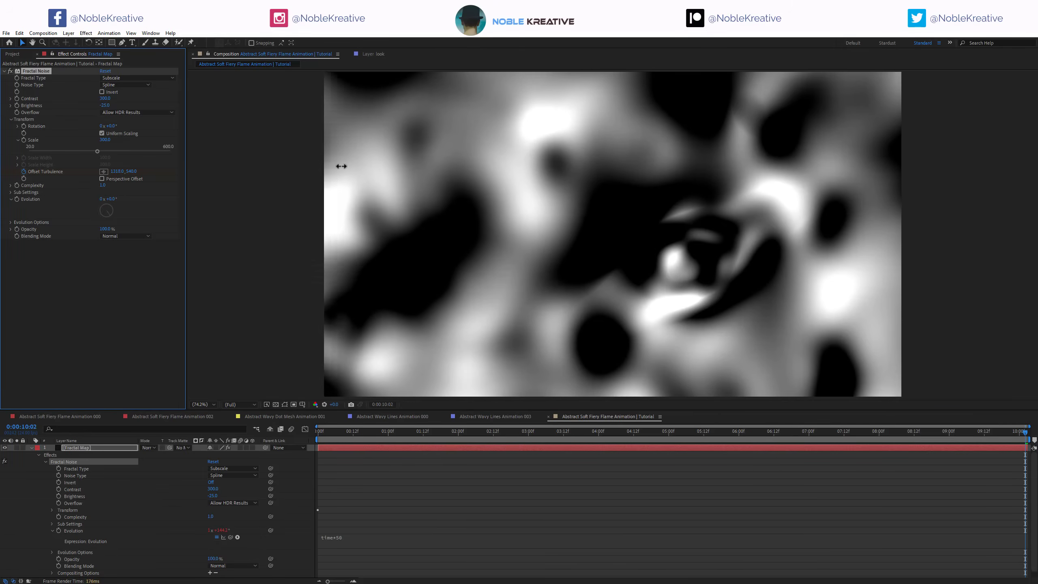
drag(412, 171, 443, 179)
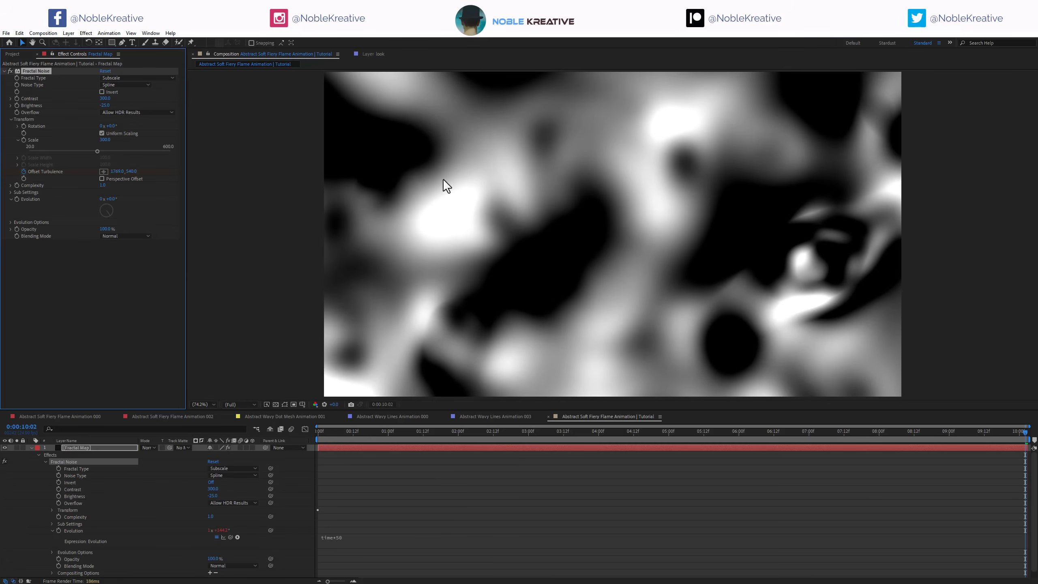
drag(330, 432, 455, 431)
drag(542, 431, 927, 426)
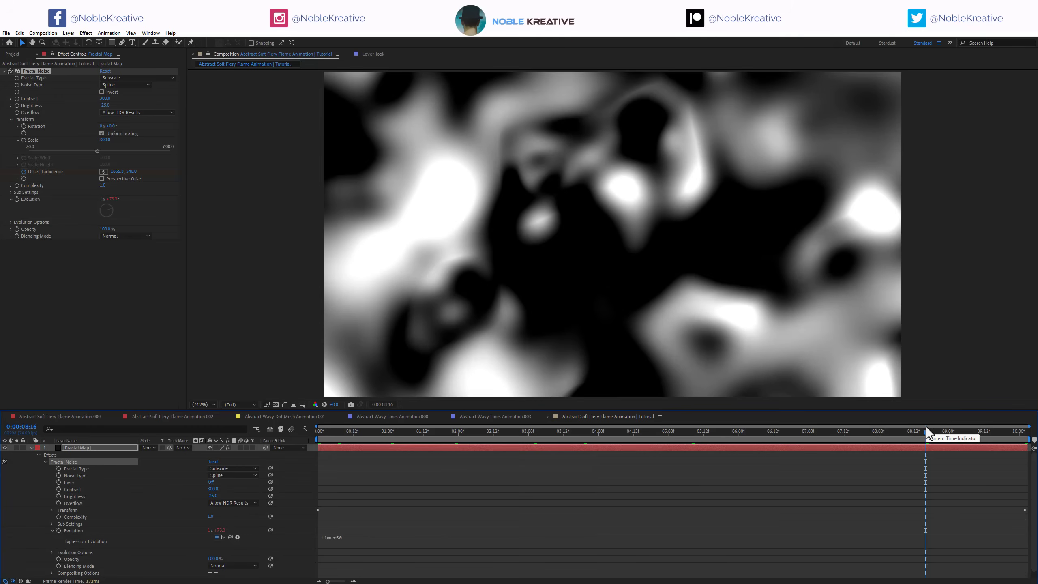
Apply Fast Box Blur to the Fractal Map layer with a blur radius of 50
click(84, 449)
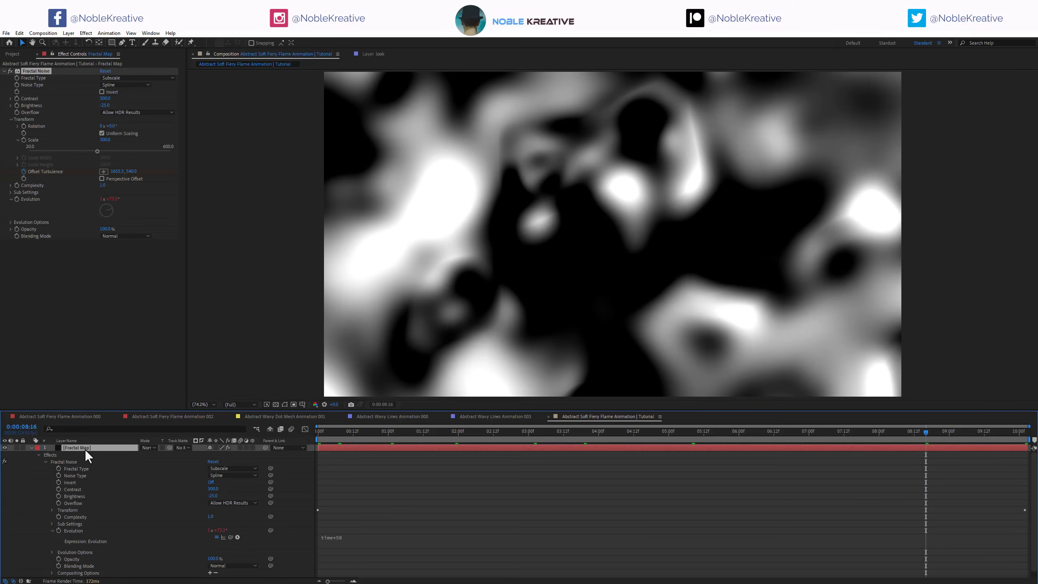
key(ctrl+space)
text(fas)
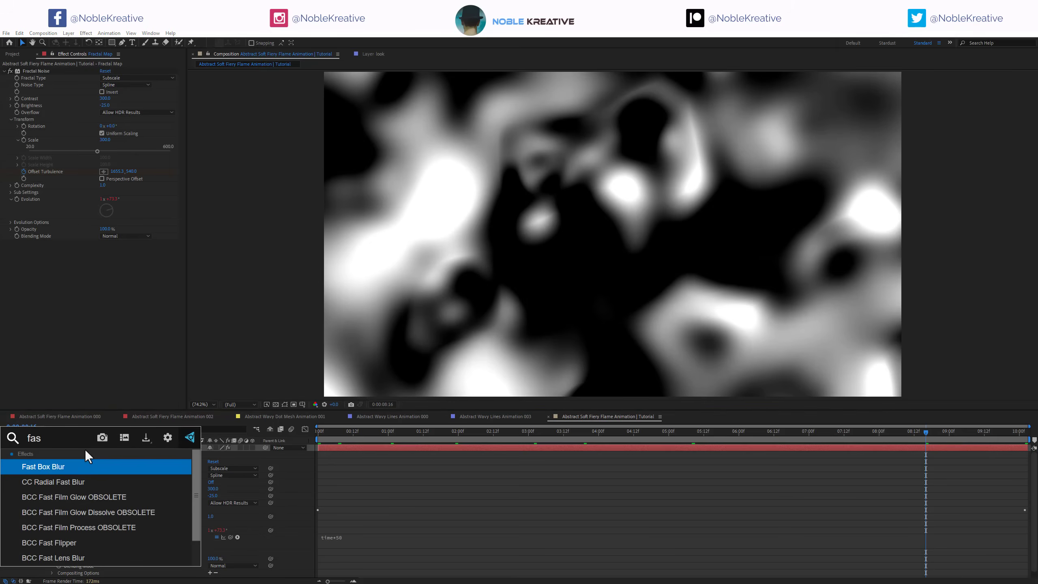
key(Return)
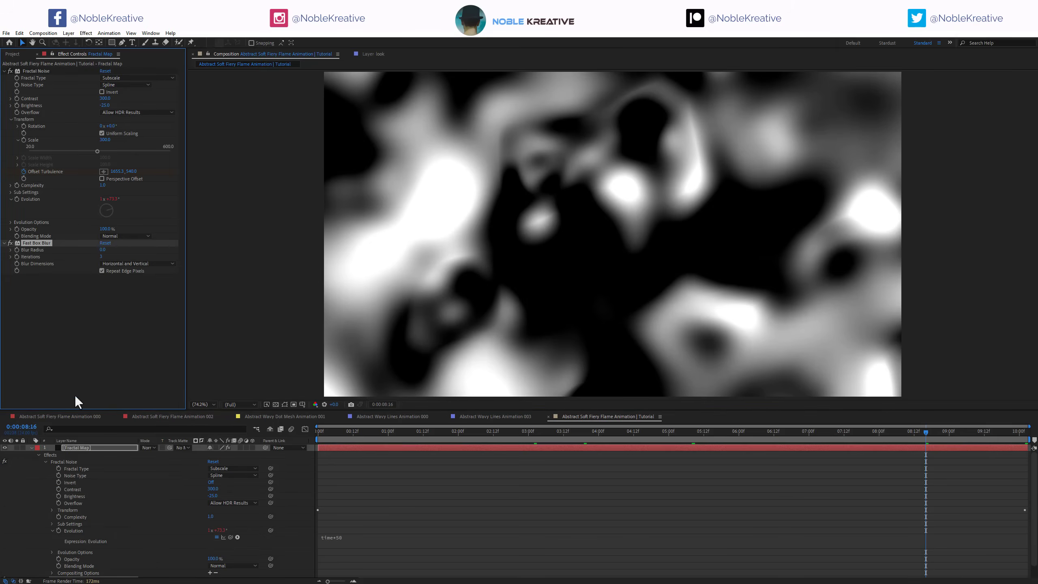
click(102, 250)
key(Return)
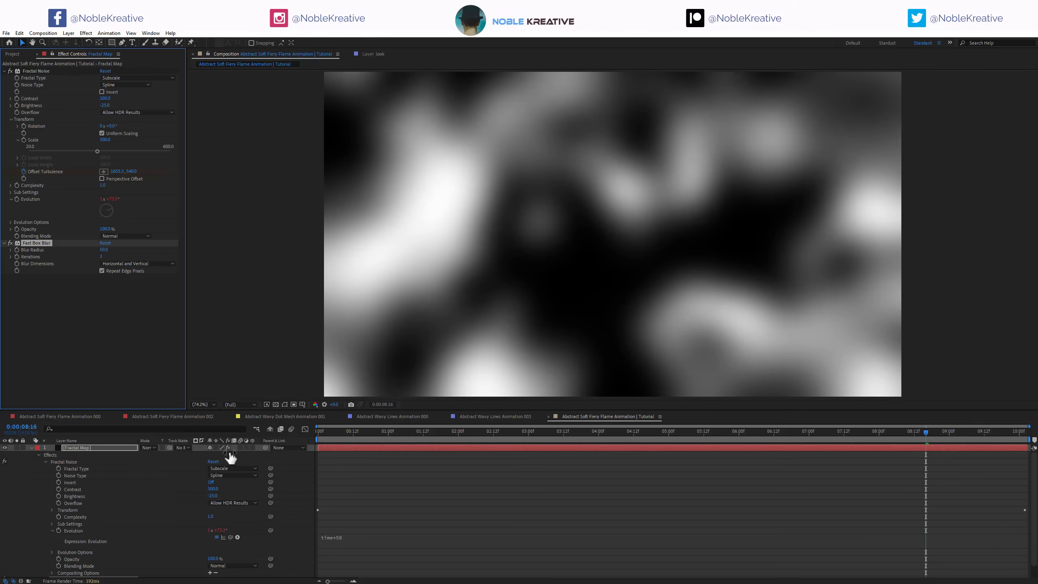
Collapse the Fractal Map properties and add an adjustment layer named CC Ball above it
click(31, 448)
click(69, 498)
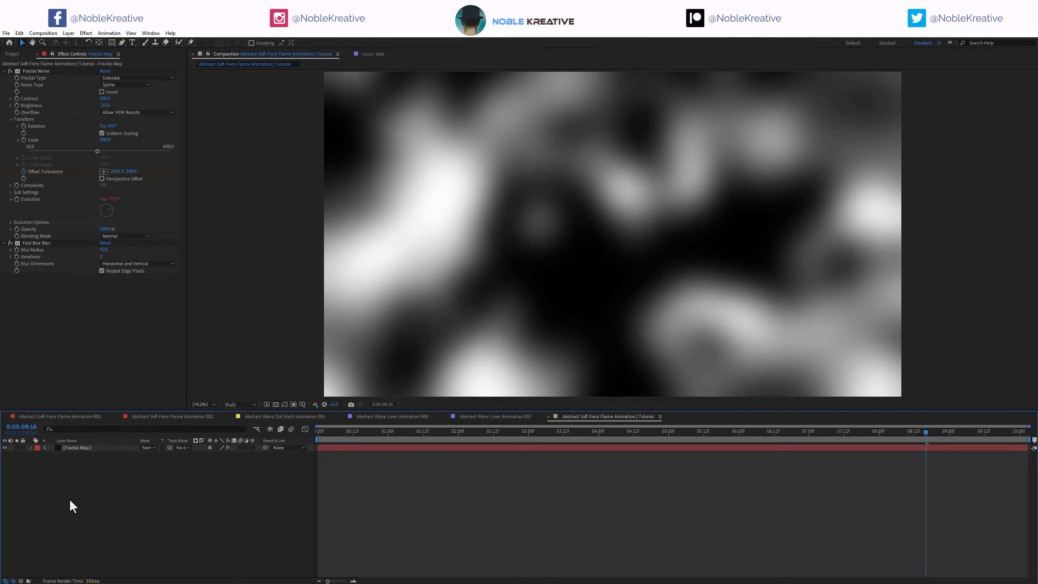
key(ctrl+alt+y)
key(Return)
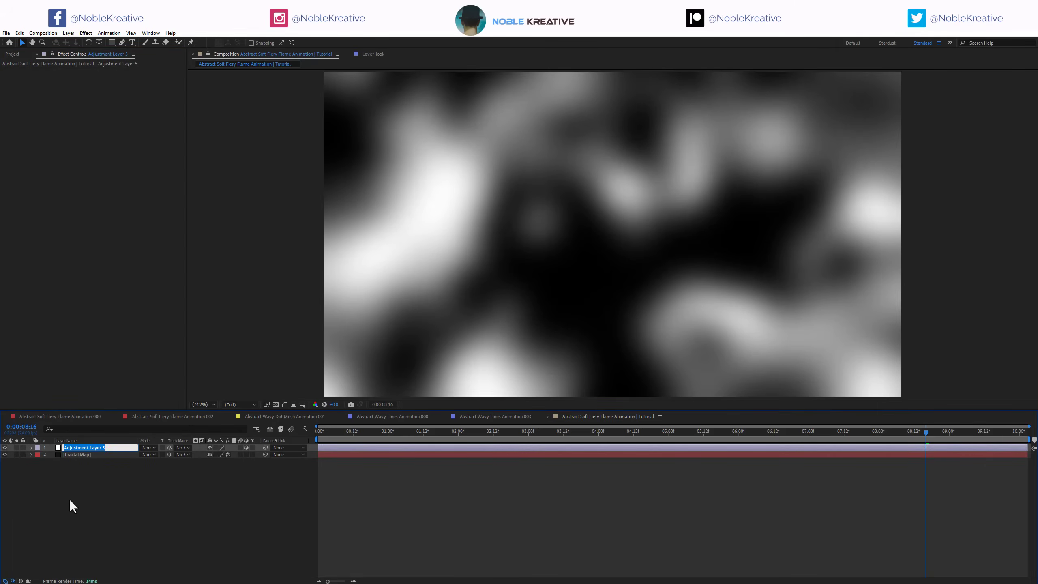
text(CC Ball)
key(Return)
Apply the CC Ball Action effect to the CC Ball adjustment layer
key(ctrl+space)
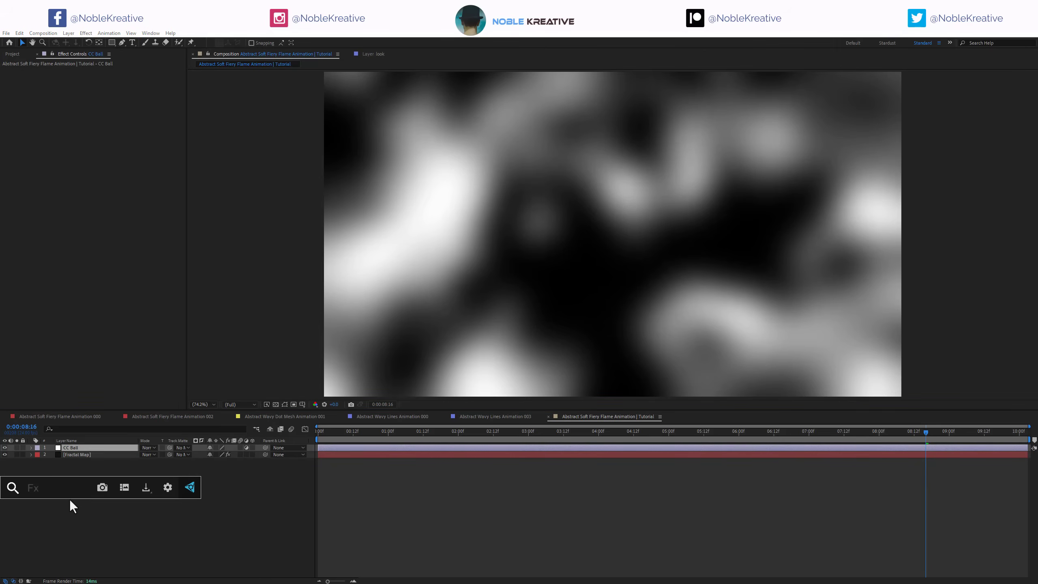
text(cc bal)
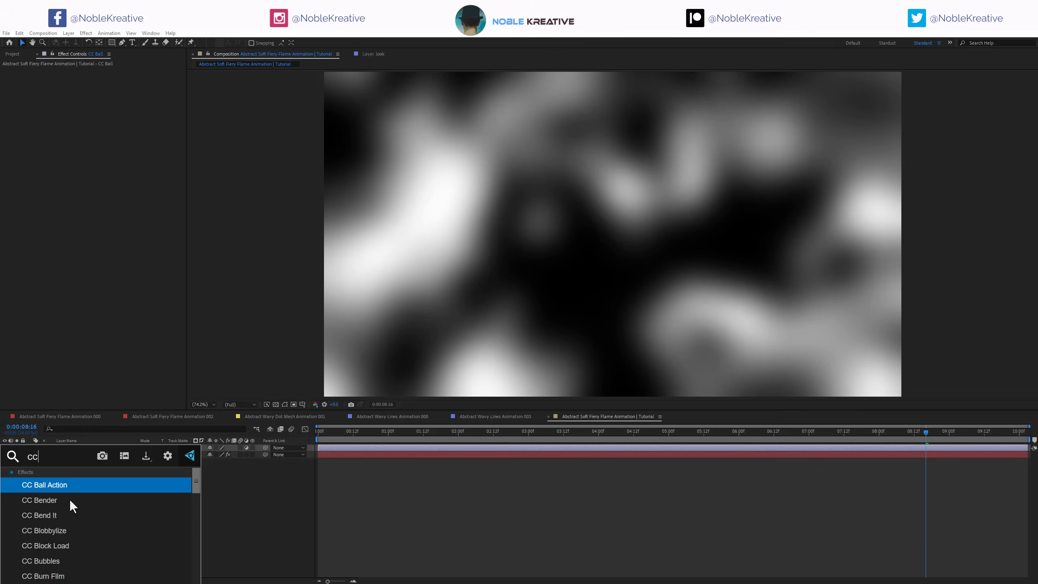
key(Return)
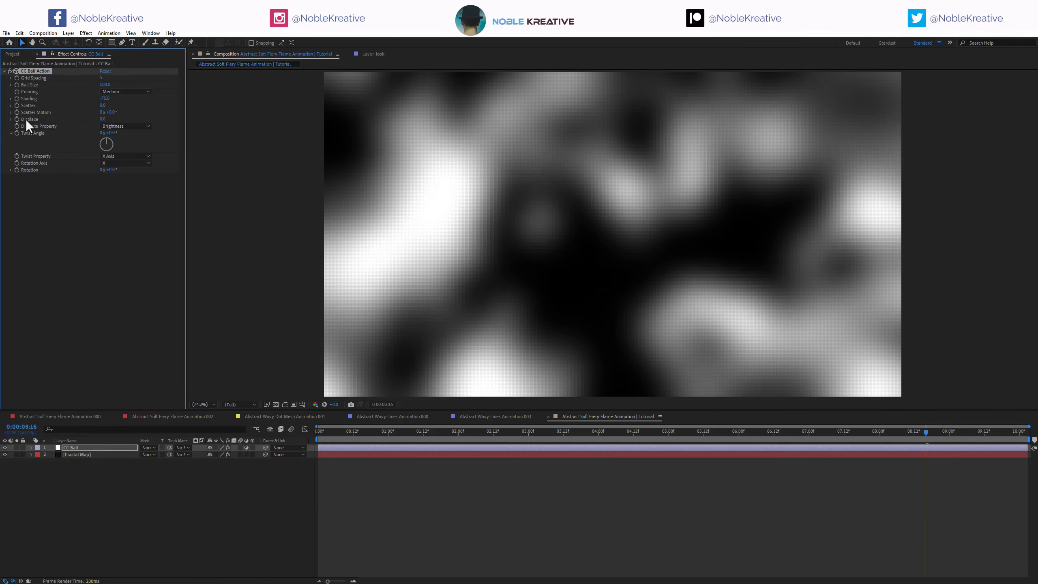
Set the CC Ball Action displacement to 20 and raise it further for a stronger relief
click(103, 119)
text(20)
key(Return)
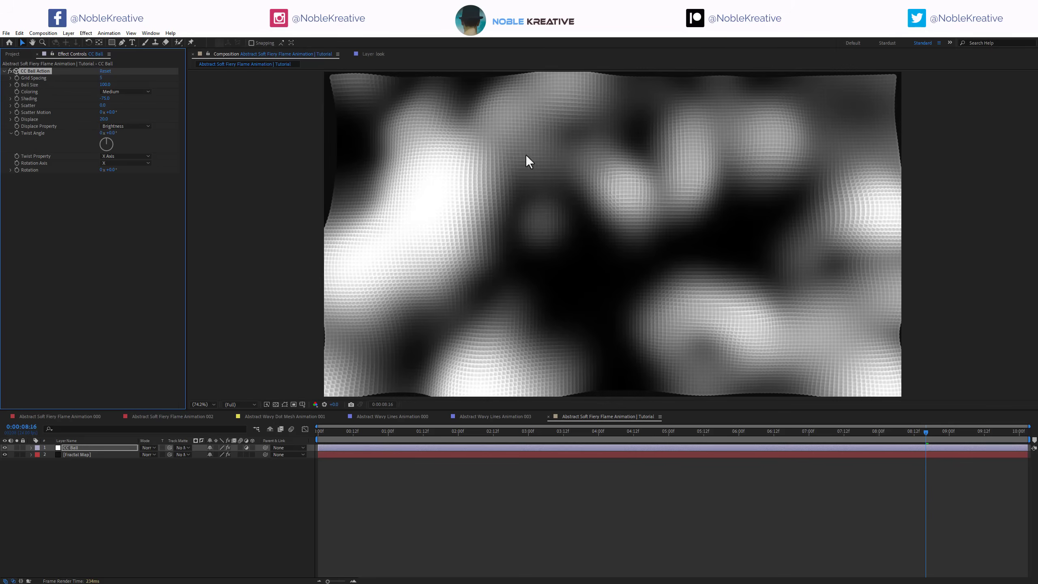
mouse_move(104, 119)
mouse_down()
mouse_move(126, 118)
mouse_move(117, 119)
mouse_up()
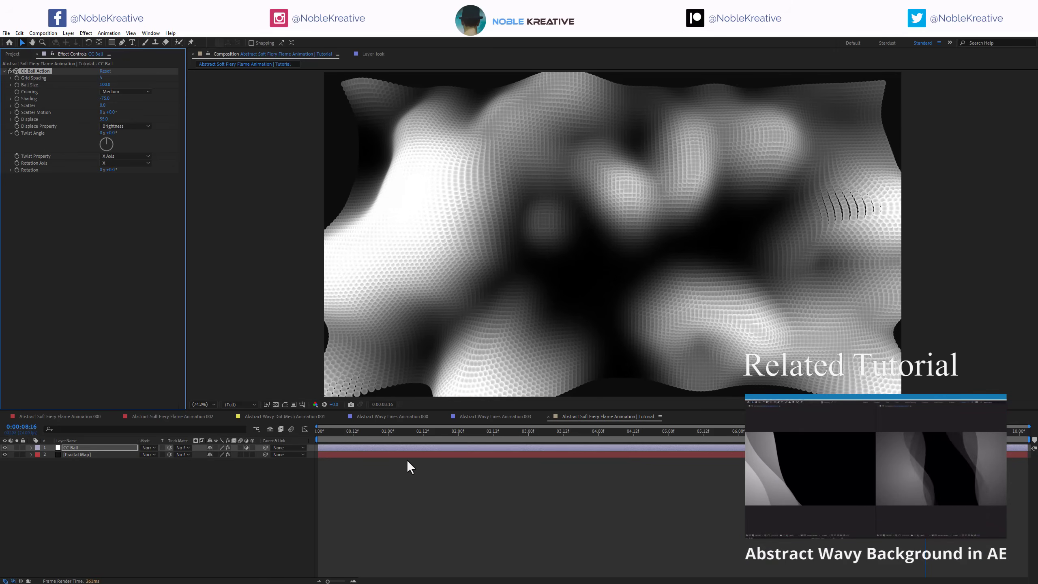
Add a camera with the default settings and create an orbit null for it
click(161, 516)
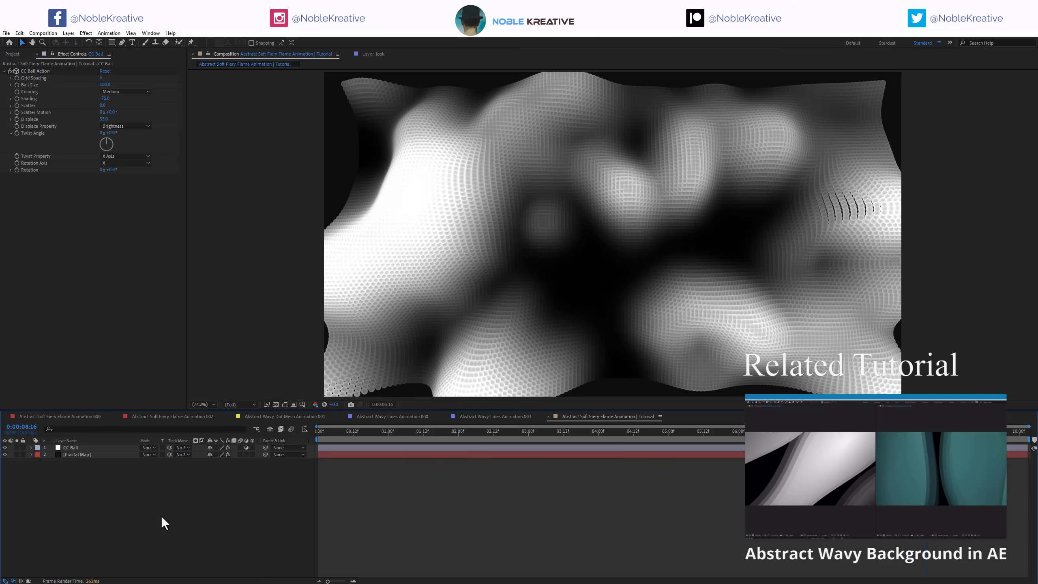
key(ctrl+alt+shift+c)
key(Return)
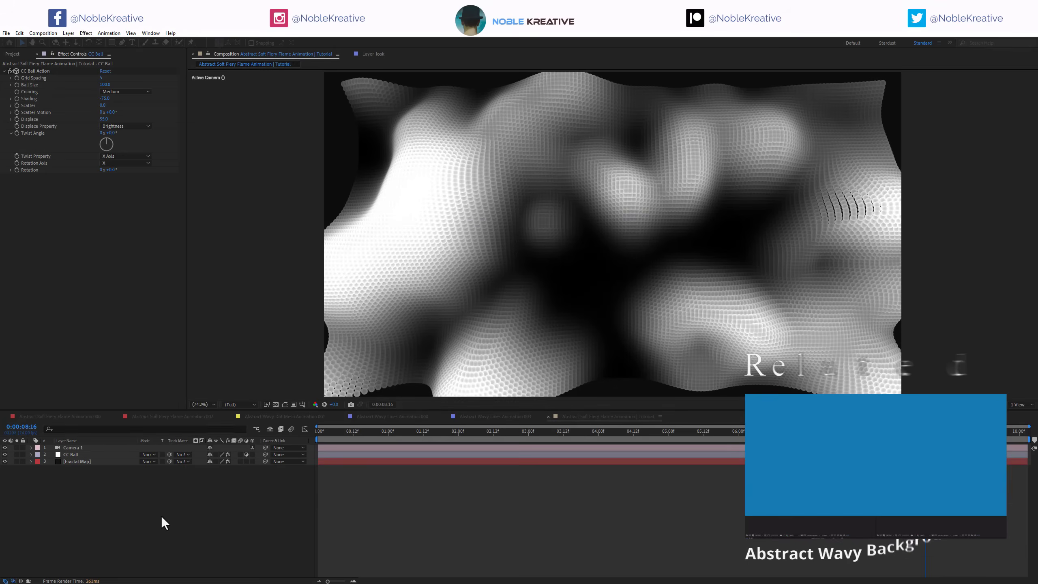
right_click(122, 448)
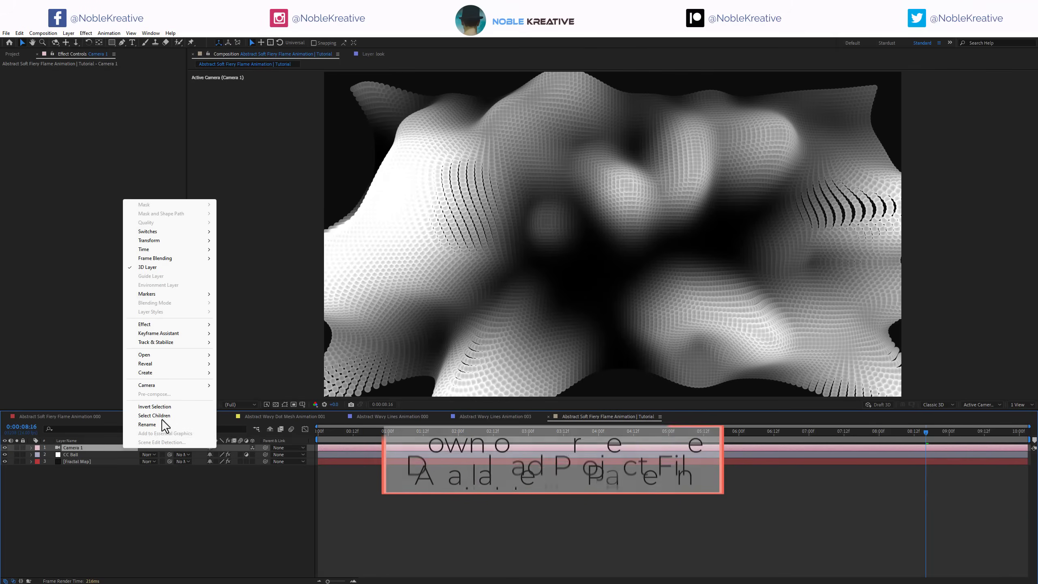
mouse_move(185, 387)
click(266, 413)
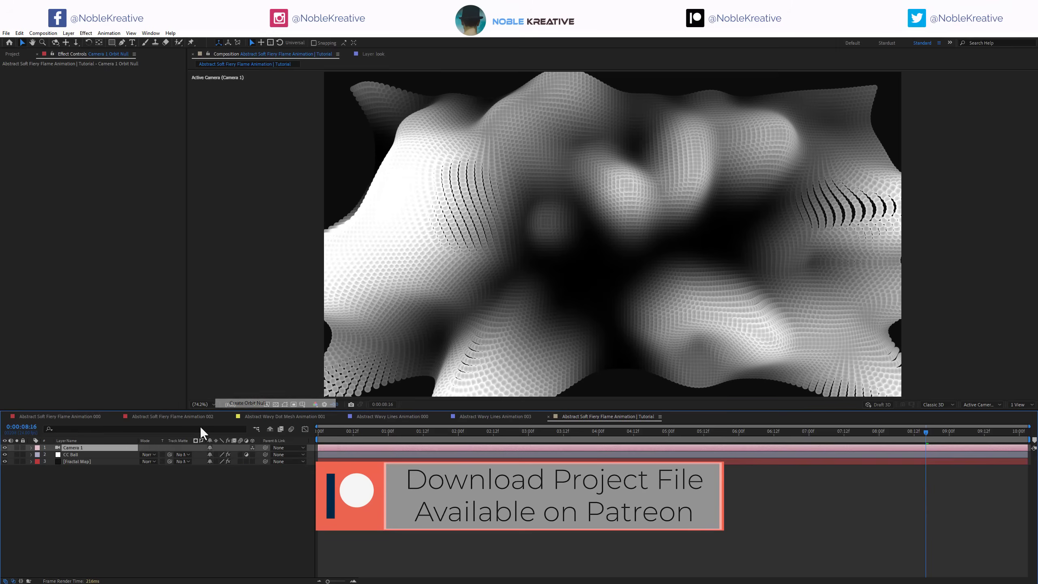
Rotate the camera's orbit null to 75° in X, 35° in Y and 11° in Z, and pull the camera back until the mesh fits the frame
key(r)
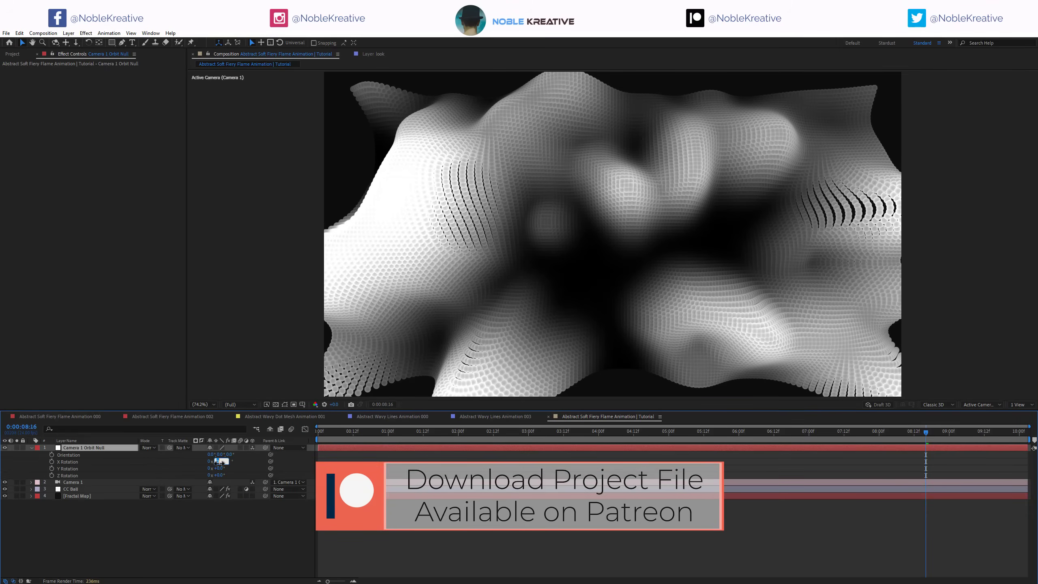
text(-35)
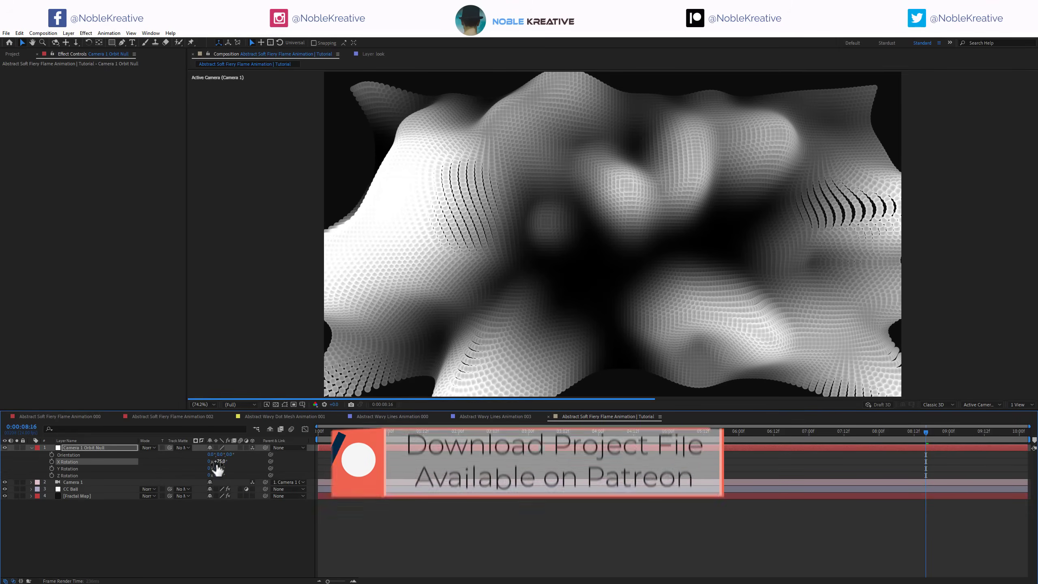
click(220, 468)
text(15)
key(Return)
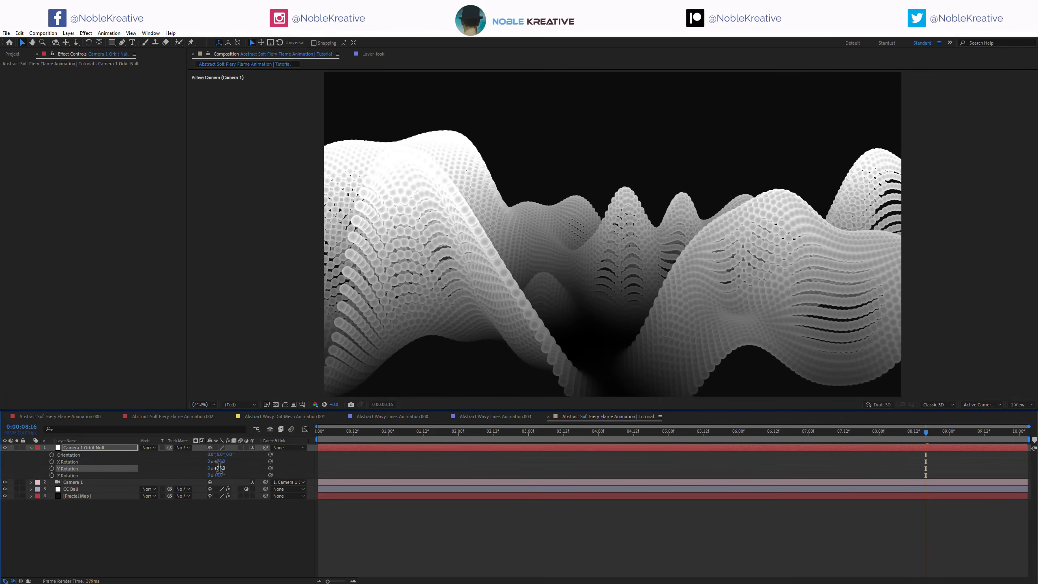
click(219, 475)
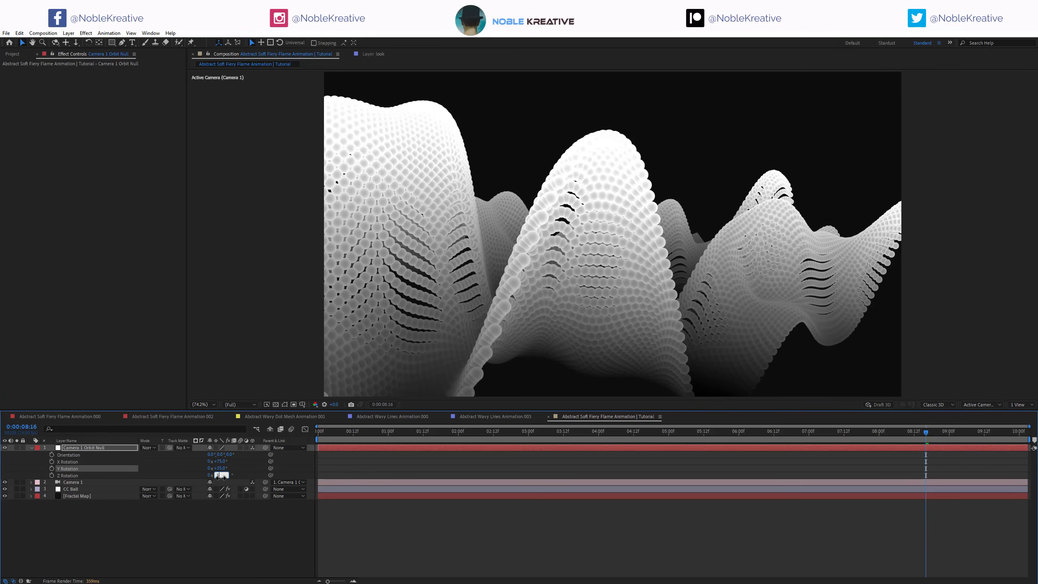
text(11)
key(Return)
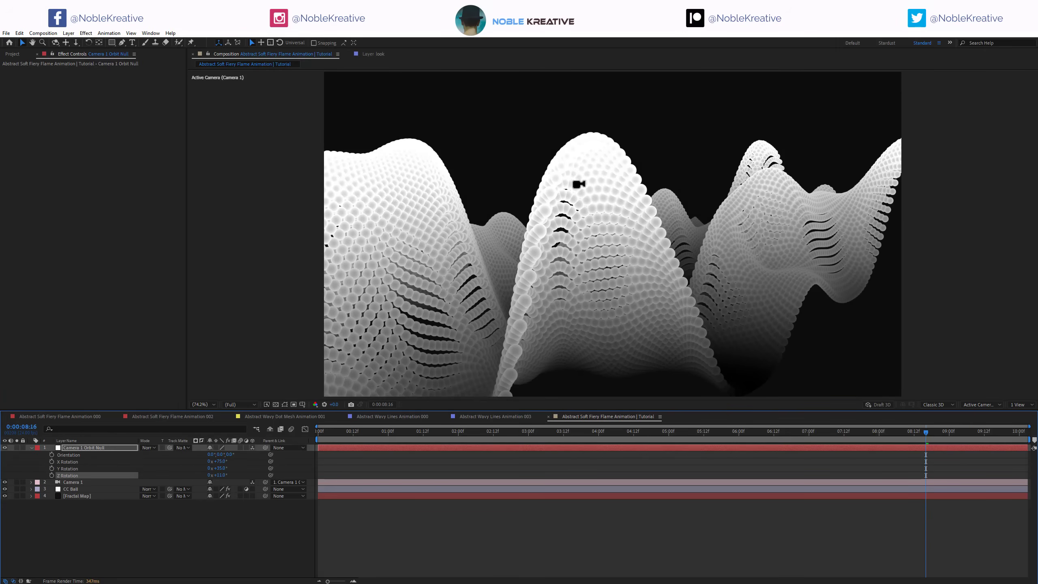
drag(591, 225, 591, 243)
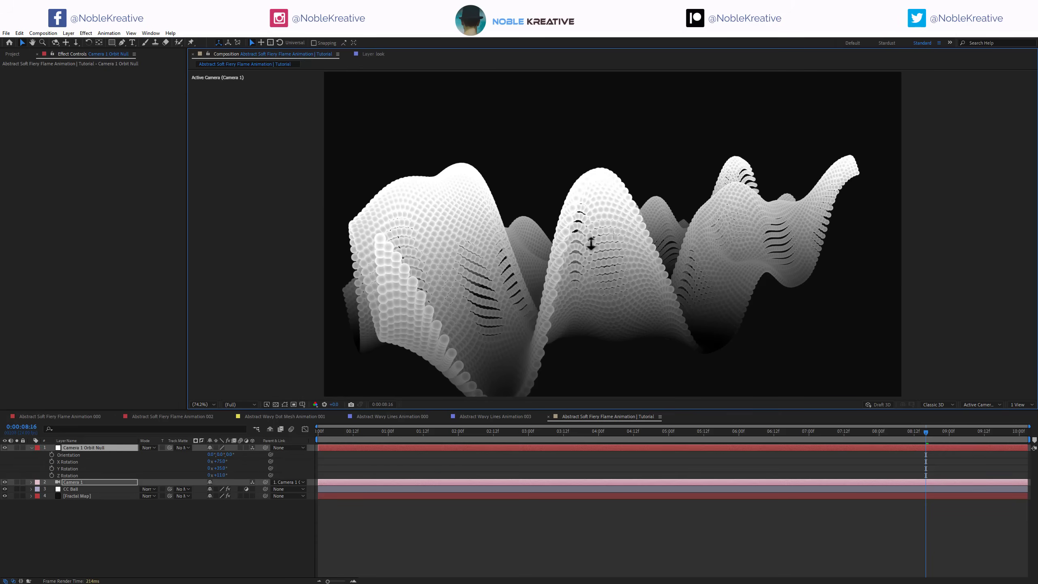
key(F2)
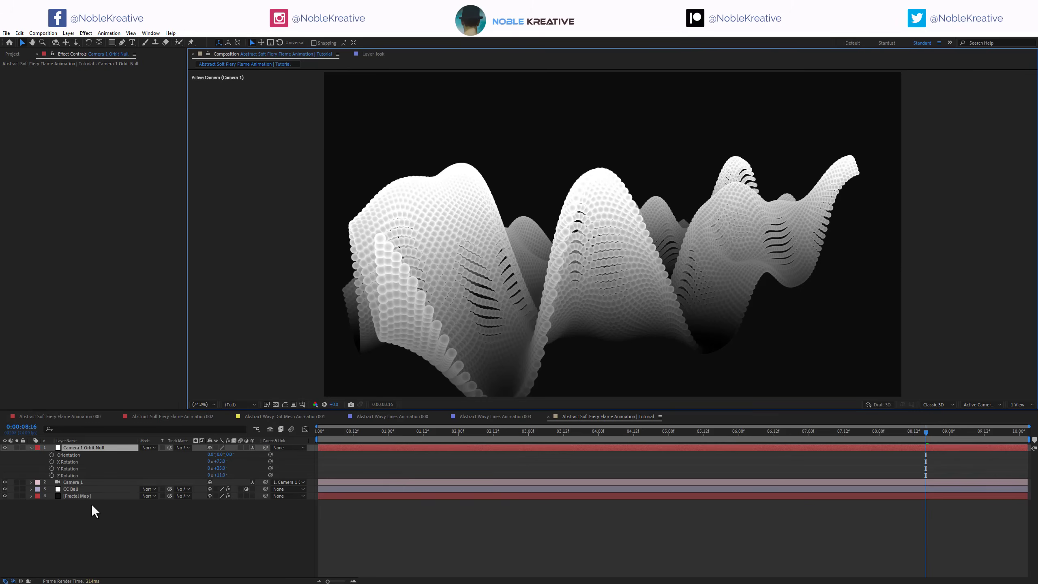
Set the displacement of the CC Ball layer's CC Ball Action effect to 20
click(90, 488)
click(103, 119)
text(200)
key(Return)
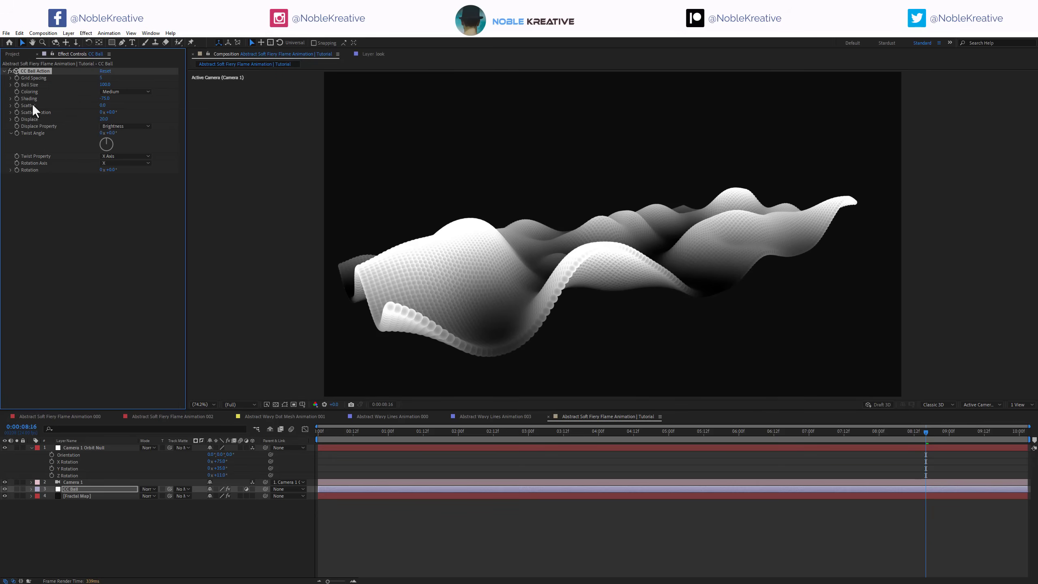
Enlarge the grid spacing to 20 to compare the ball looks, settling on Smooth coloring and -100 shading
mouse_move(101, 78)
mouse_down()
mouse_move(119, 78)
mouse_move(110, 79)
mouse_up()
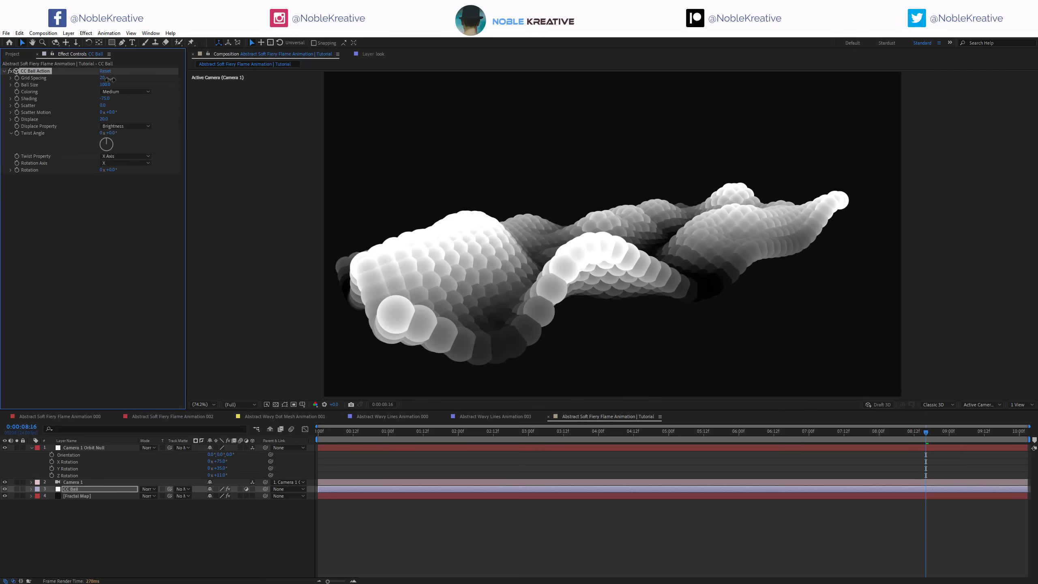
mouse_move(105, 99)
mouse_down()
mouse_move(57, 99)
mouse_move(151, 97)
mouse_up()
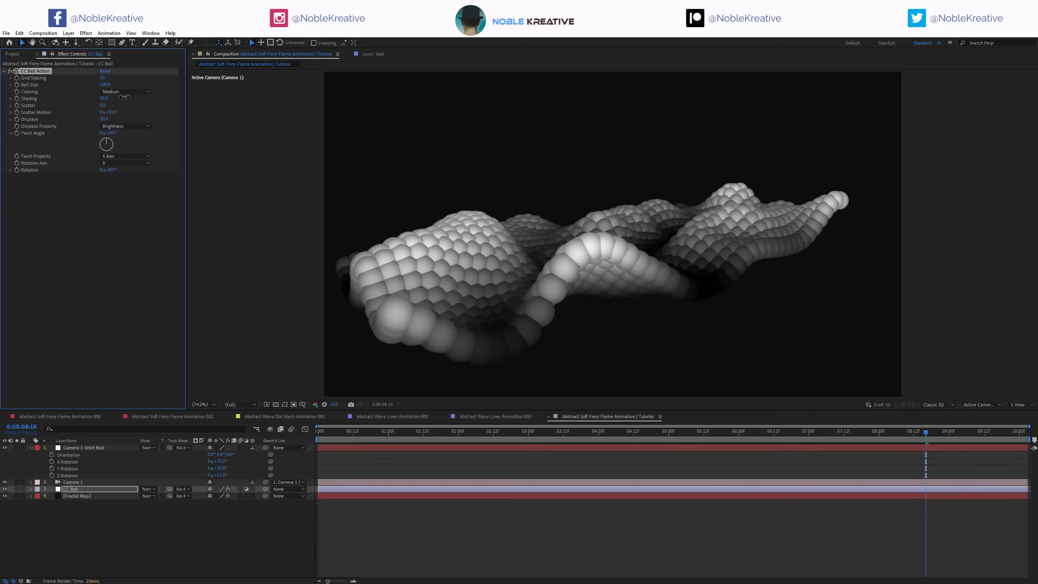
click(123, 93)
click(120, 100)
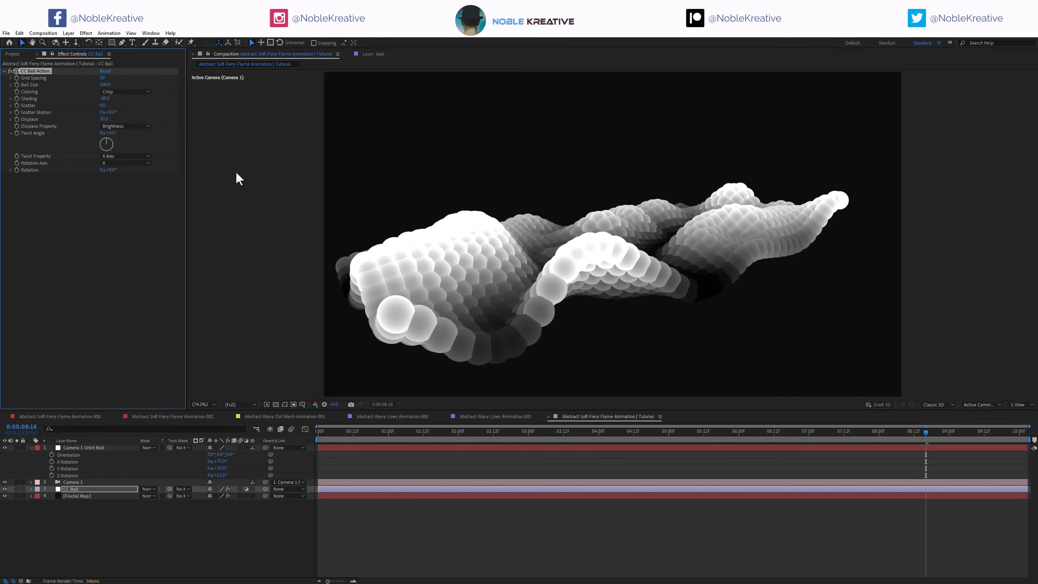
click(133, 92)
click(133, 122)
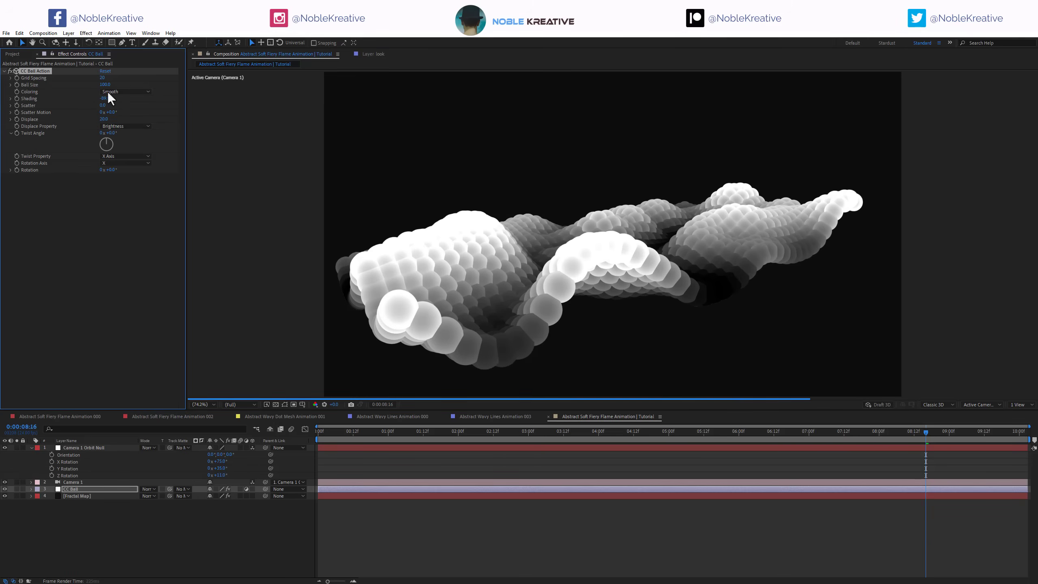
click(121, 93)
click(119, 118)
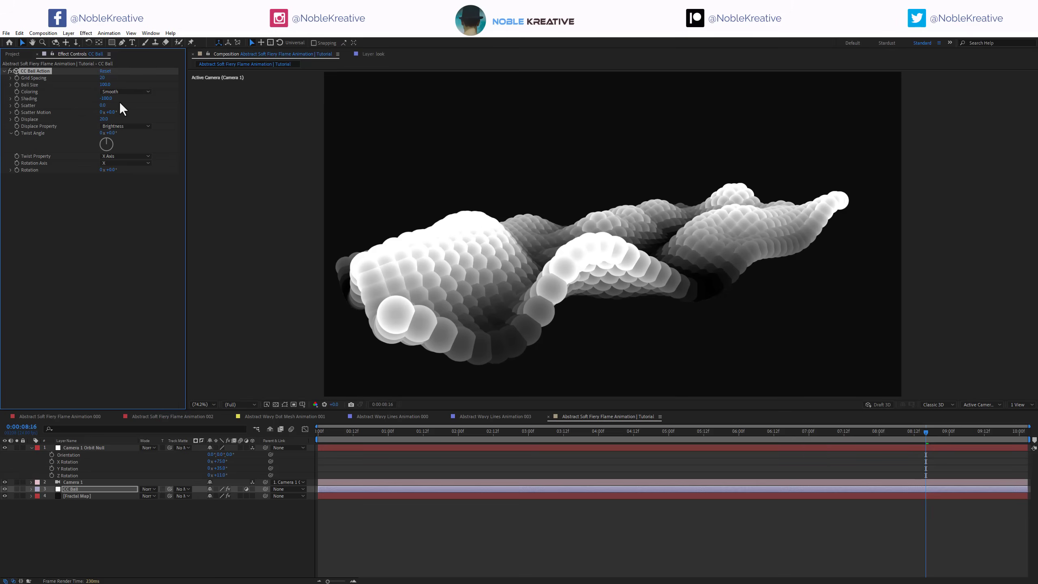
Reduce the CC Ball Action grid spacing to 0 and set the ball size to 30
drag(106, 85, 36, 78)
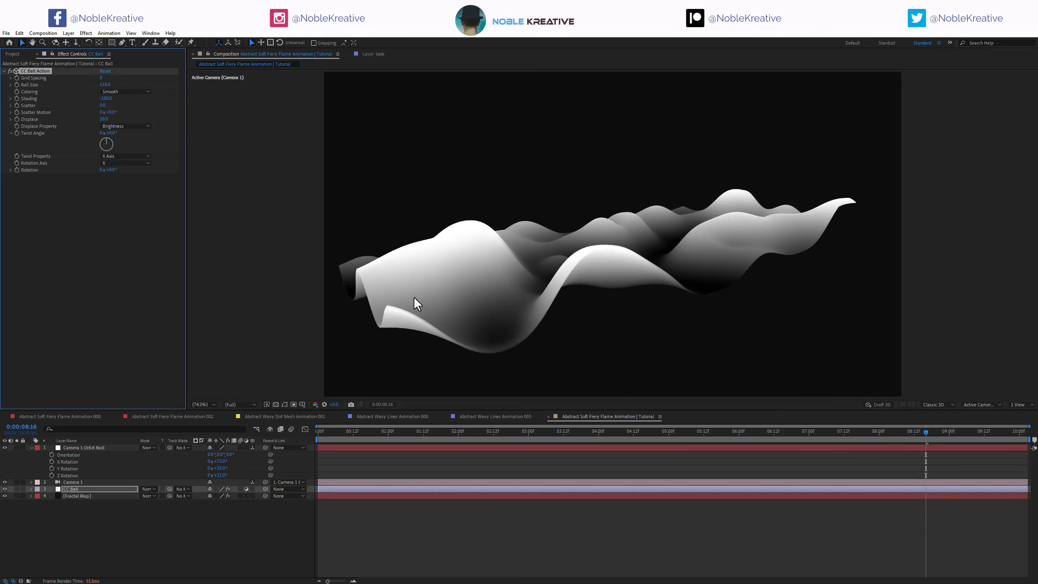
scroll(619, 257, up, 1)
scroll(454, 296, up, 2)
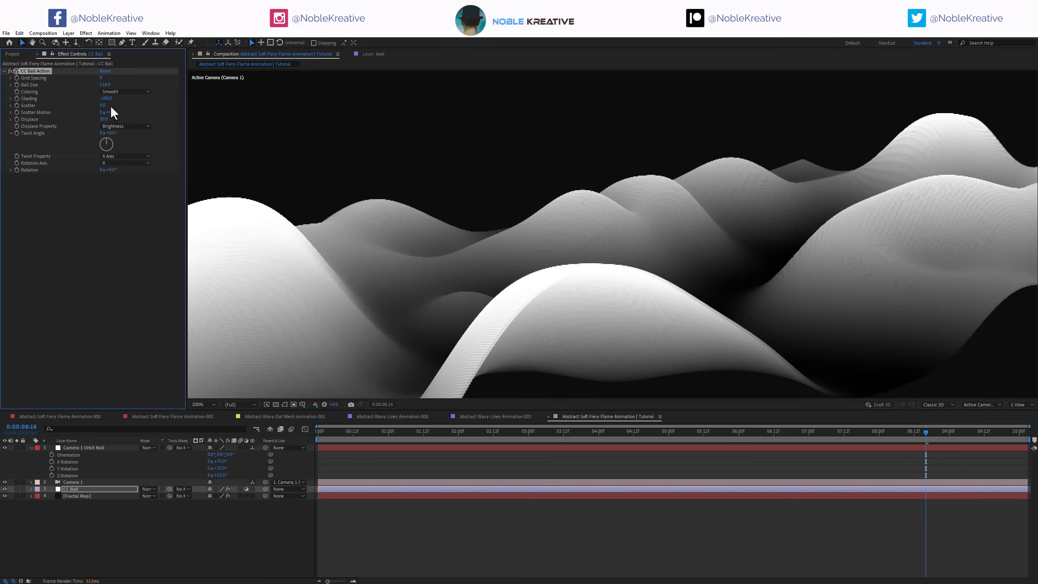
drag(105, 84, 105, 84)
click(105, 85)
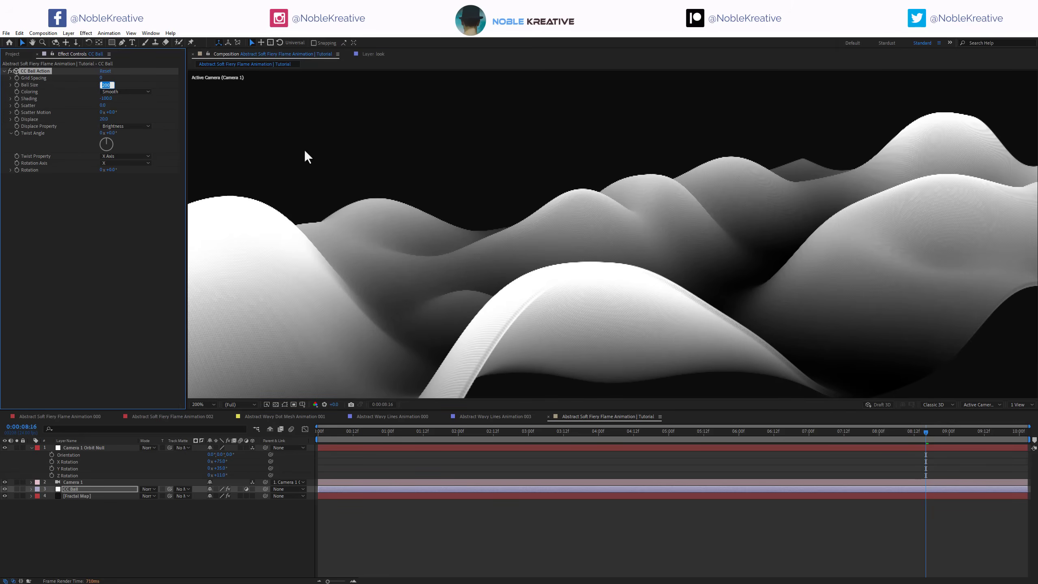
text(30)
key(Return)
key(shift+slash)
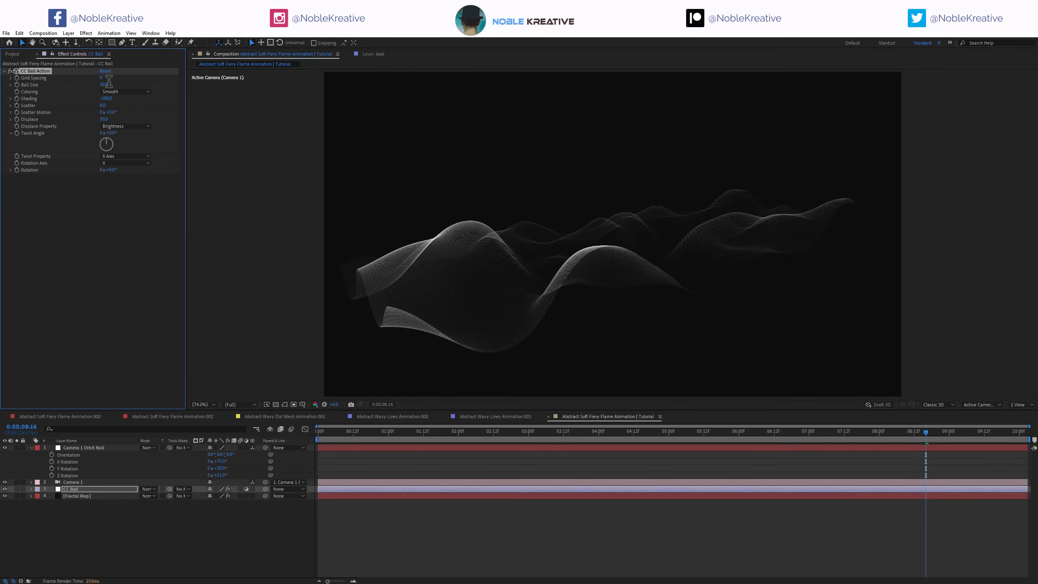
scroll(535, 273, up, 3)
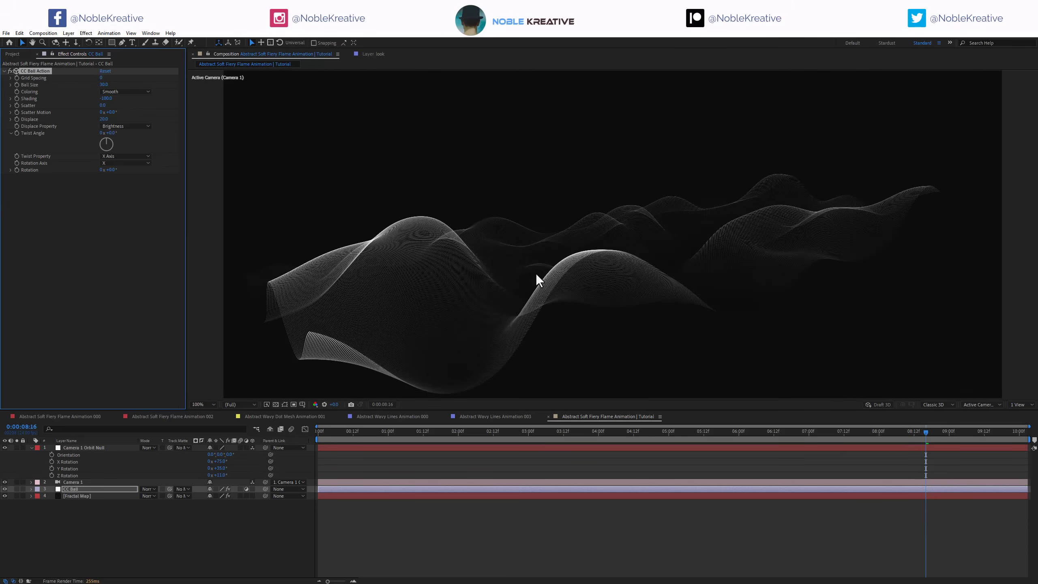
drag(100, 78, 121, 75)
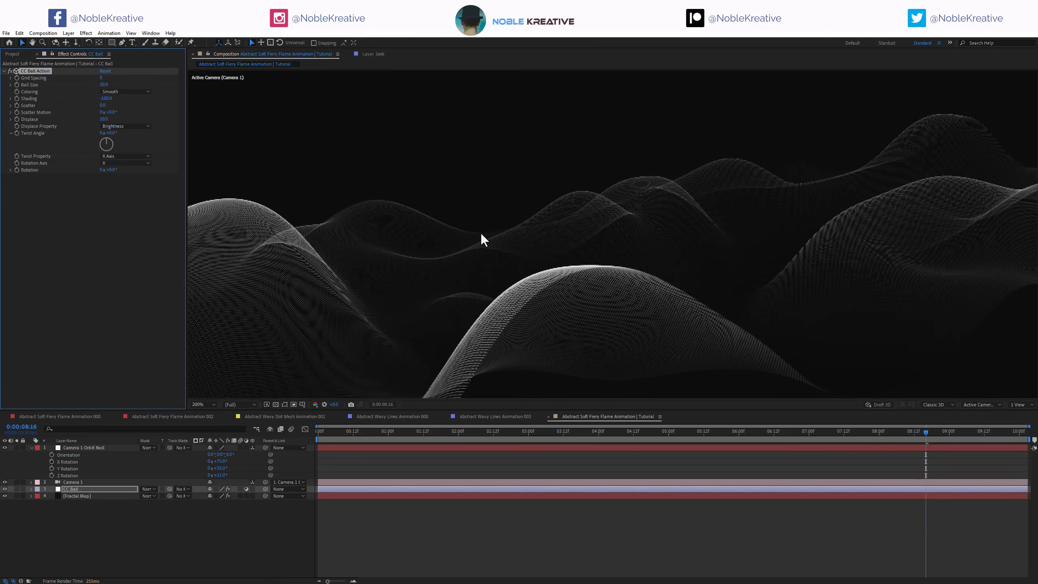
click(112, 127)
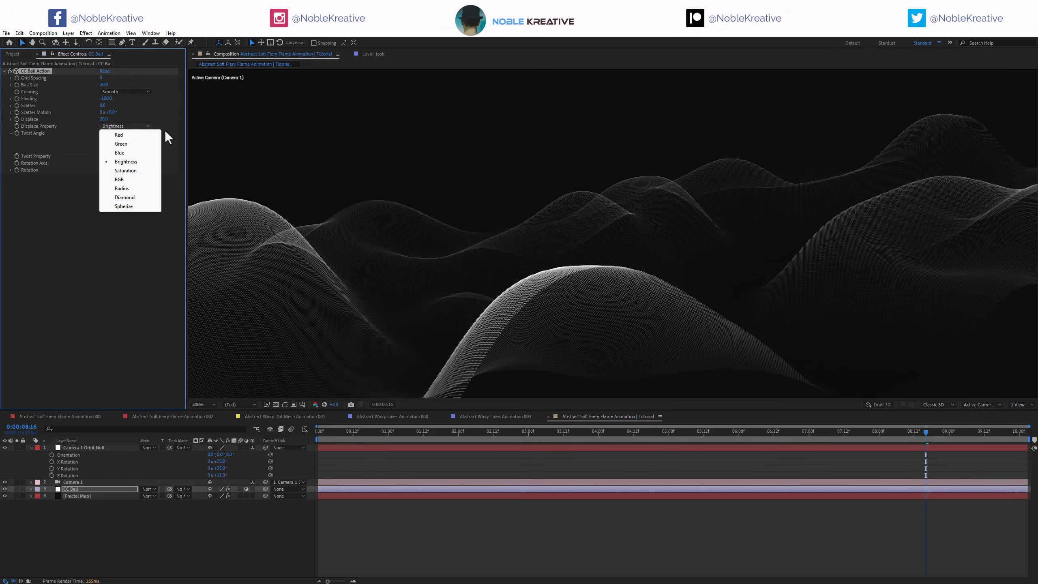
click(38, 123)
key(shift+slash)
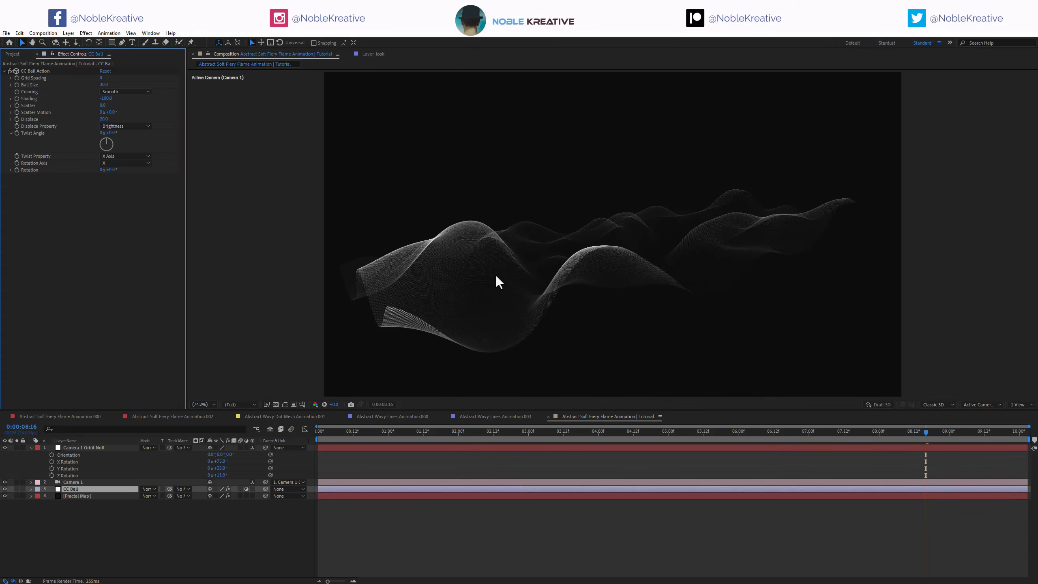
Check the wave shape at several points in time, stopping at 0:00:05:02
drag(421, 431, 373, 432)
drag(459, 430, 558, 429)
click(675, 428)
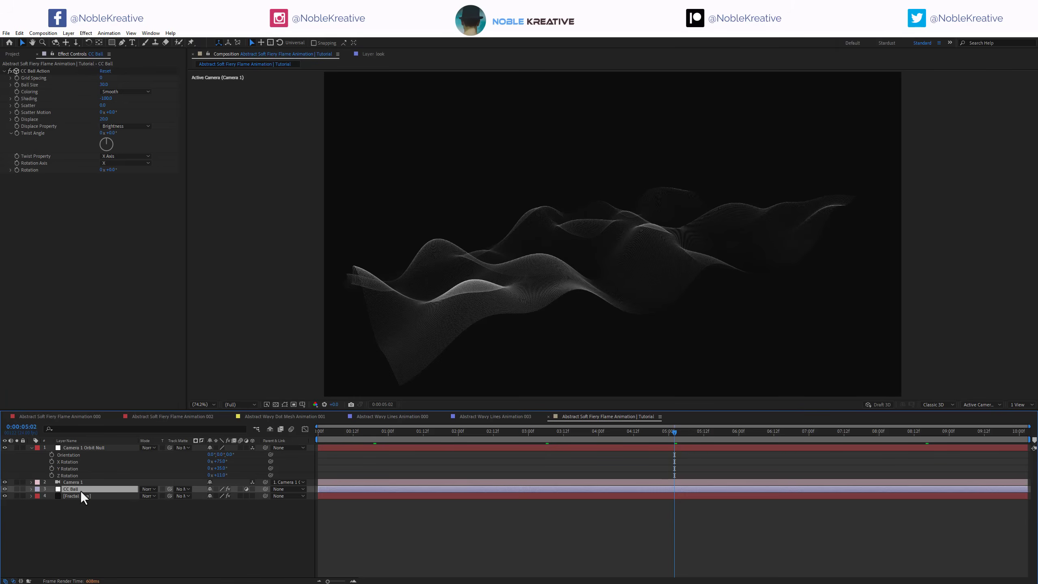
Apply the Camera Lens Blur effect to the CC Ball layer
key(ctrl+space)
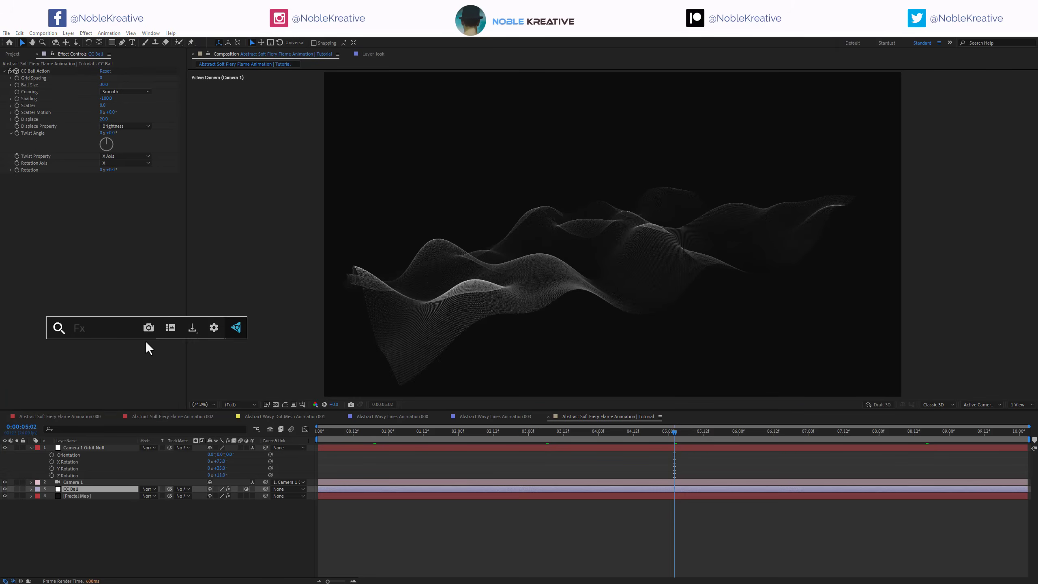
text(camera)
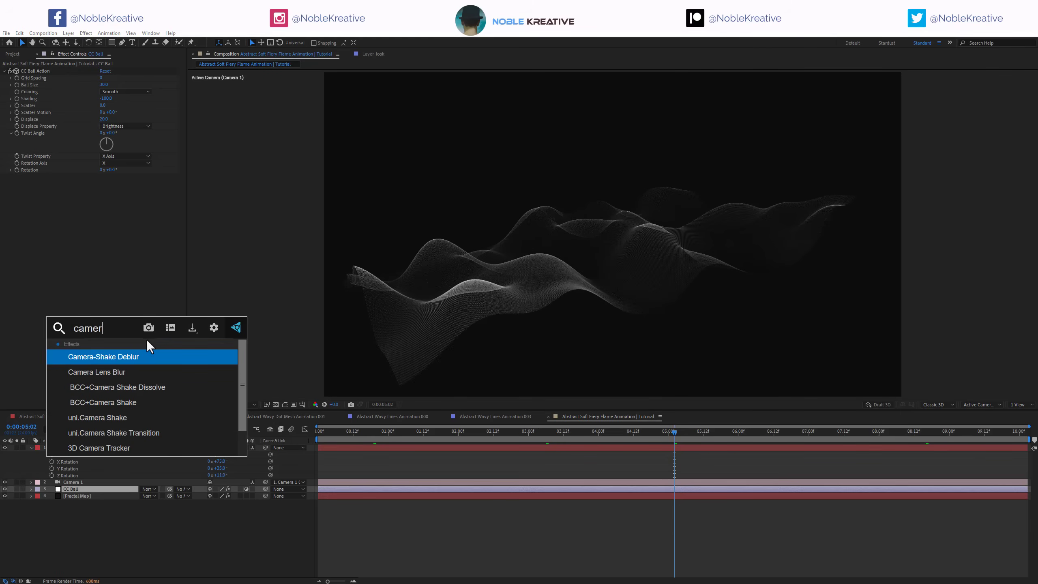
key(Return)
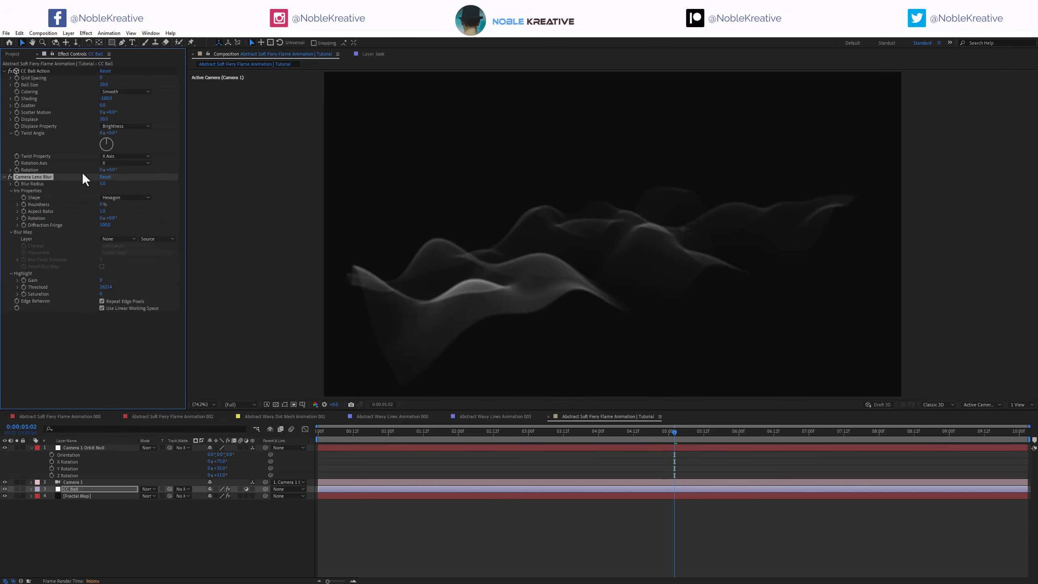
Set the Camera Lens Blur iris roundness to 100% and its aspect ratio to 3
drag(102, 206, 221, 201)
click(106, 211)
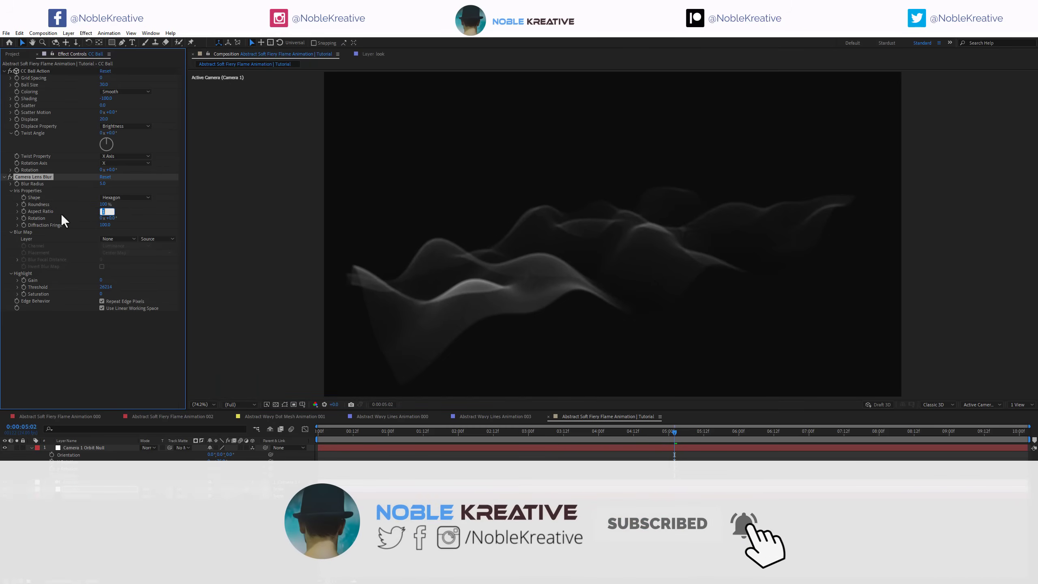
text(3)
key(Return)
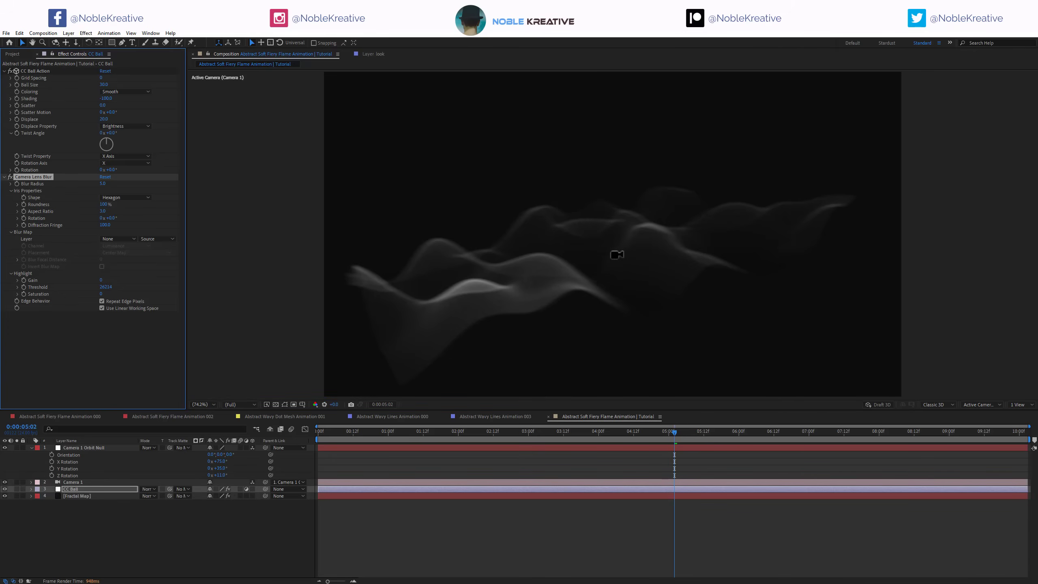
Move the camera closer so the waves extend past both sides of the frame
drag(617, 254, 615, 218)
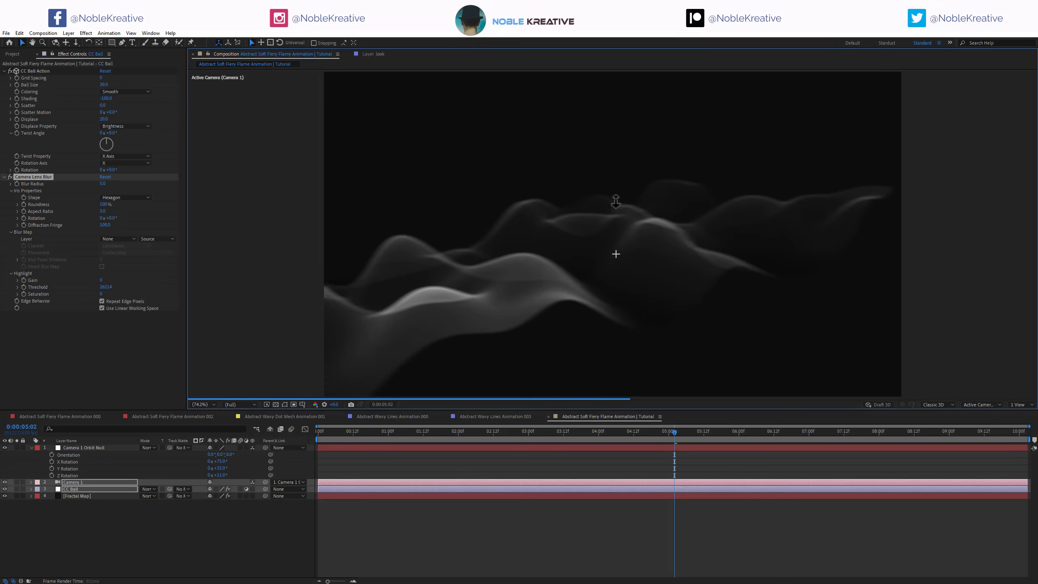
drag(616, 201, 614, 248)
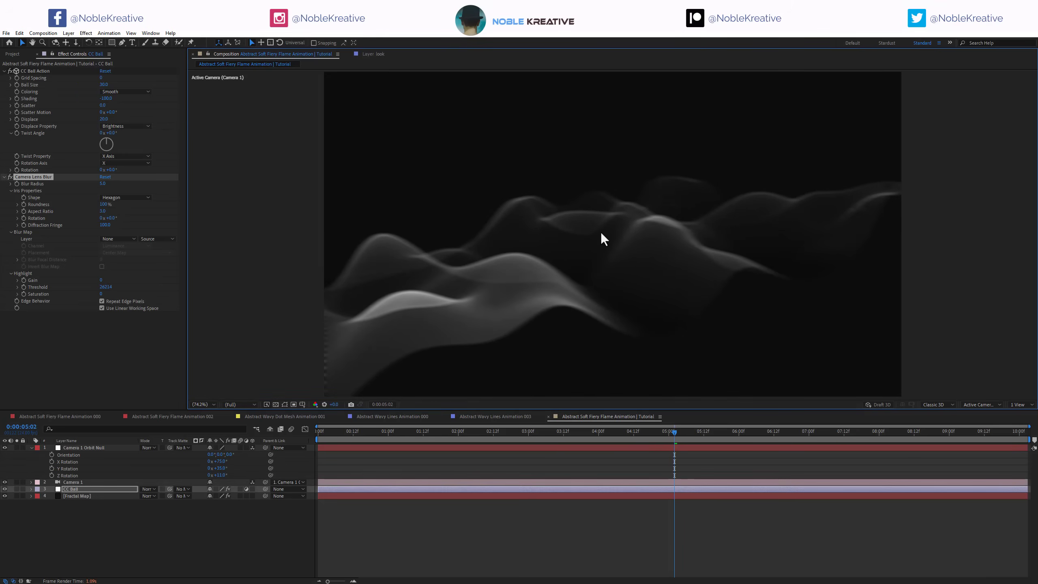
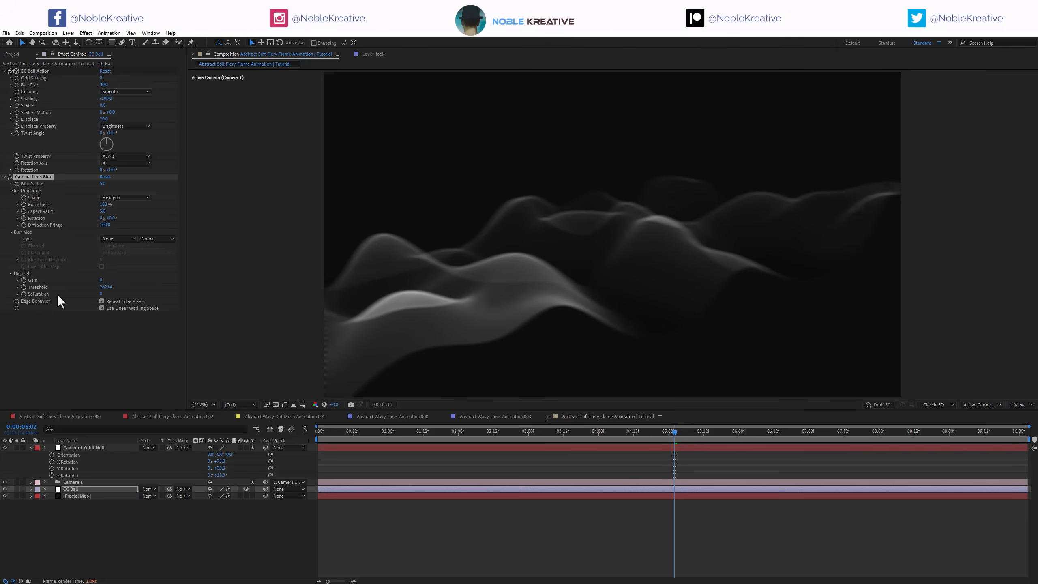
Place a Curves effect between CC Ball Action and Camera Lens Blur and bend its Alpha channel curve downward
drag(29, 248, 40, 107)
scroll(47, 113, up, 3)
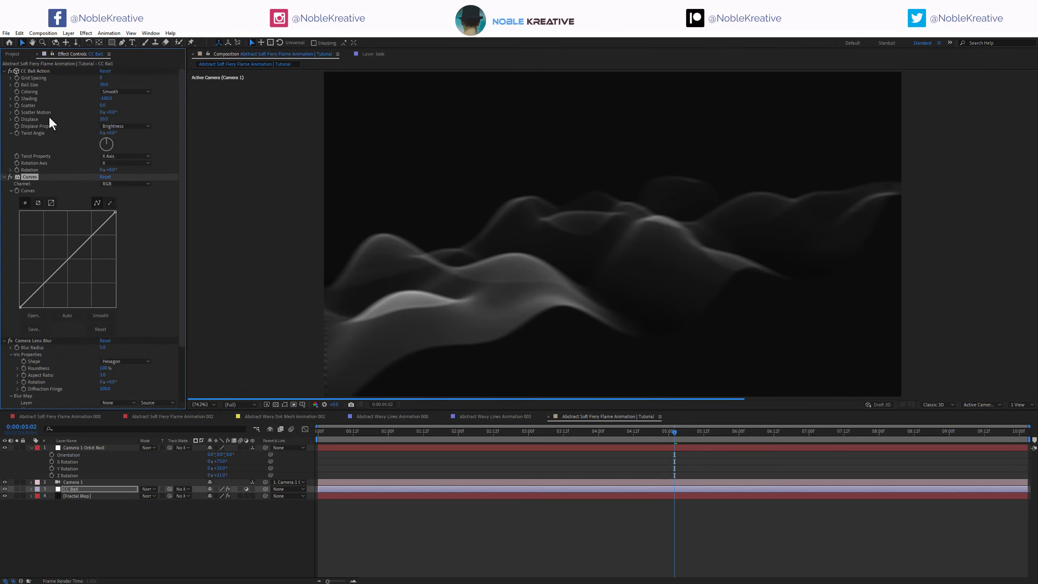
click(124, 184)
click(121, 228)
drag(94, 233, 99, 251)
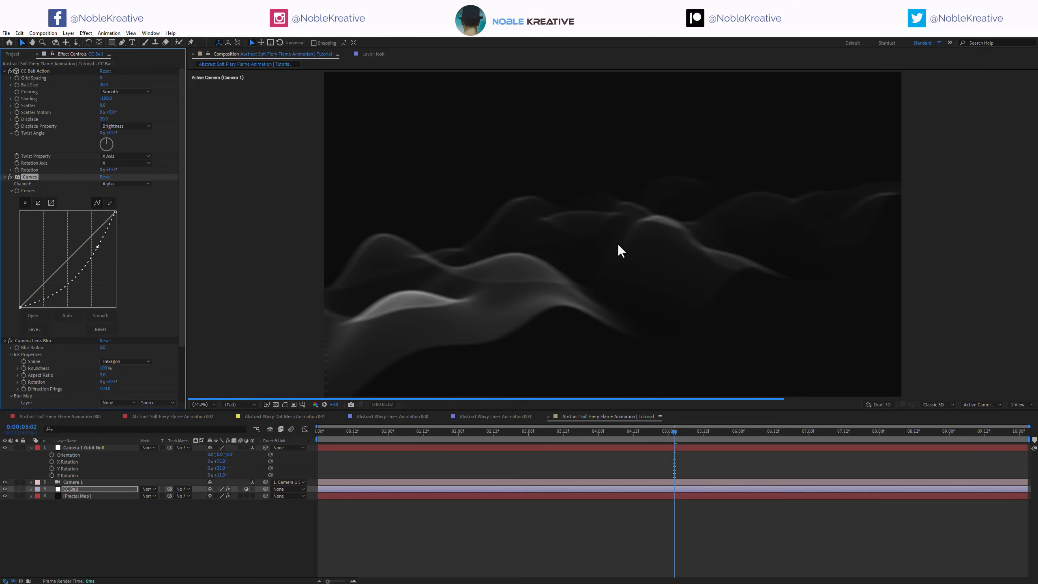
Add the Minimax effect directly after Camera Lens Blur on the CC Ball layer
scroll(43, 338, down, 4)
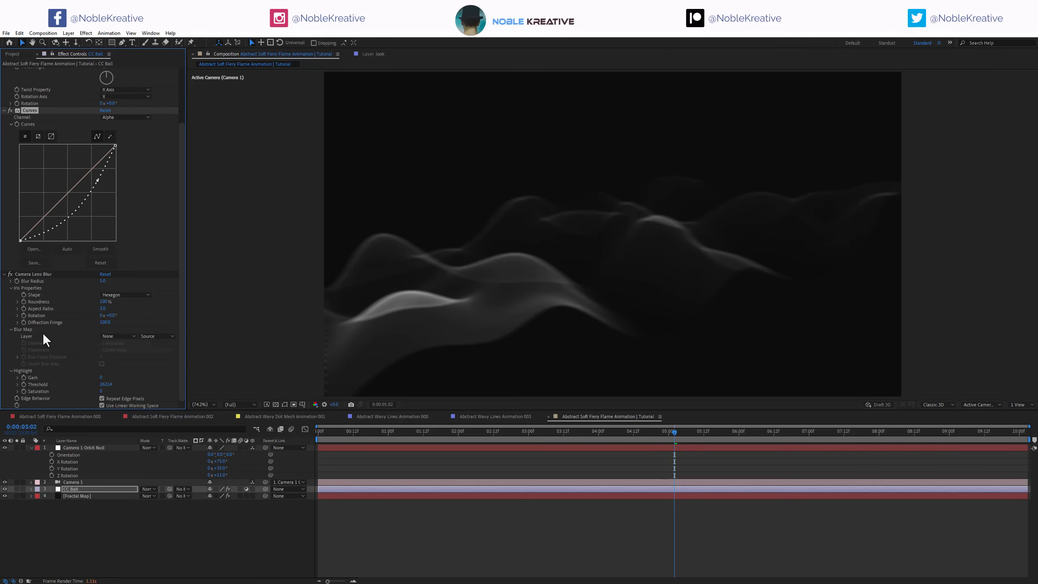
click(34, 275)
key(ctrl+space)
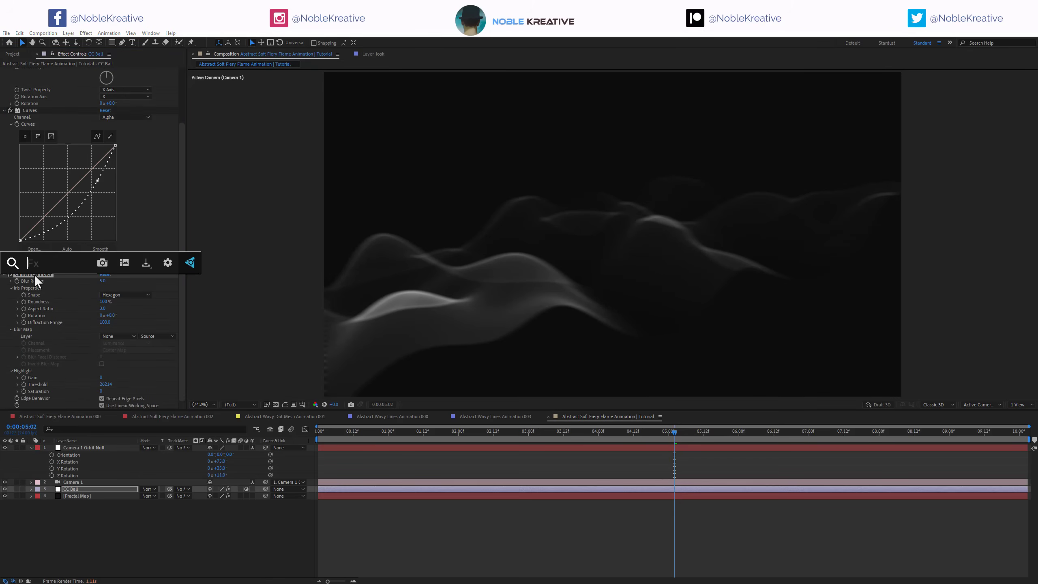
text(minim)
key(Return)
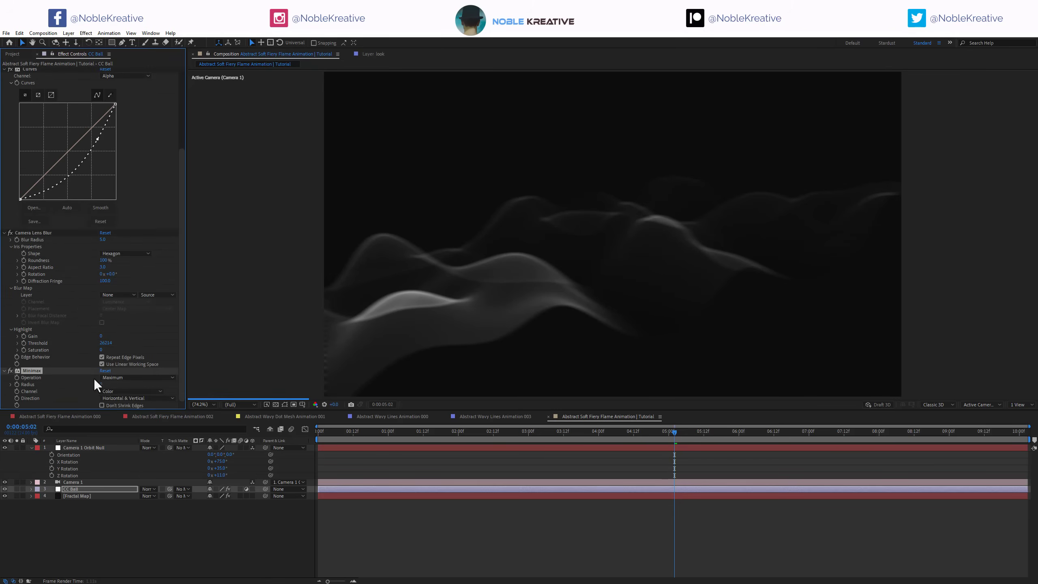
Set Minimax to Maximum Then Minimum on Alpha and Color, enable Don't Shrink Edges, and adjust its radius
click(118, 377)
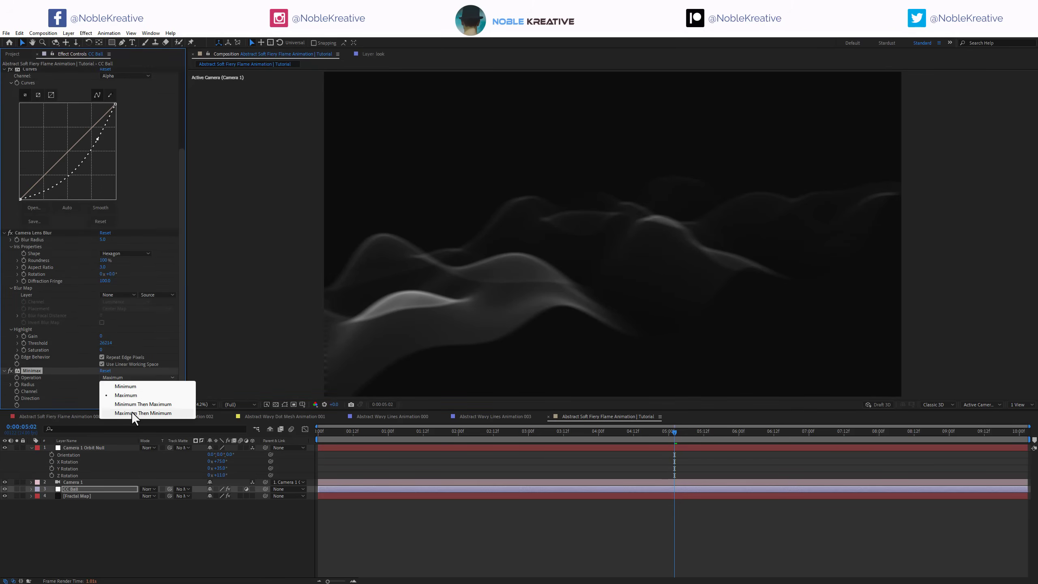
click(131, 412)
click(116, 391)
click(133, 408)
click(115, 406)
click(102, 385)
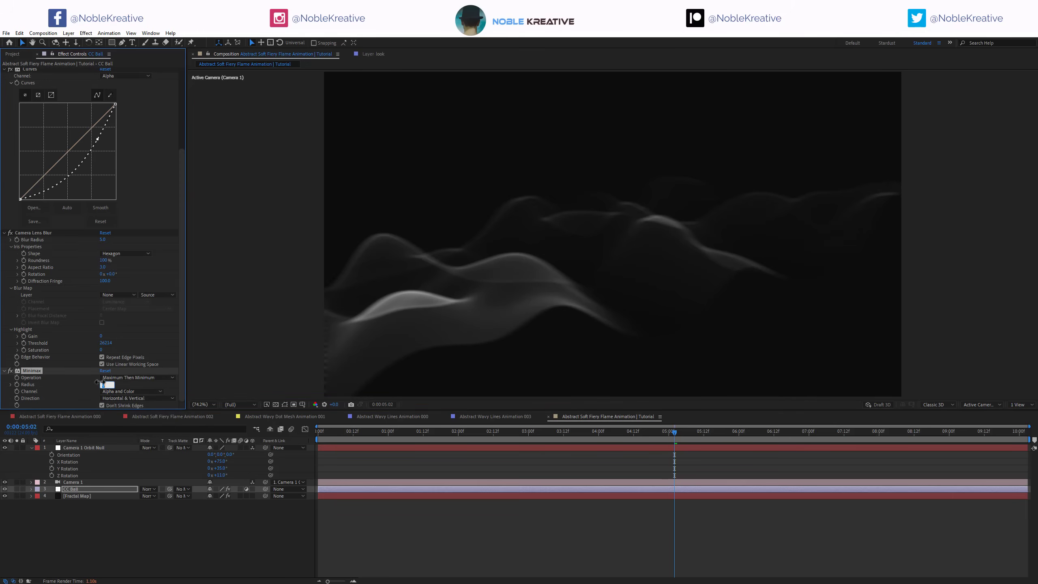
key(Return)
Add CC Cross Blur after Minimax and set its transfer mode to Add
key(ctrl+space)
text(cc c)
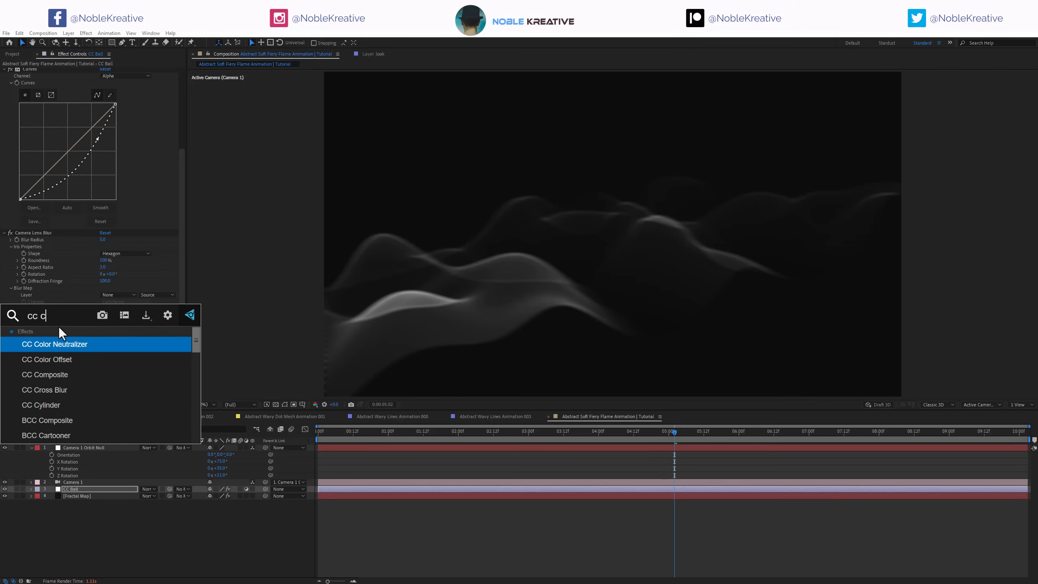
key(Down)
key(Down)
key(Down)
key(Return)
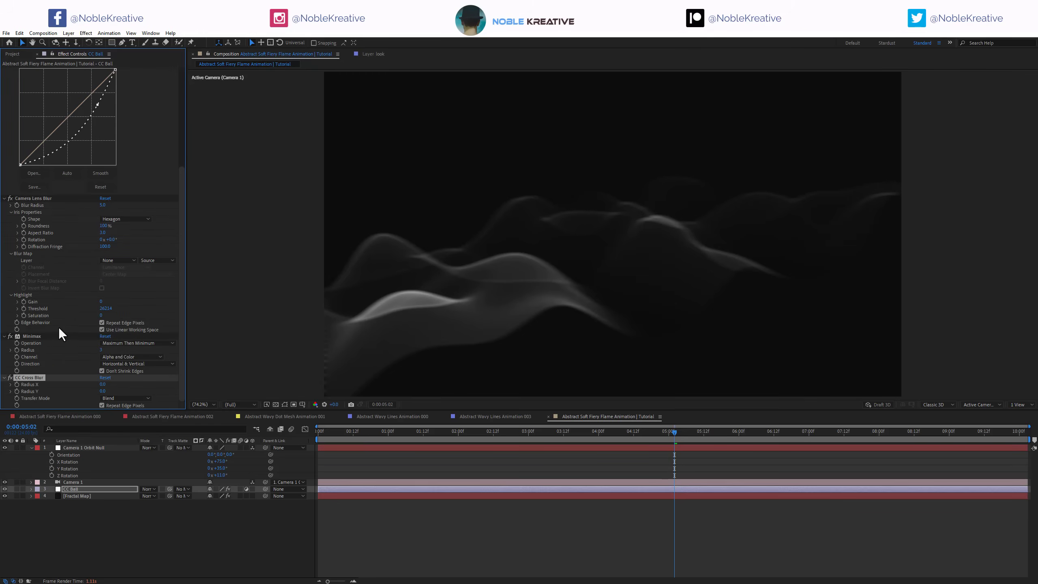
click(121, 397)
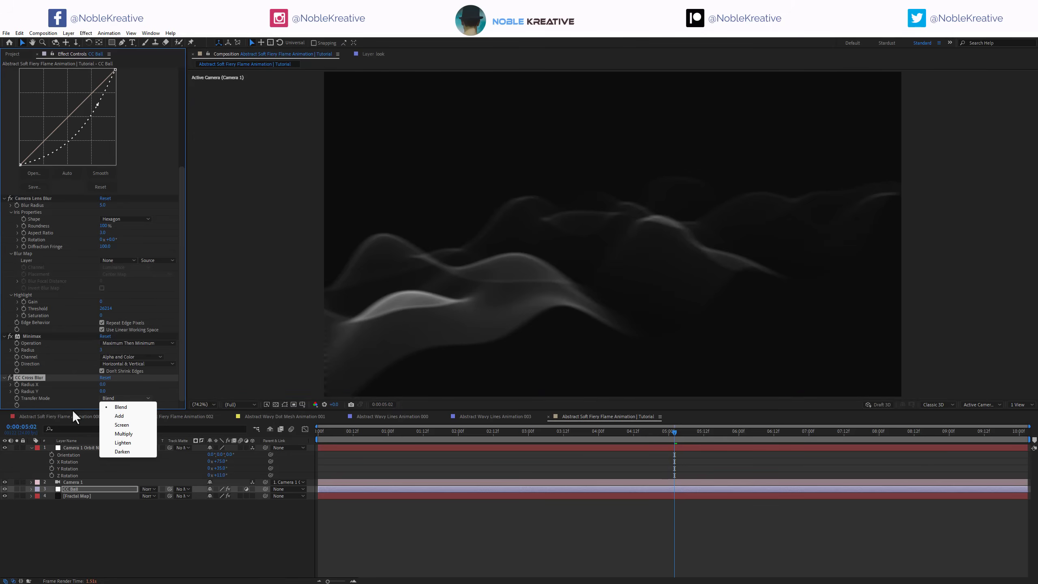
click(132, 417)
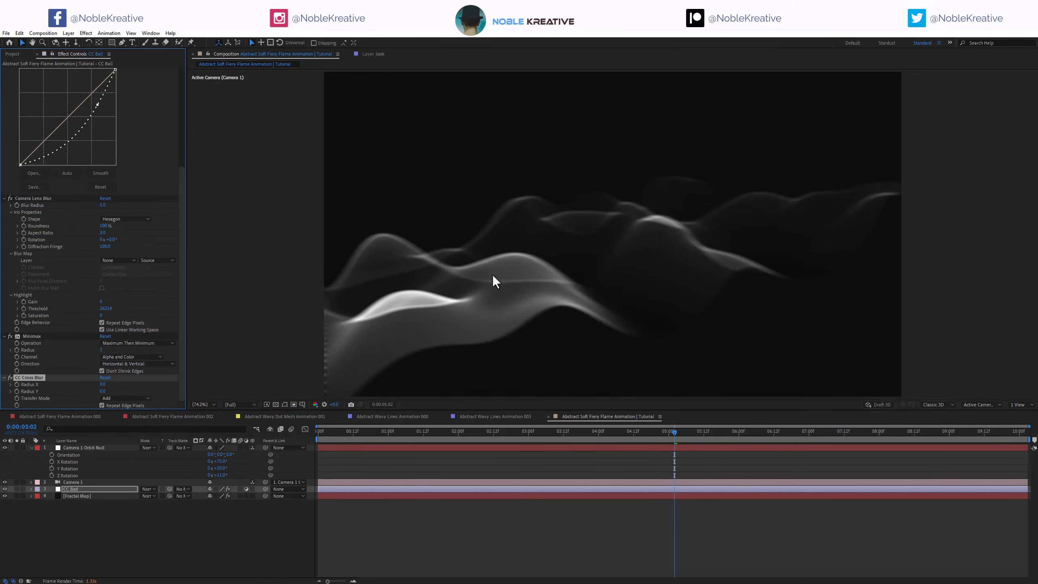
Try a larger vertical radius on CC Cross Blur, then return Radius Y to 0
click(105, 392)
text(20)
key(Return)
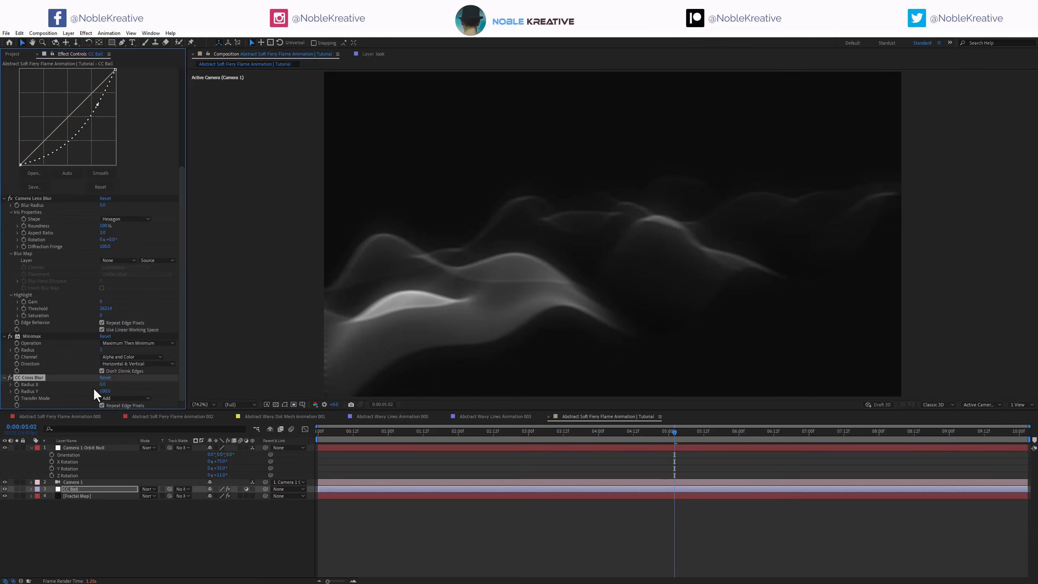
click(105, 391)
text(0)
key(Return)
Add a second Curves effect after CC Cross Blur and pull its RGB curve steeply up near the shadows
key(ctrl+space)
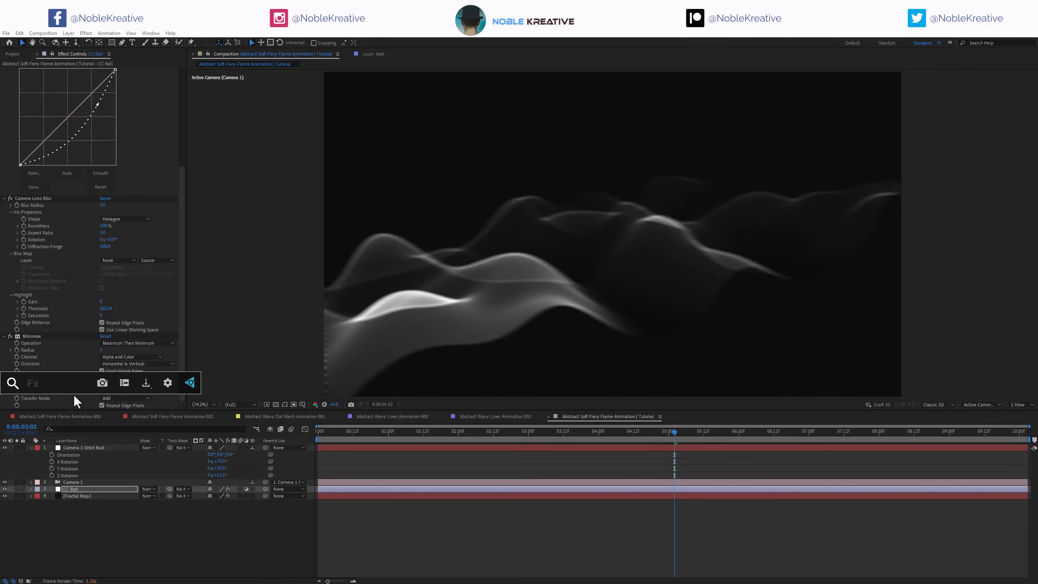
text(curv)
key(Return)
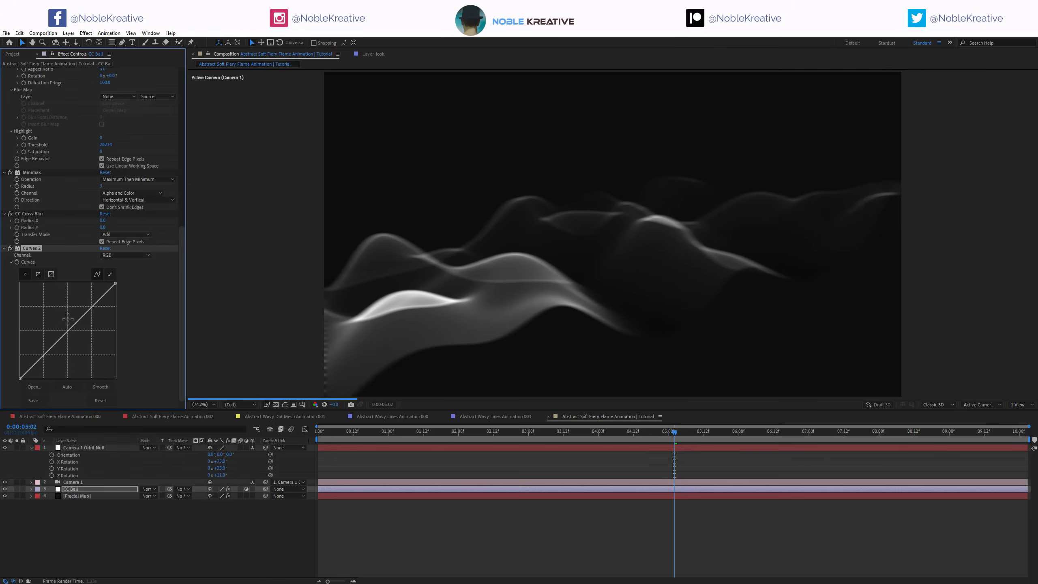
drag(68, 320, 31, 288)
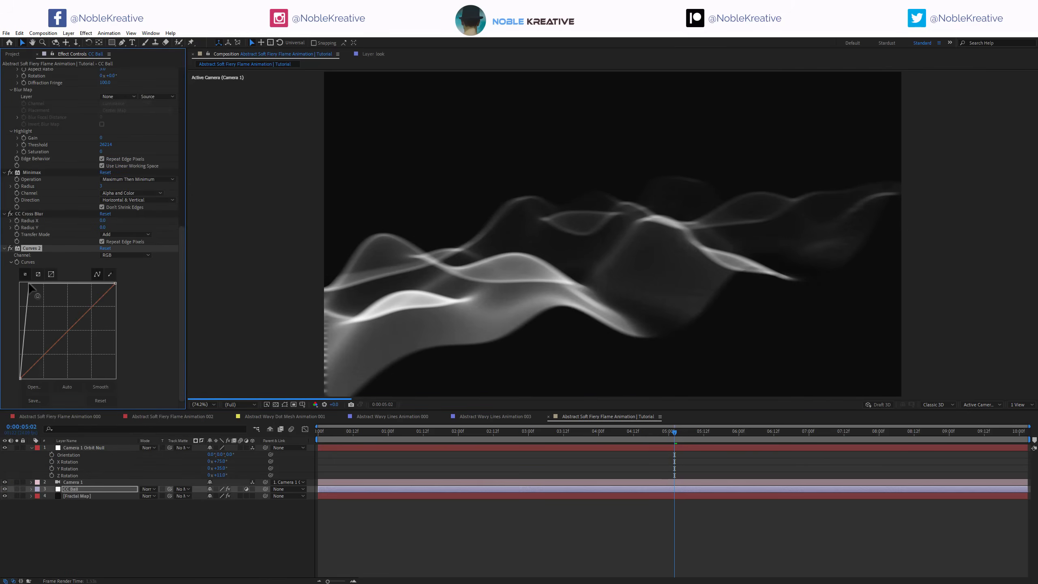
drag(31, 287, 30, 283)
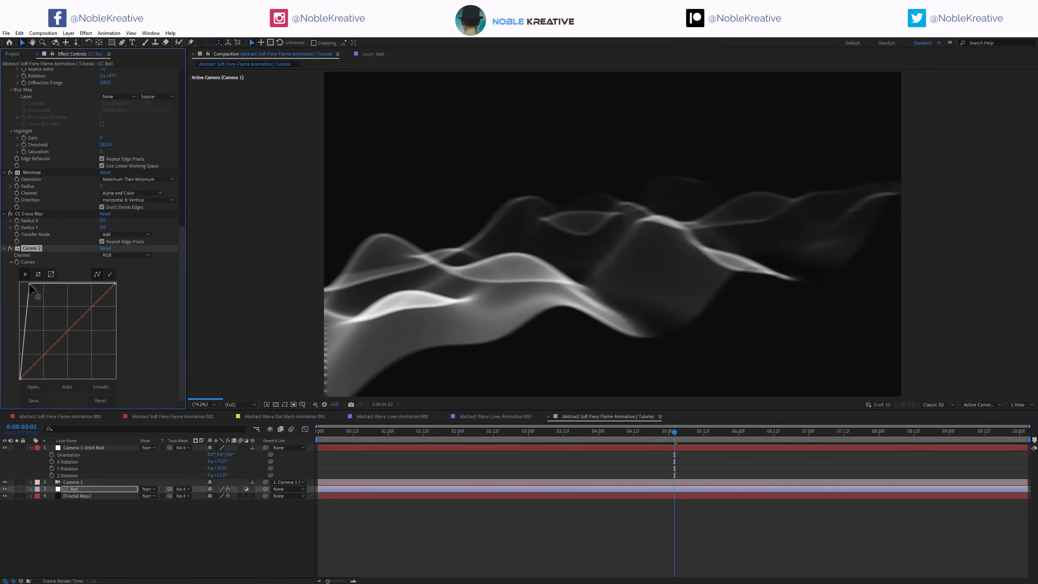
Bend the second Curves effect's Alpha channel curve downward
click(129, 257)
click(128, 298)
click(88, 318)
drag(89, 318, 90, 323)
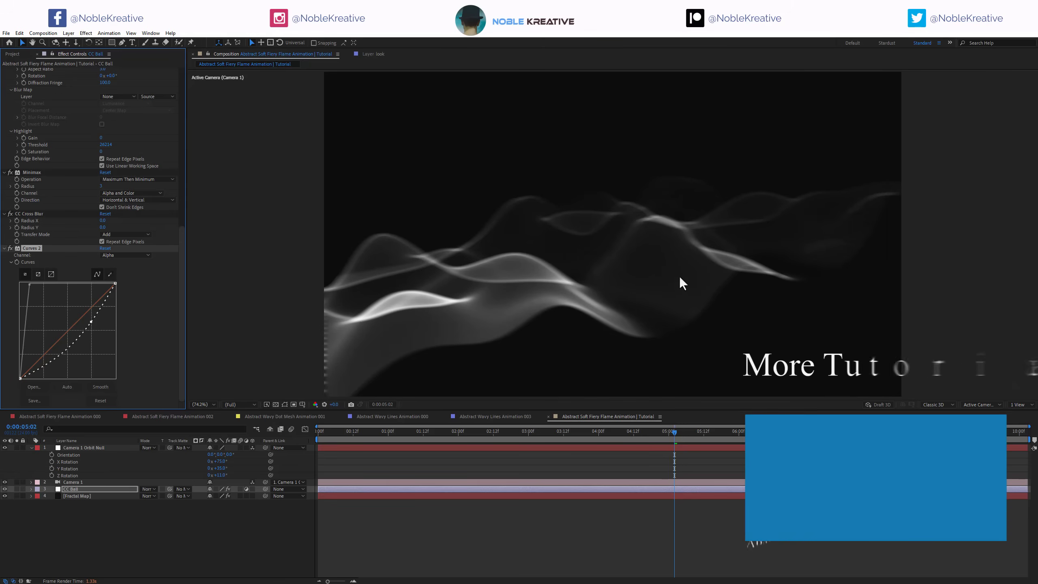
Create an adjustment layer directly above the CC Ball layer and name it GLow
click(77, 488)
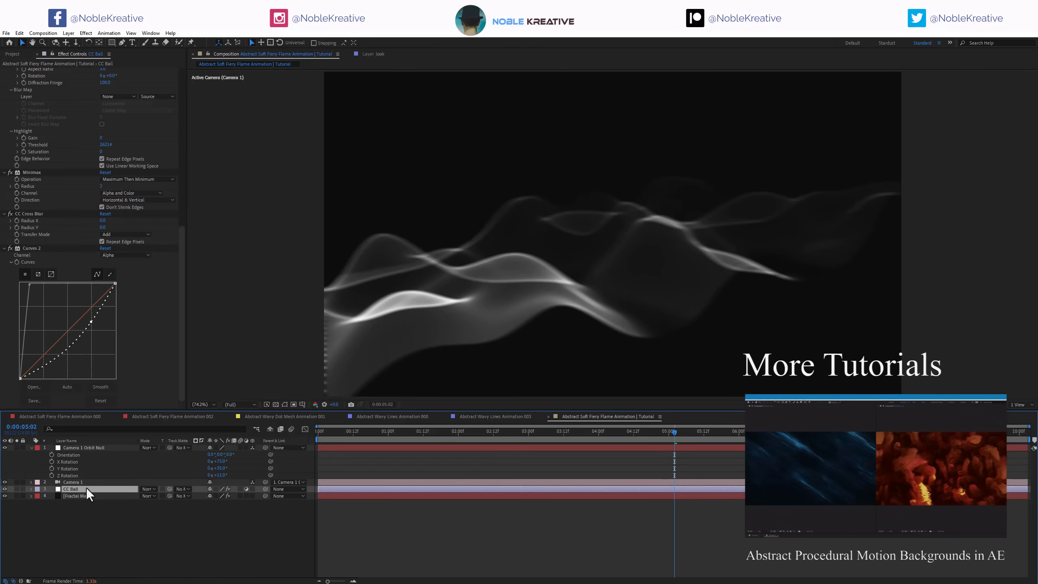
key(ctrl+alt+y)
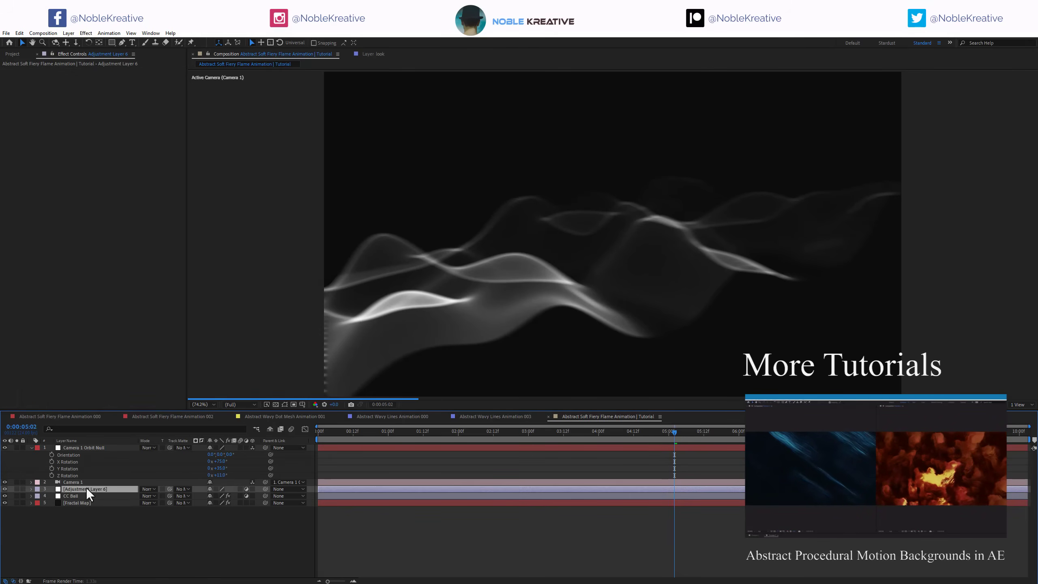
key(Return)
text(GLow)
key(Return)
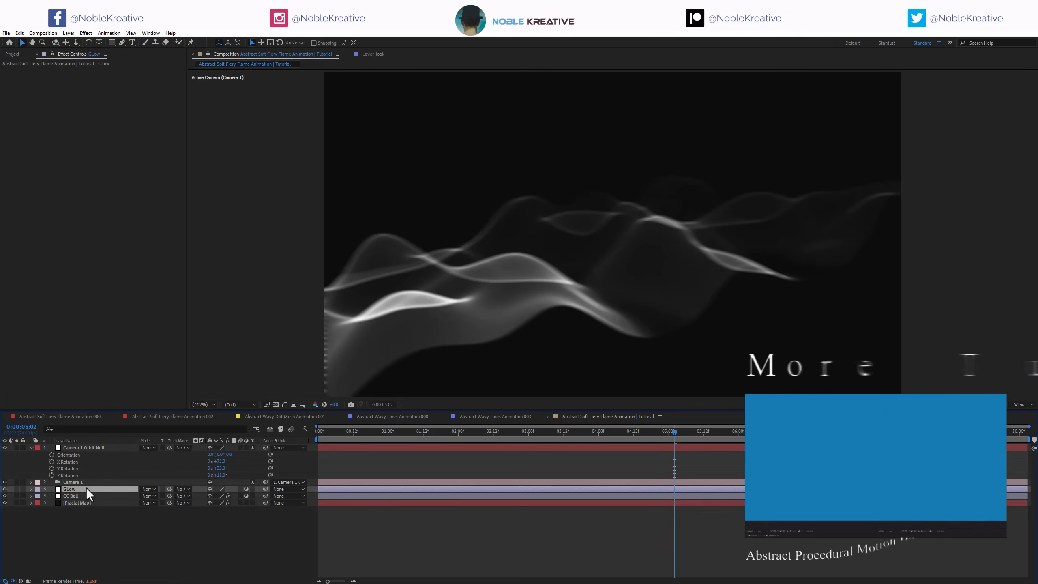
Apply a Glow effect to the GLow layer with threshold 100%, radius 250 and intensity 1.5
key(ctrl+space)
text(glow)
key(Return)
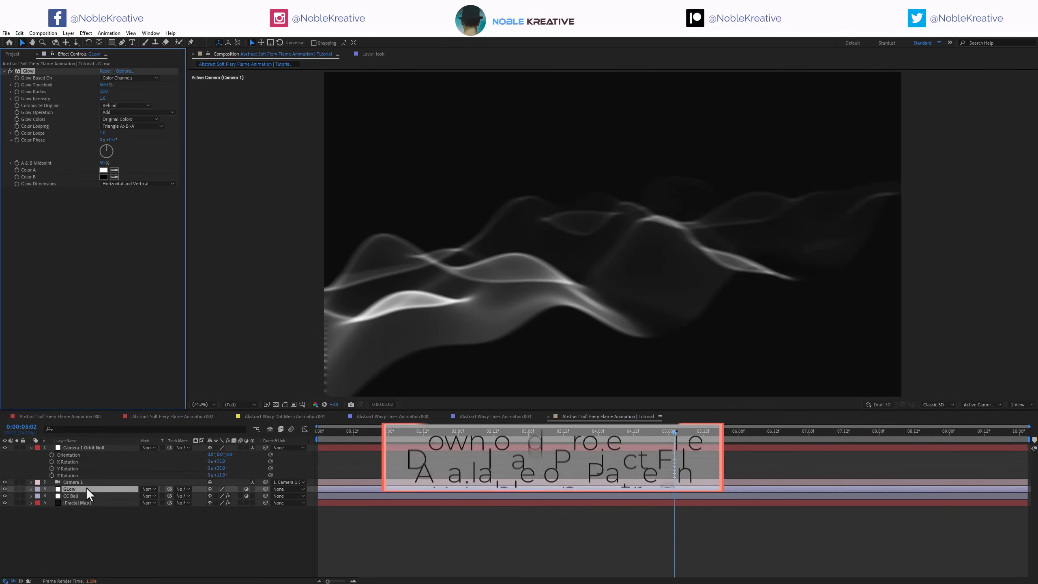
click(107, 86)
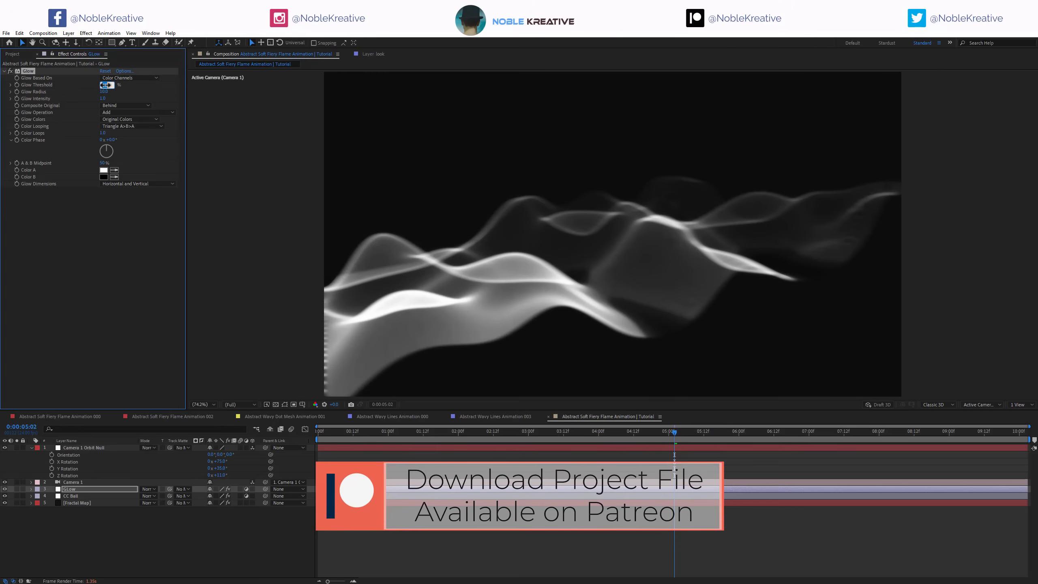
text(100)
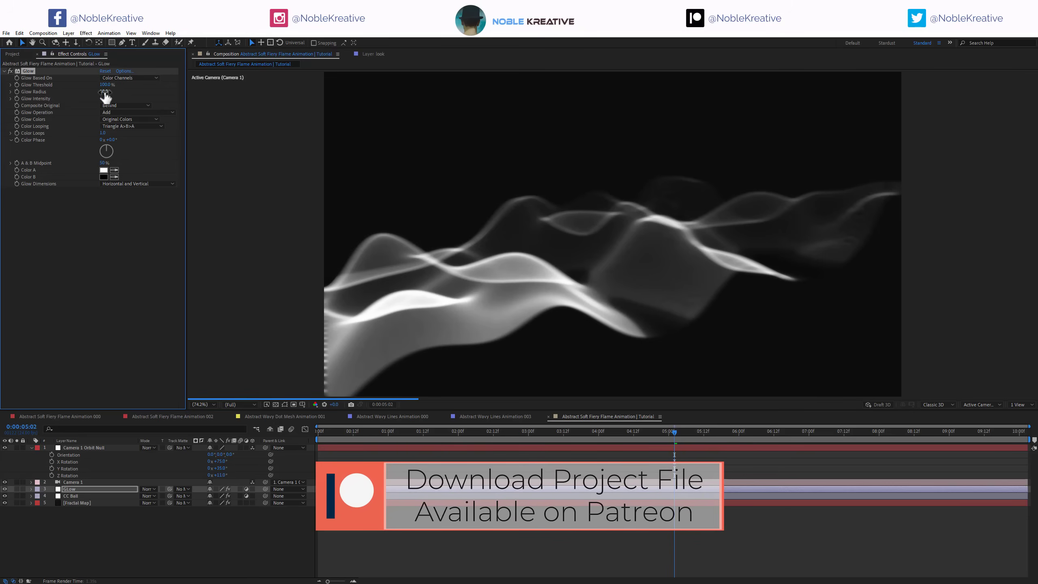
click(107, 92)
text(250)
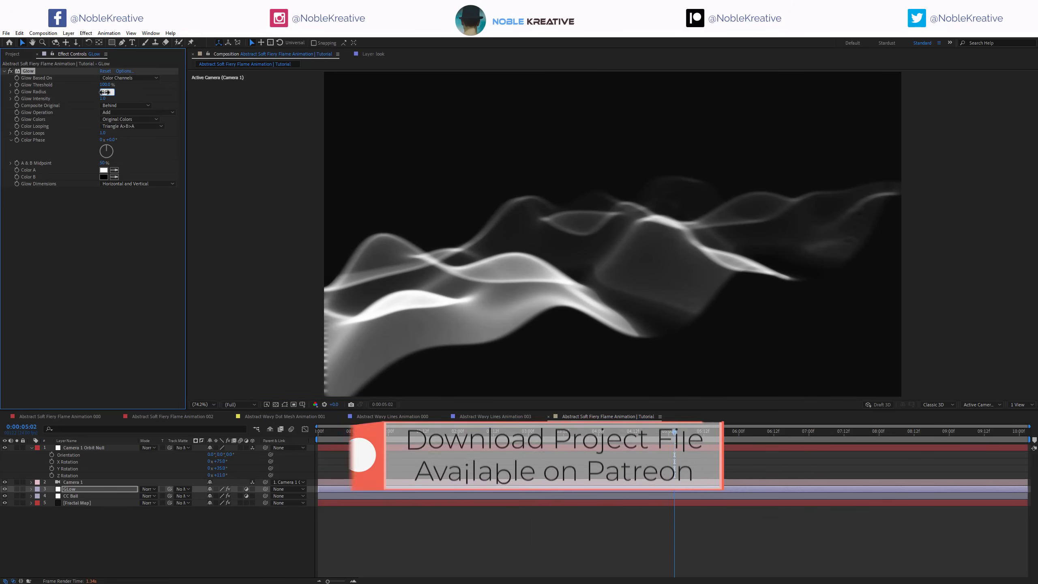
key(Return)
click(104, 99)
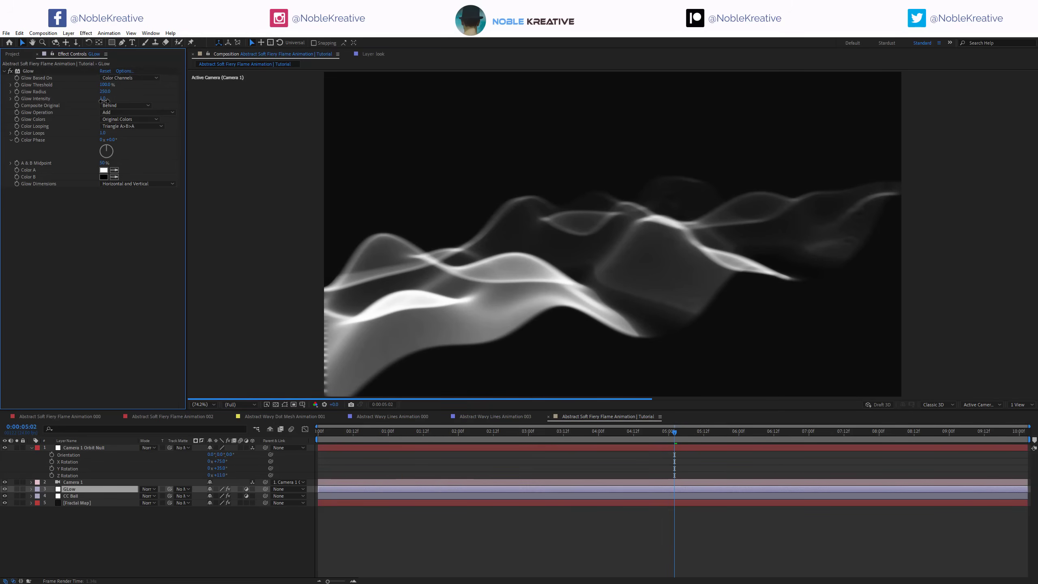
text(1.5)
key(Return)
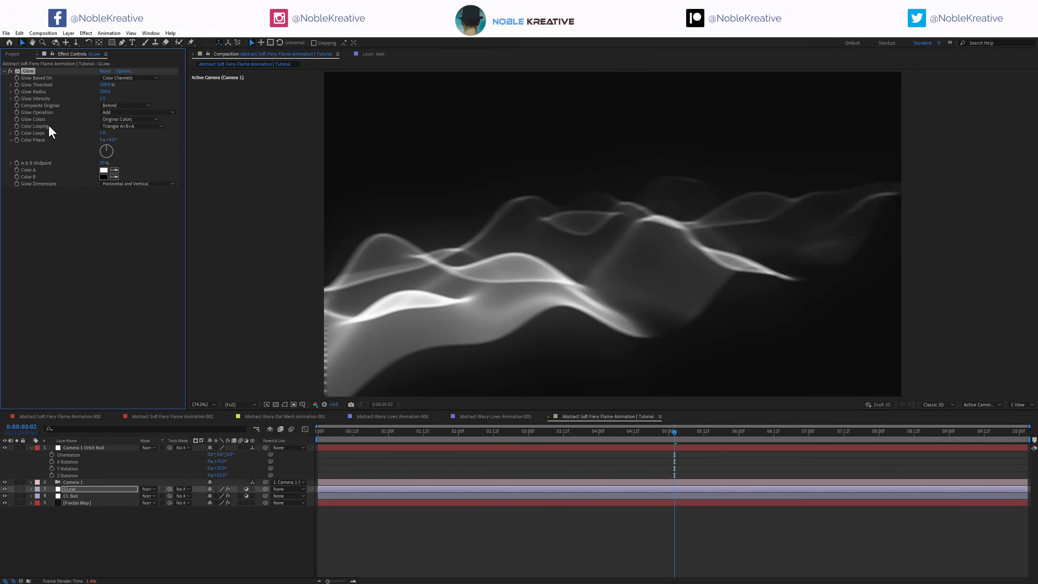
Duplicate the Glow effect, reset the copy to its defaults and set its intensity to 0.1
key(ctrl+d)
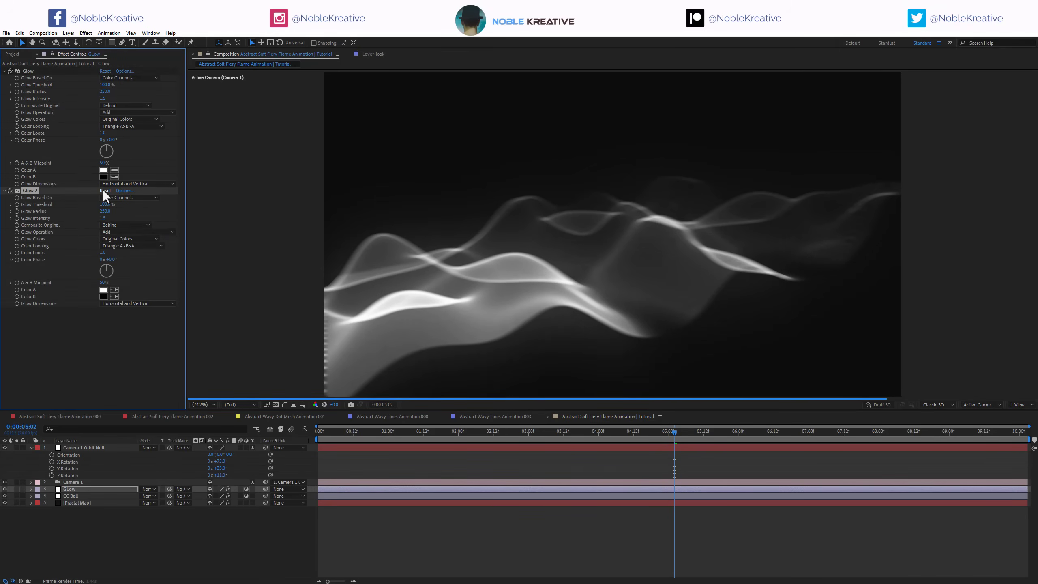
click(106, 217)
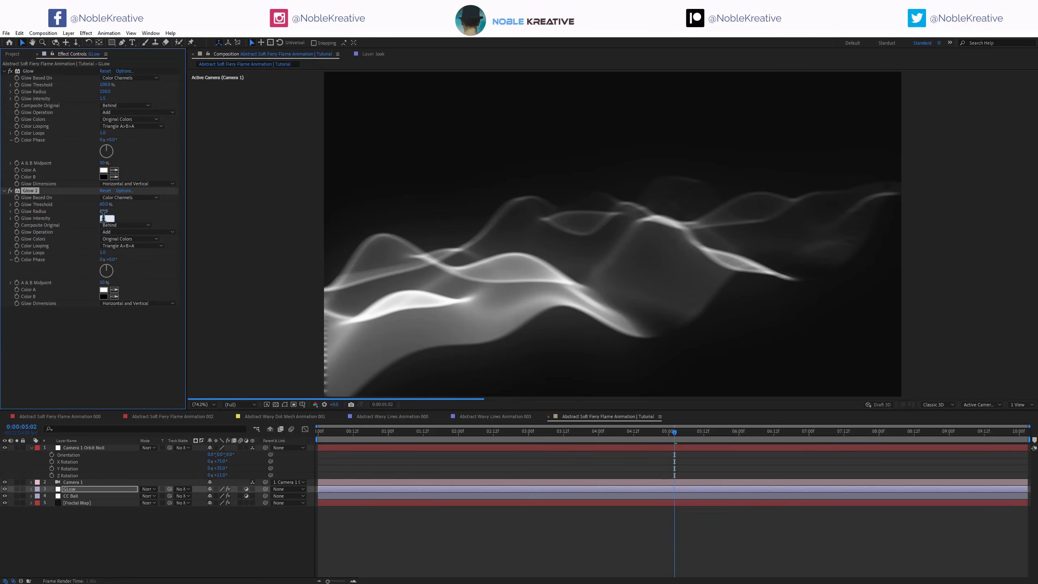
text(0.1)
key(Return)
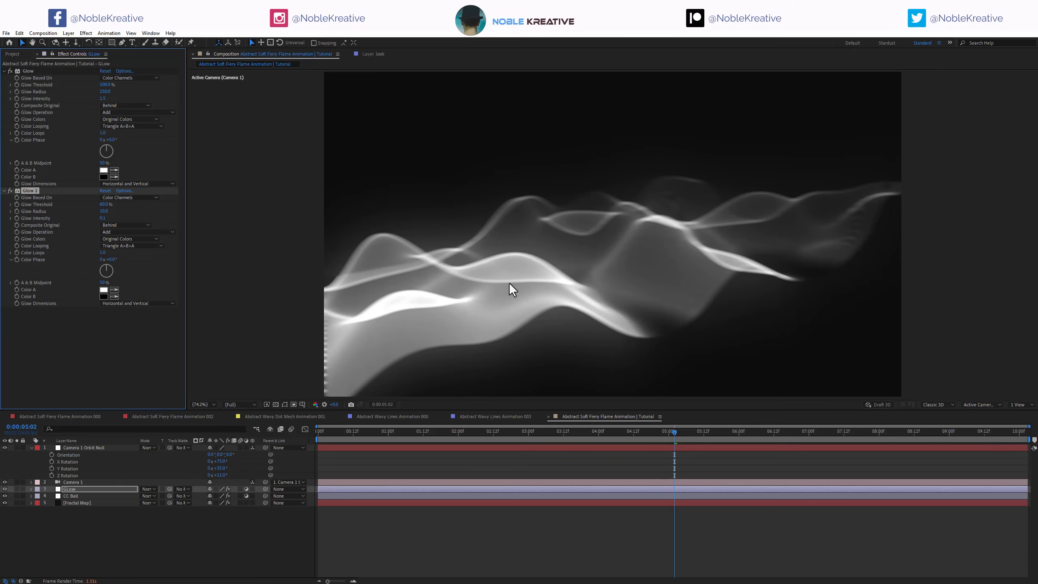
On CC Ball, bend the first Curves effect's Alpha curve lower and make the second one's RGB curve slightly less steep
click(98, 496)
drag(97, 247, 99, 249)
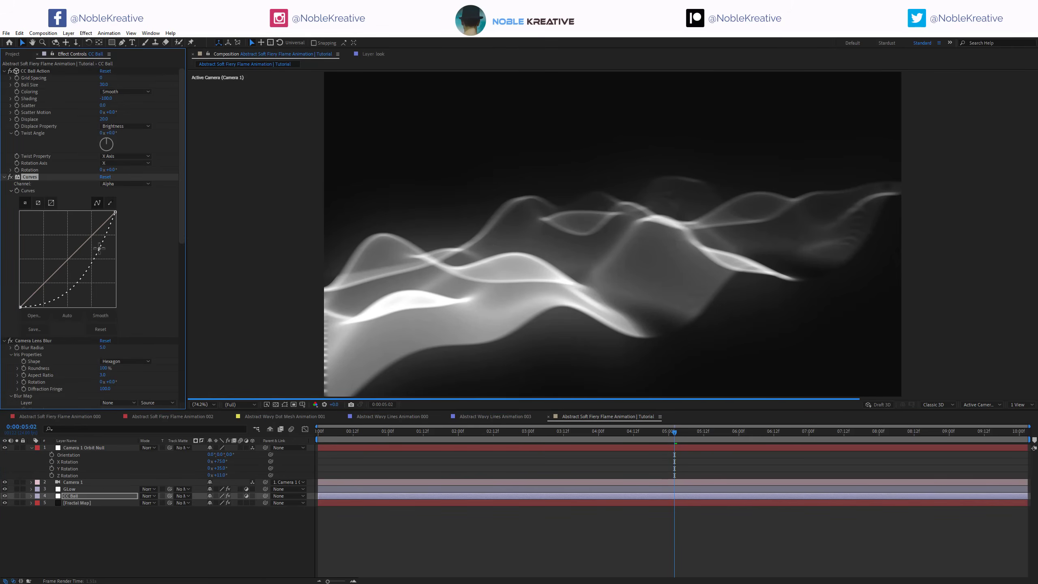
scroll(99, 249, down, 10)
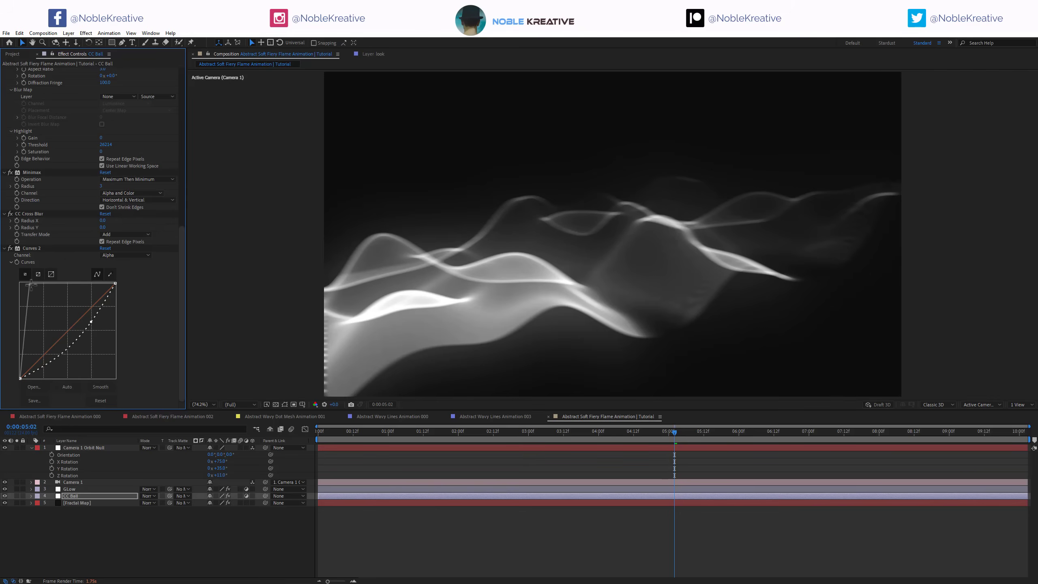
drag(38, 291, 55, 313)
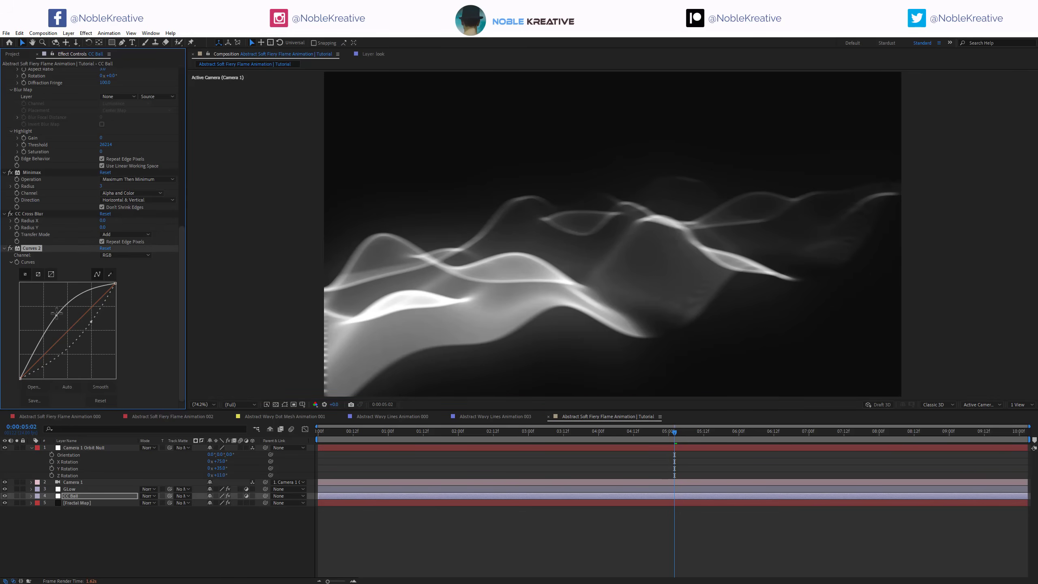
drag(57, 313, 38, 291)
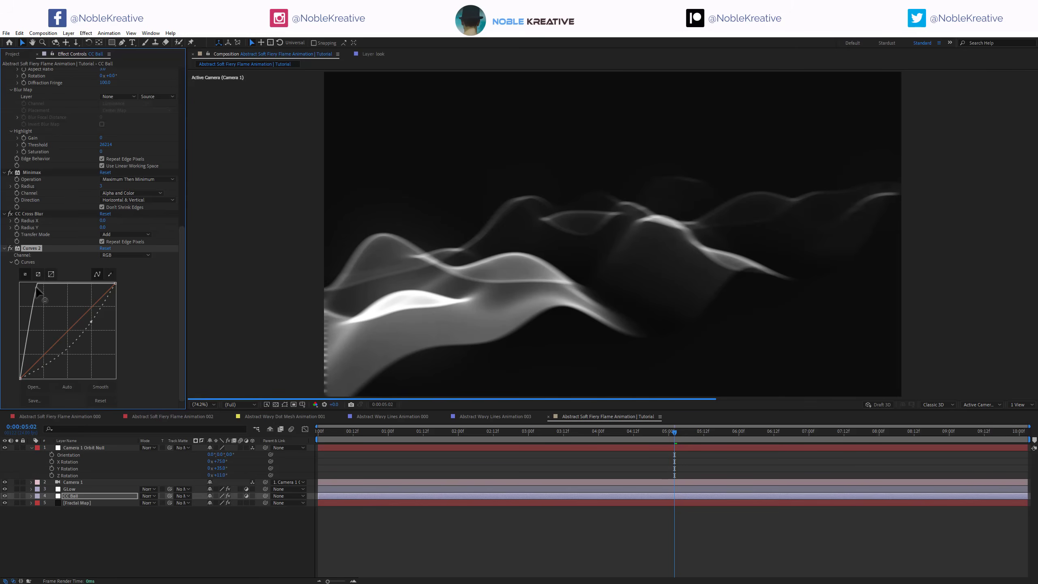
Create an adjustment layer directly above the GLow layer and name it Color
click(87, 488)
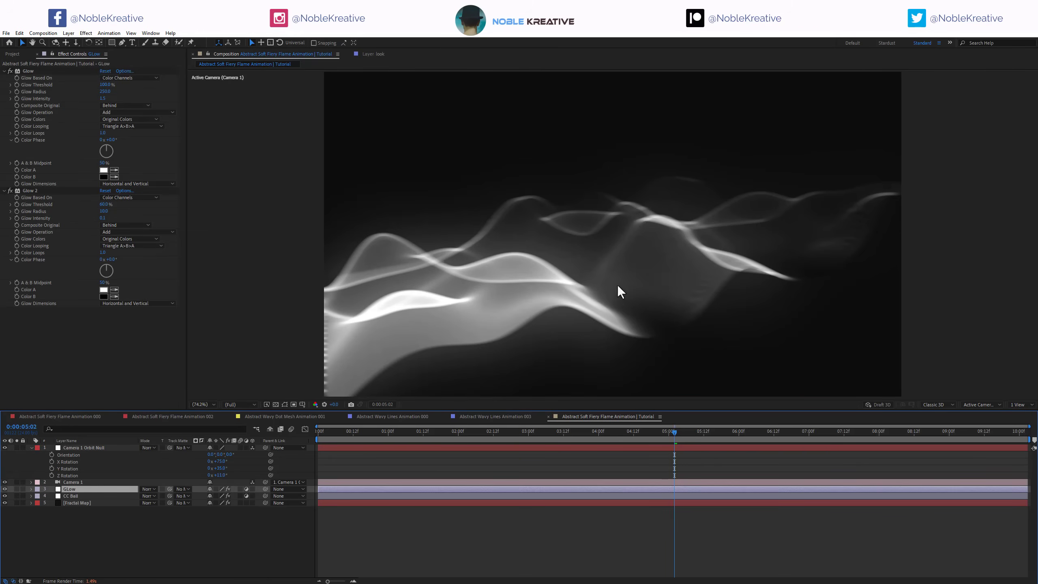
click(89, 348)
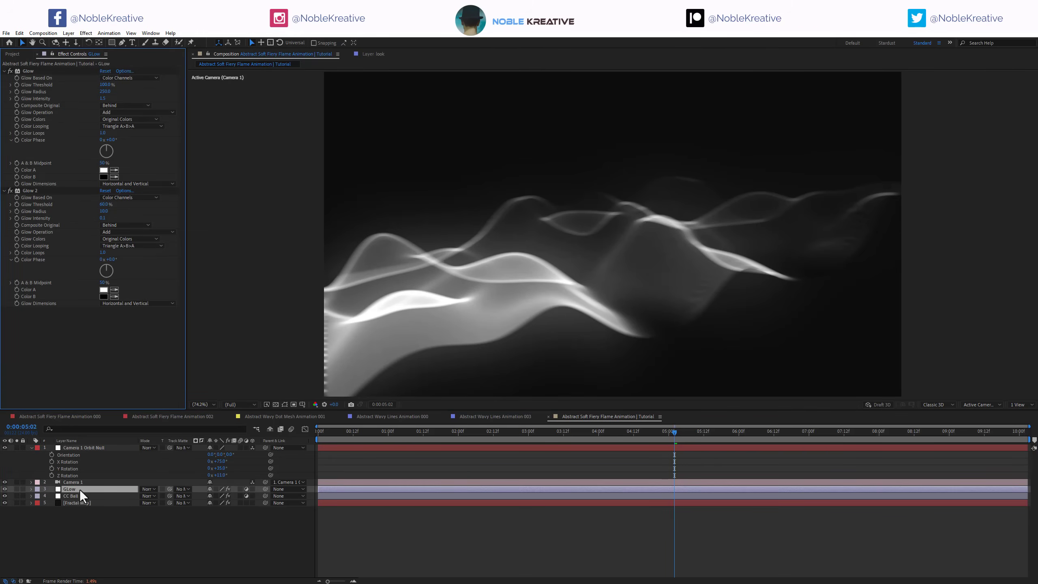
key(ctrl+alt+y)
key(Return)
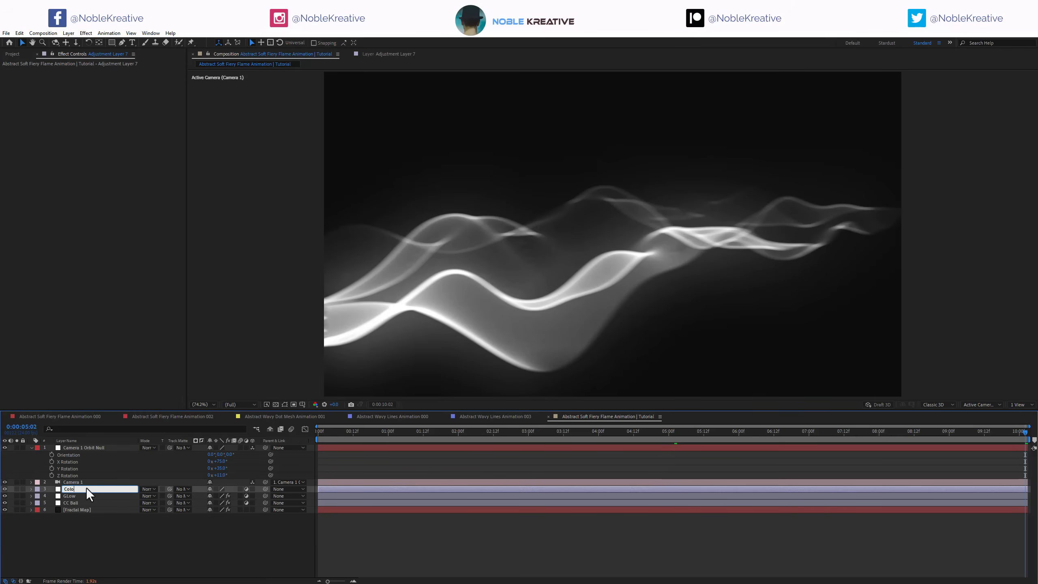
key(Return)
Apply Colorama to the Color layer and turn off Modify Alpha
key(ctrl+space)
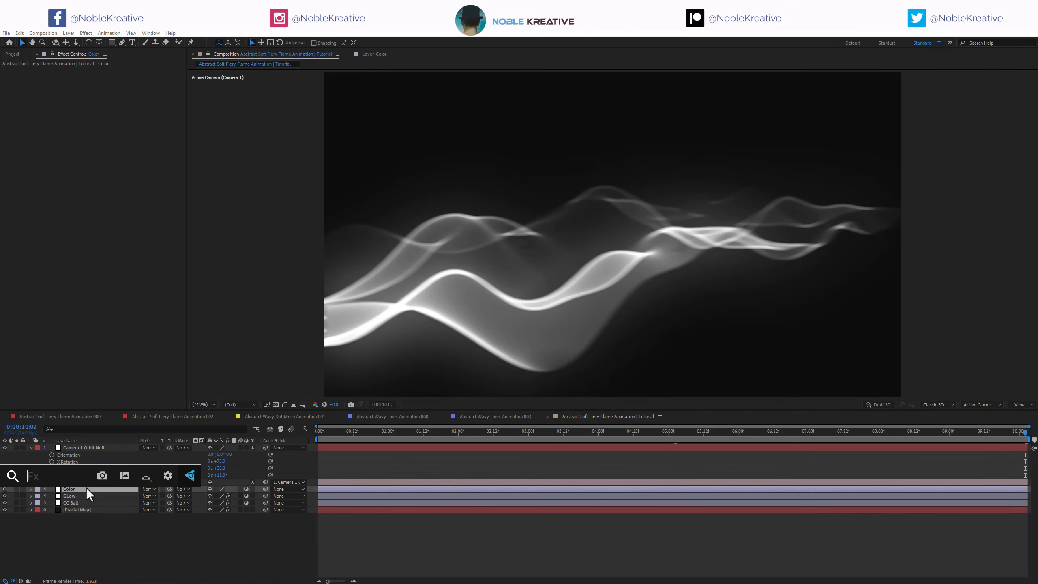
text(color)
key(Down)
key(Down)
key(Return)
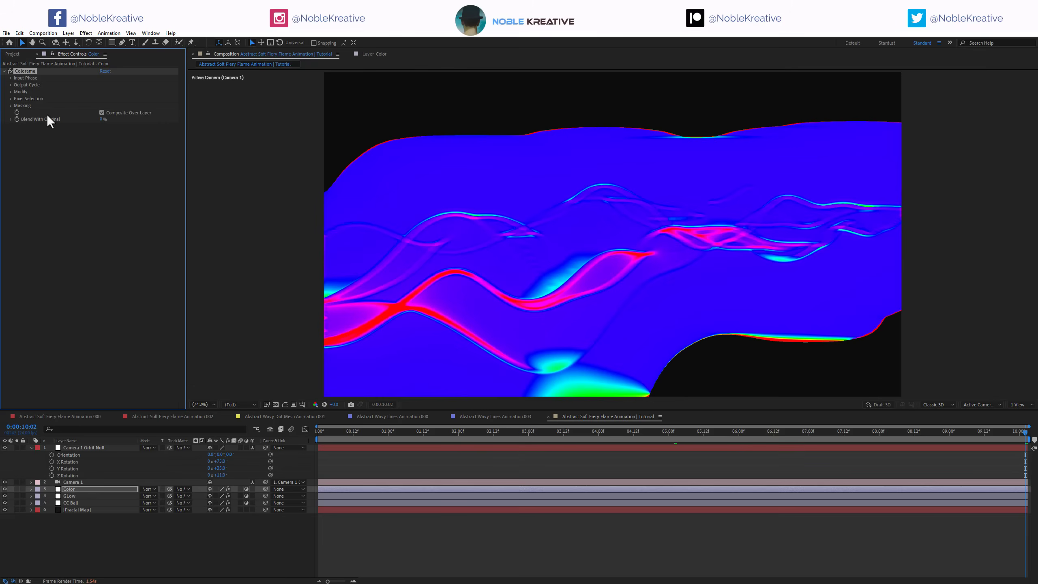
click(11, 91)
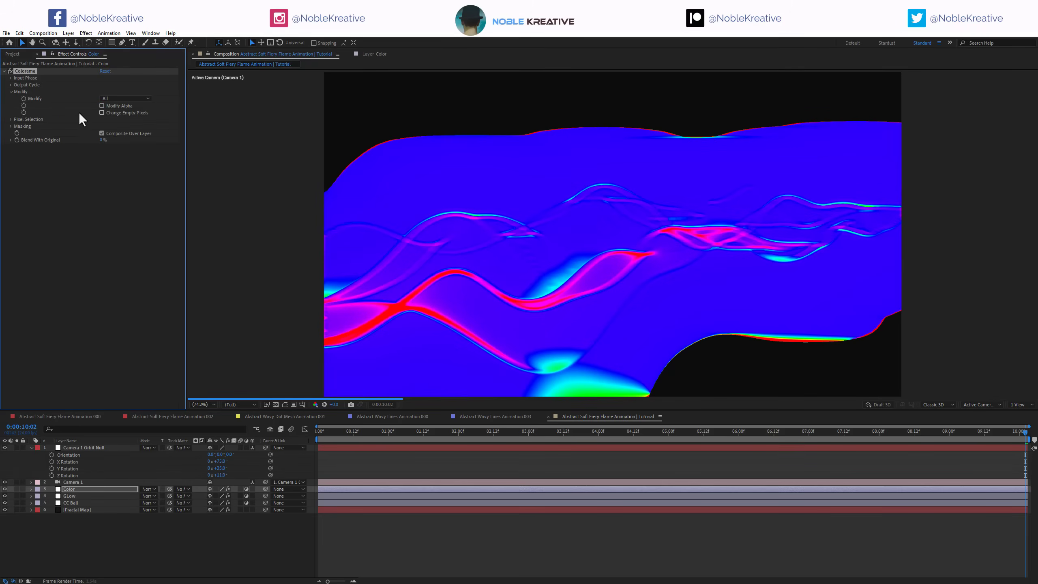
In Colorama on the Color layer, use the Fire preset palette and get the input phase from Alpha
click(11, 85)
click(143, 91)
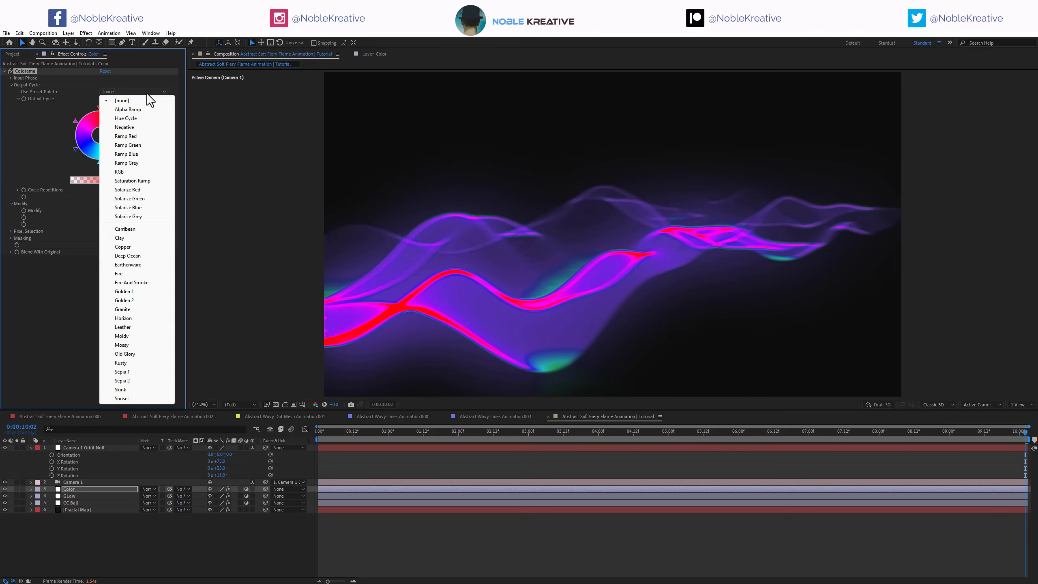
click(137, 274)
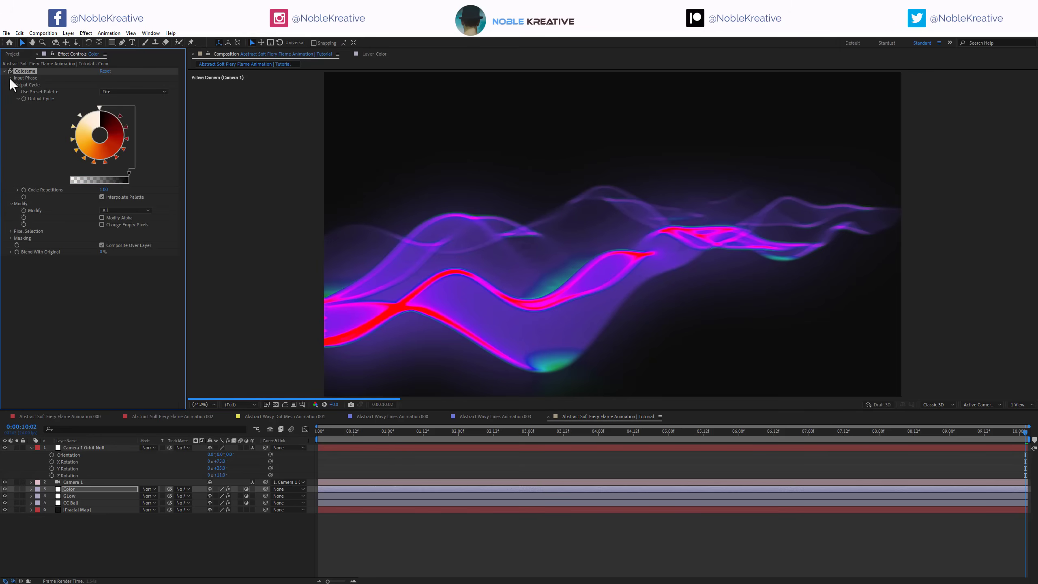
click(11, 77)
click(117, 85)
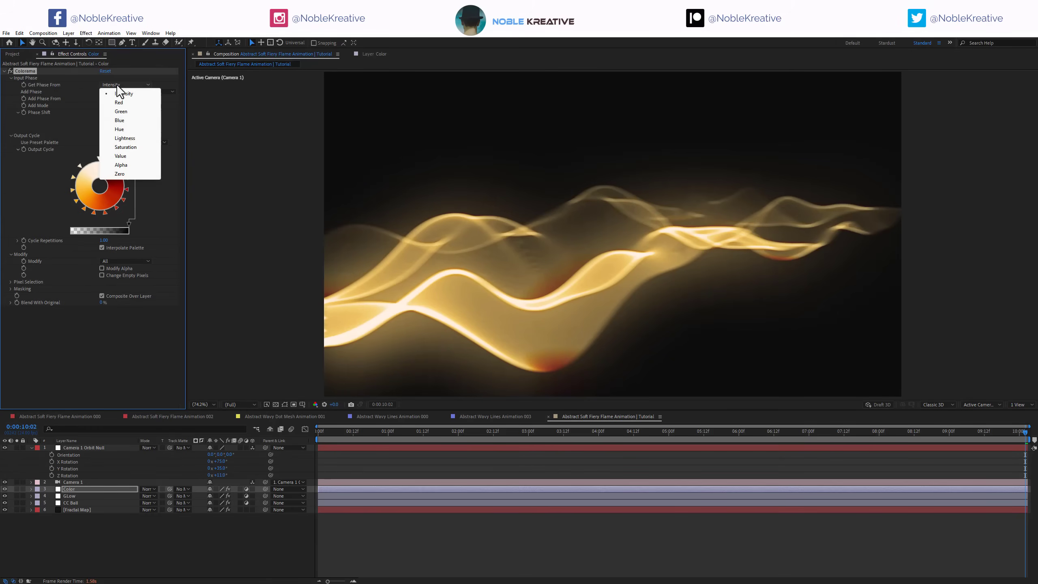
click(137, 164)
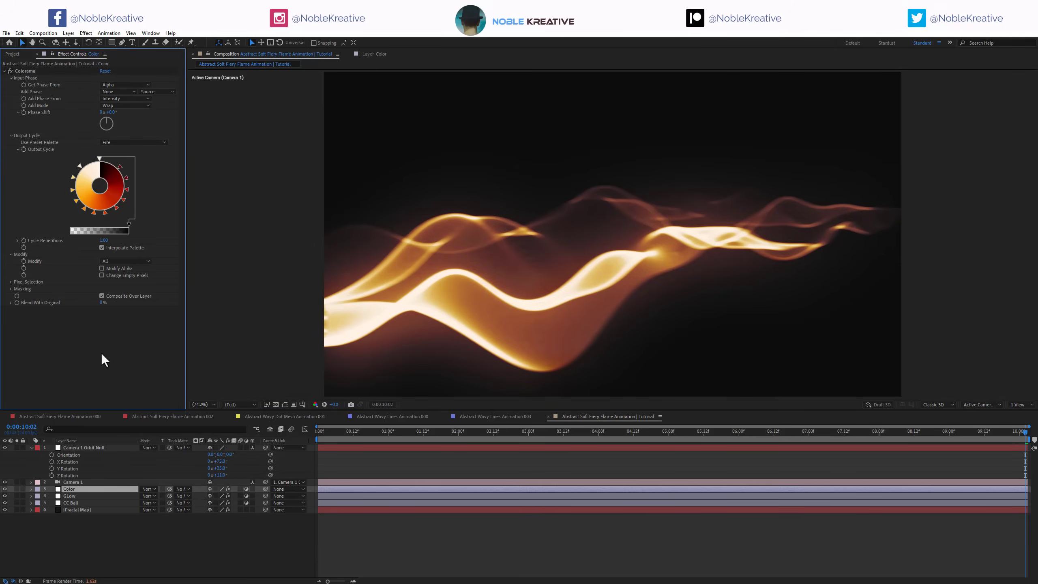
Add a Transform effect to the Color layer with scale 105 and place it above Colorama
key(ctrl+space)
text(tra)
key(Return)
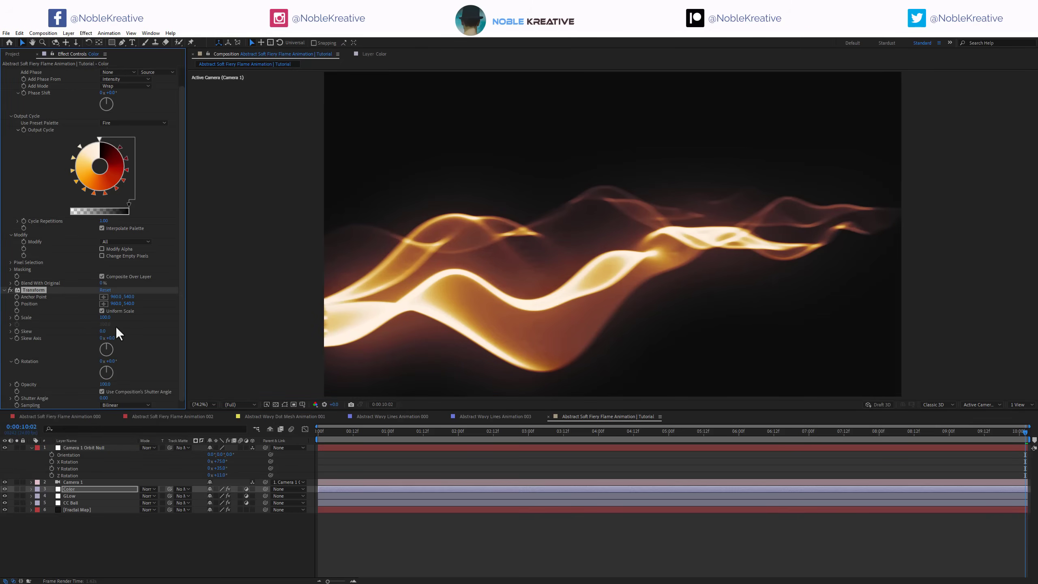
click(105, 318)
text(105)
key(Return)
scroll(24, 148, up, 2)
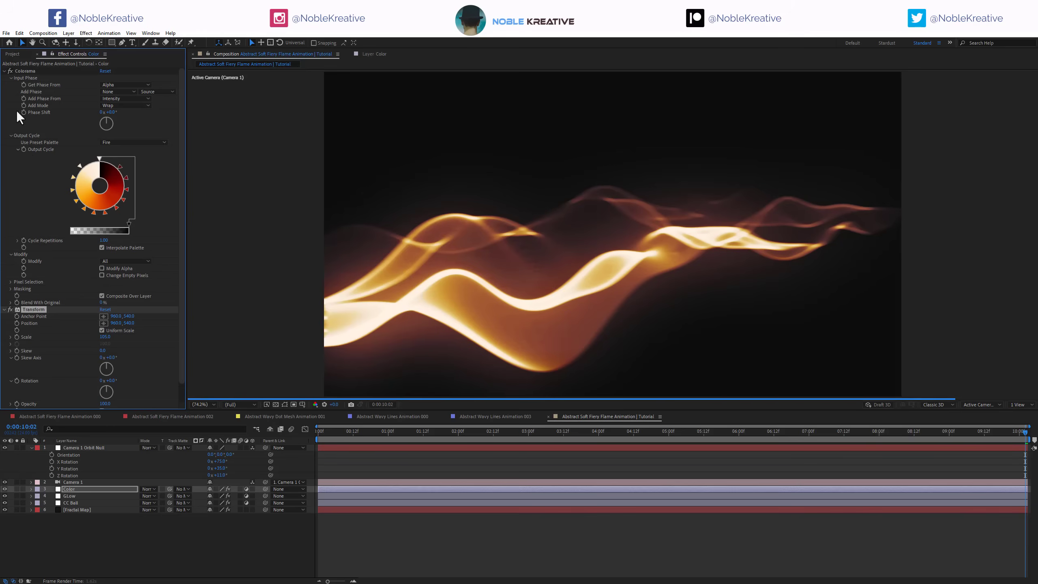
click(4, 71)
drag(27, 70, 36, 136)
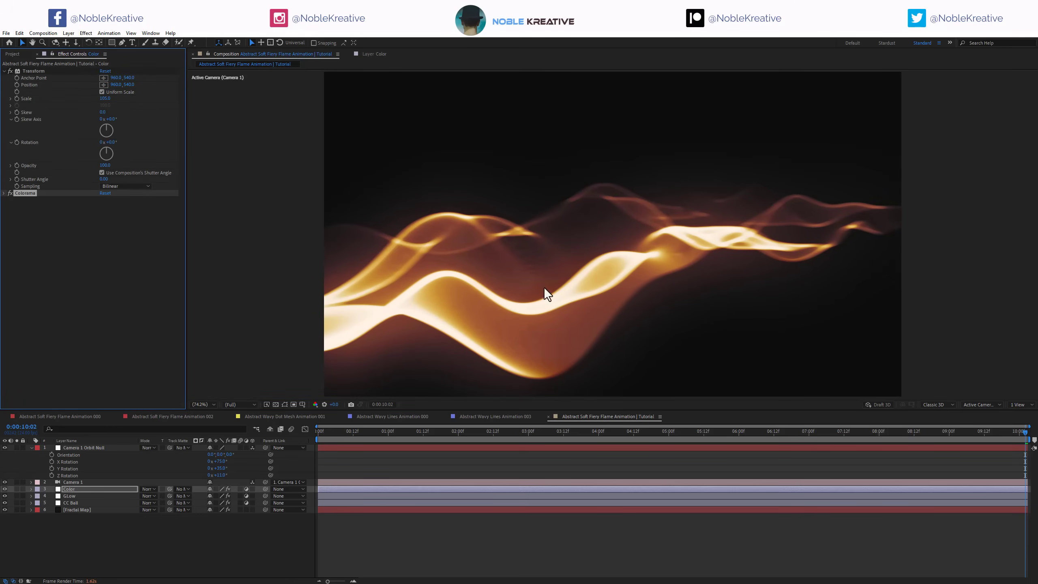
On the CC Ball layer, set Camera Lens Blur's aspect ratio to 4 and its blur radius to 4
scroll(490, 260, up, 3)
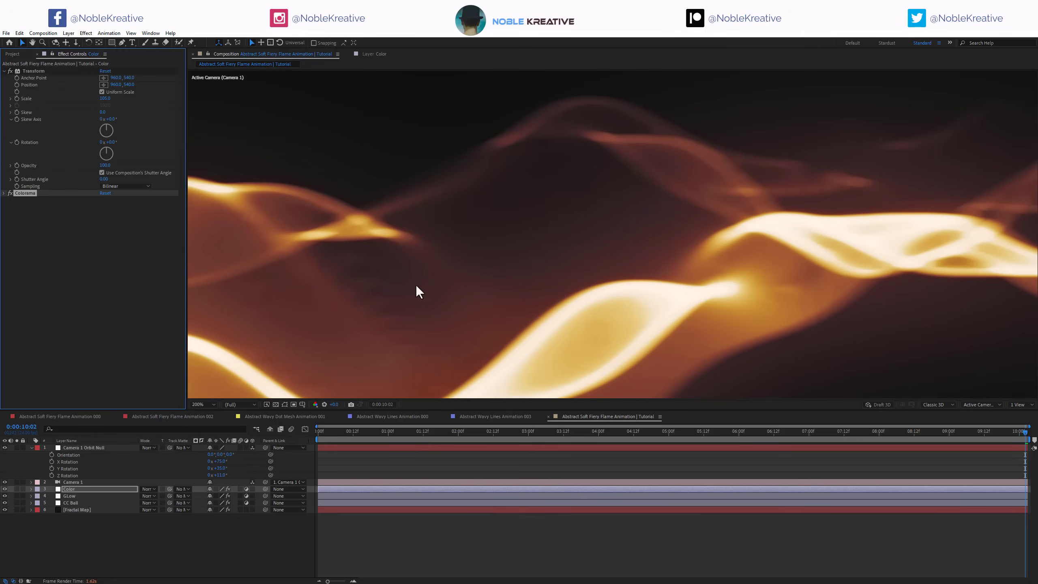
click(91, 502)
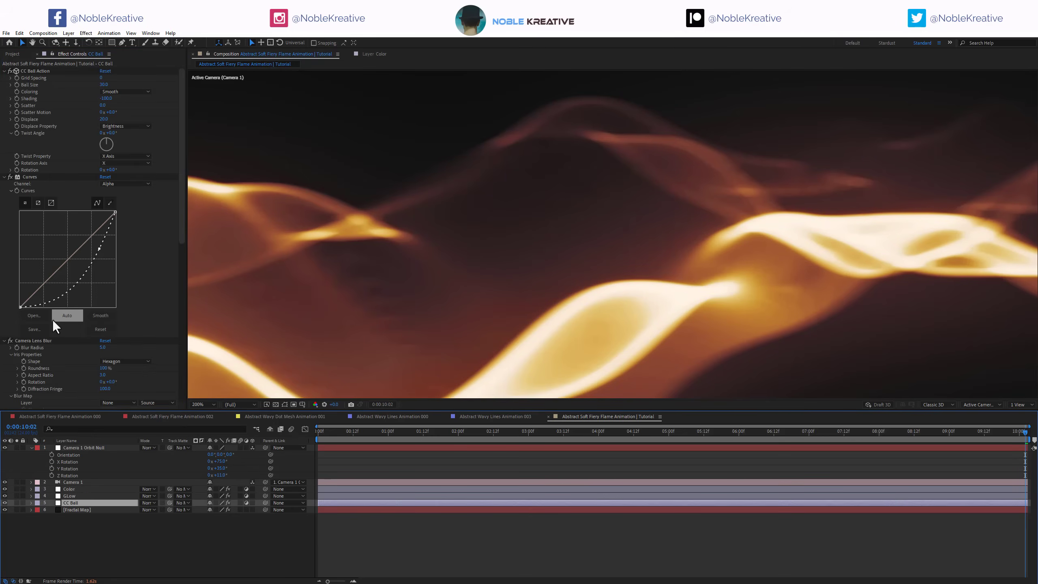
scroll(45, 350, down, 3)
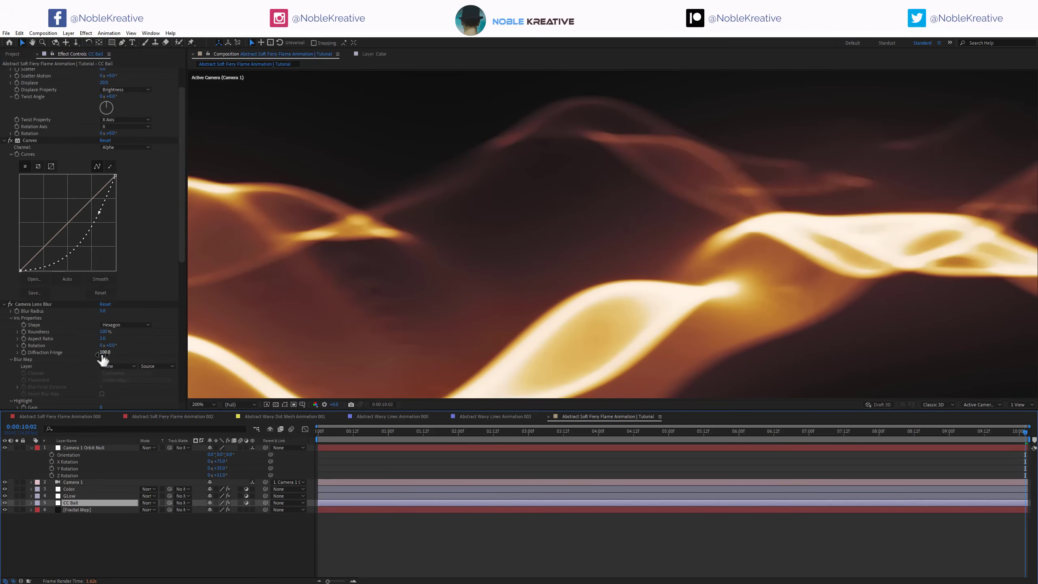
click(103, 338)
text(4)
key(Return)
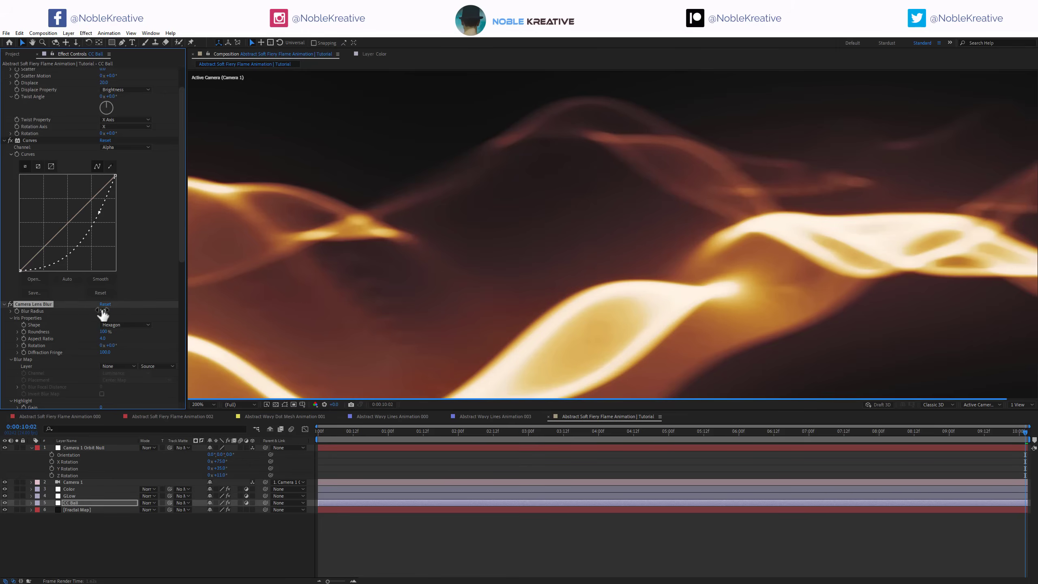
click(102, 311)
key(Return)
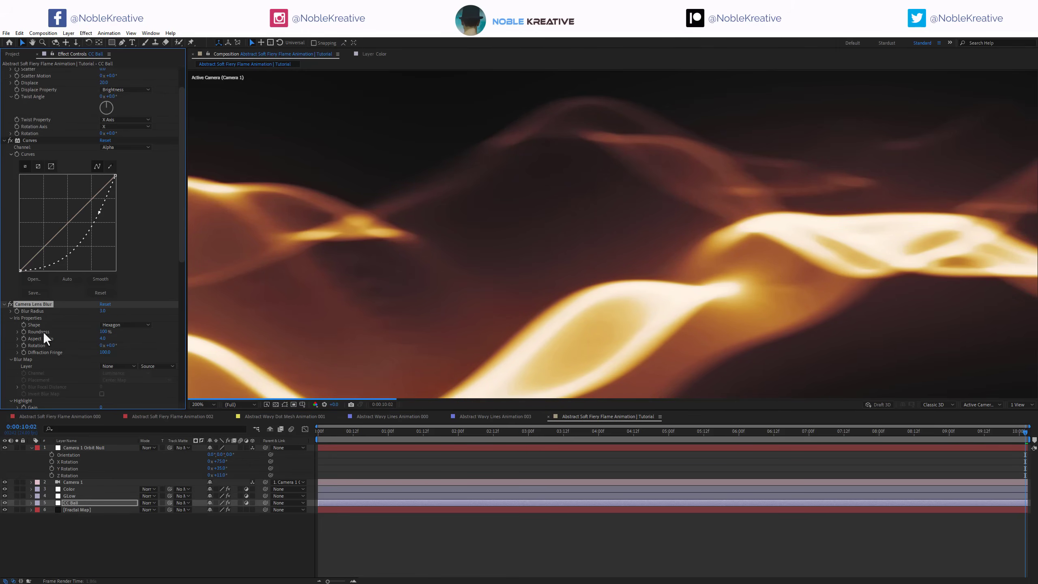
click(103, 310)
key(Return)
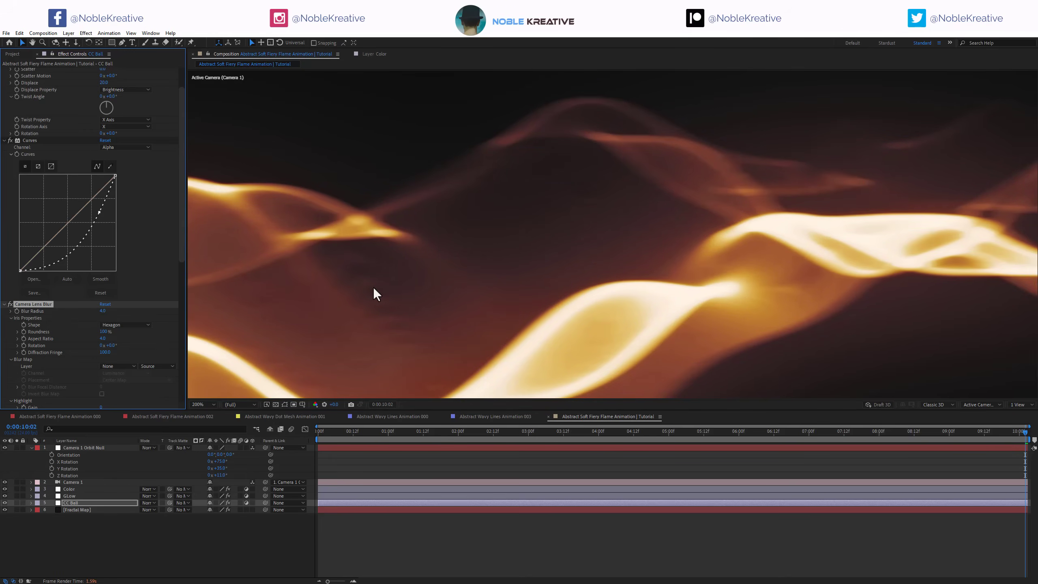
key(shift+slash)
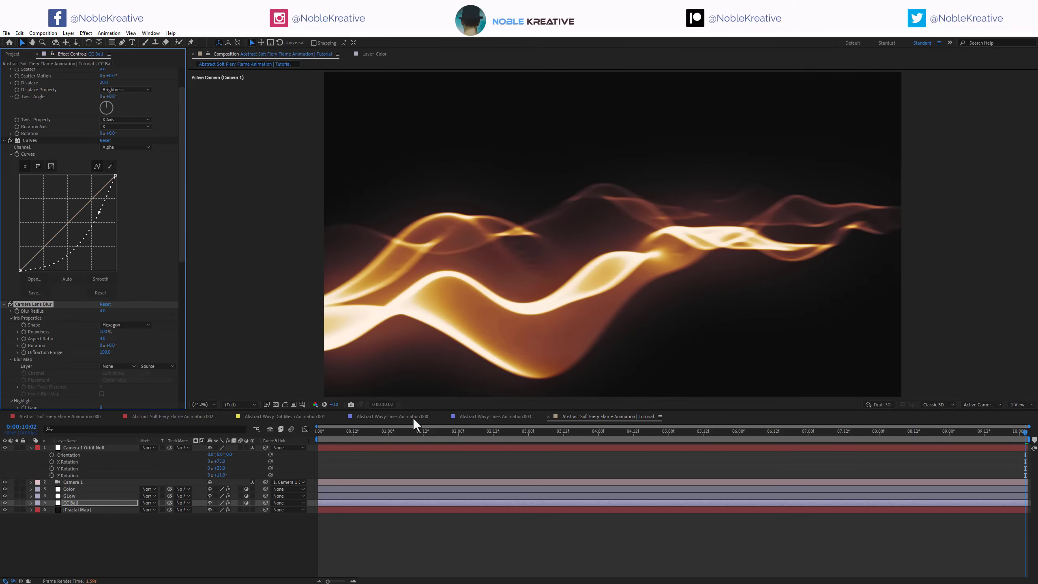
Set the Fractal Noise overflow on the Fractal Map layer to Soft Clamp
click(86, 509)
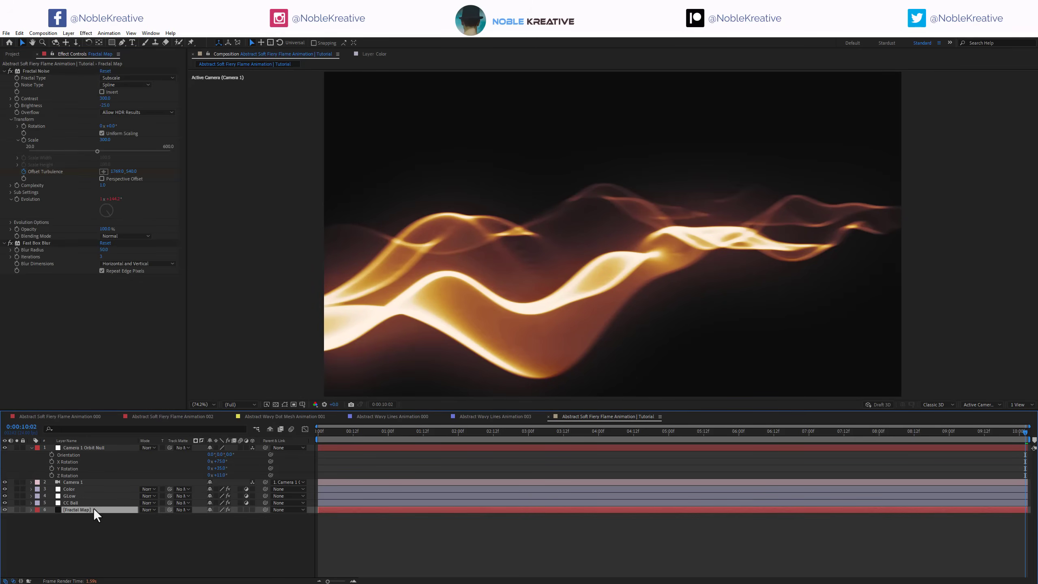
click(131, 112)
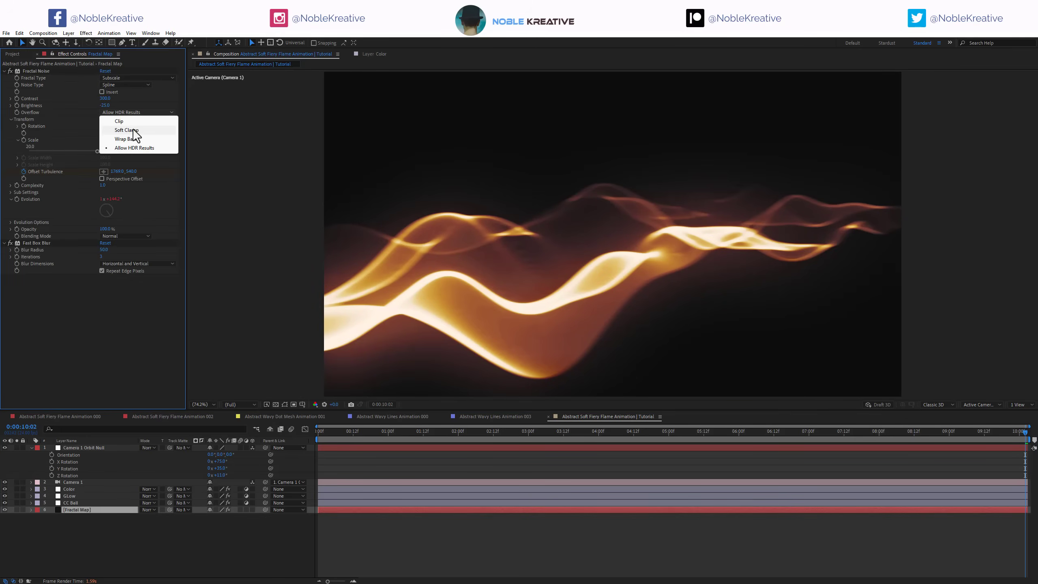
click(150, 130)
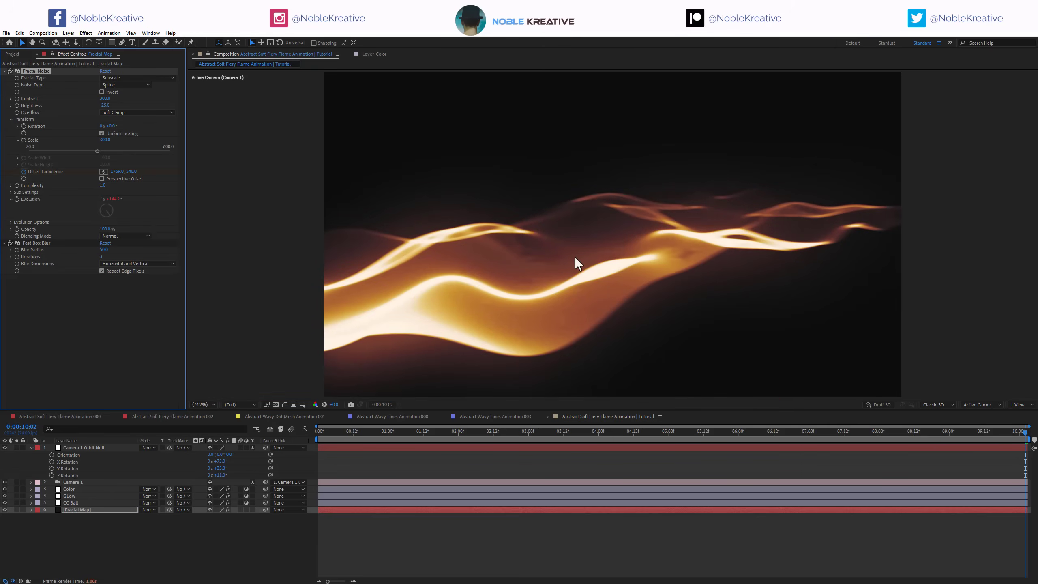
Solo the Fractal Map layer and compare Allow HDR Results overflow with Soft Clamp, keeping Soft Clamp
click(16, 509)
click(125, 110)
click(127, 147)
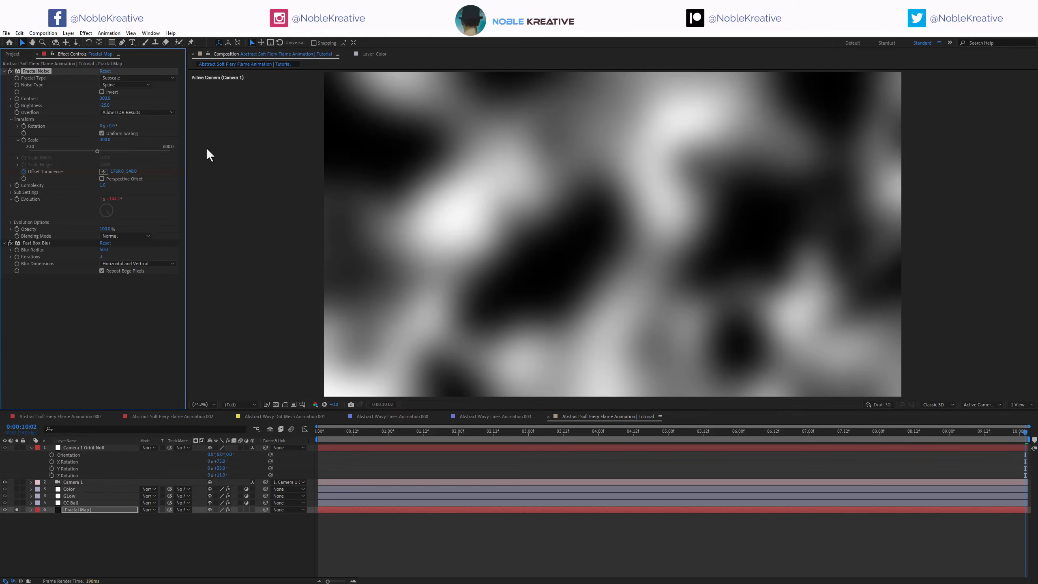
click(125, 111)
click(137, 130)
click(104, 250)
click(88, 328)
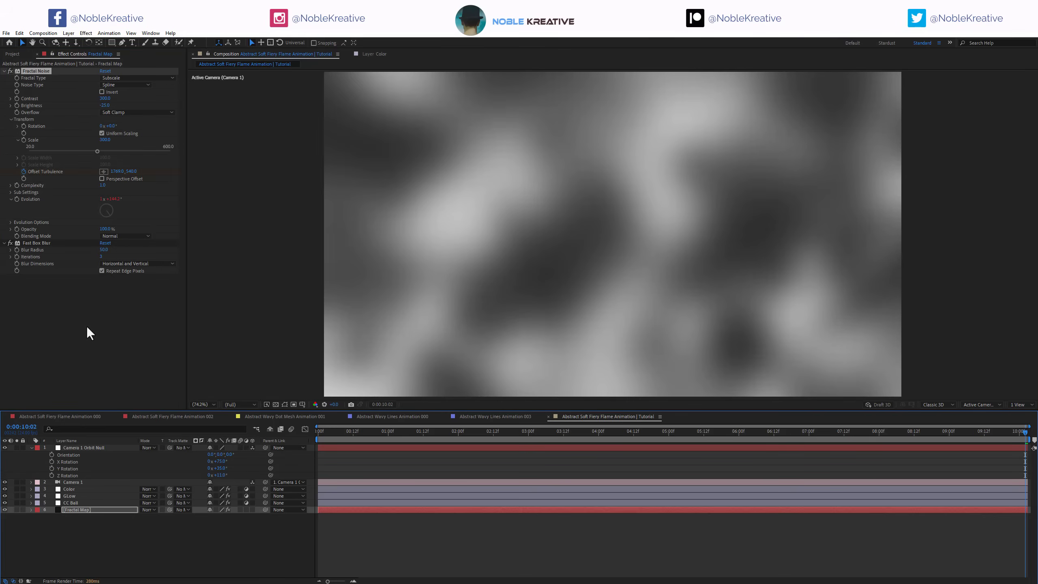
Try a Fast Box Blur radius of 20 on Fractal Map, checking the soloed map with the blur switched off
click(105, 249)
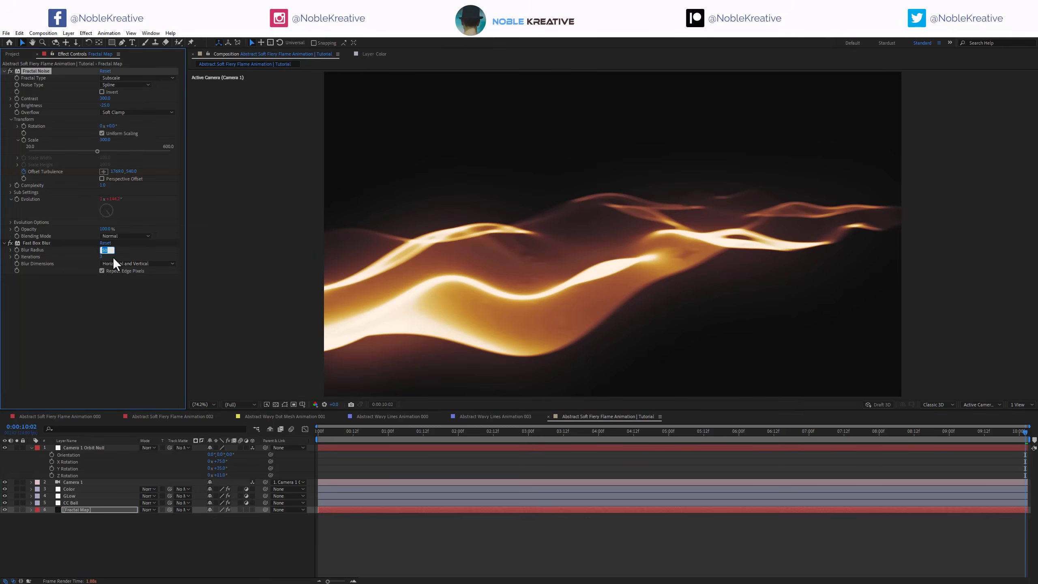
key(Return)
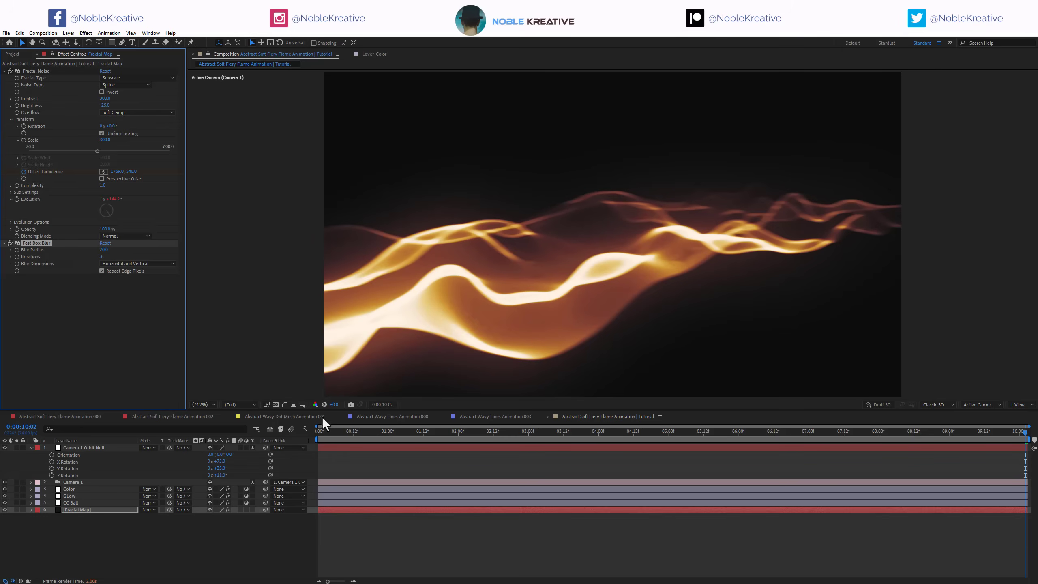
click(17, 510)
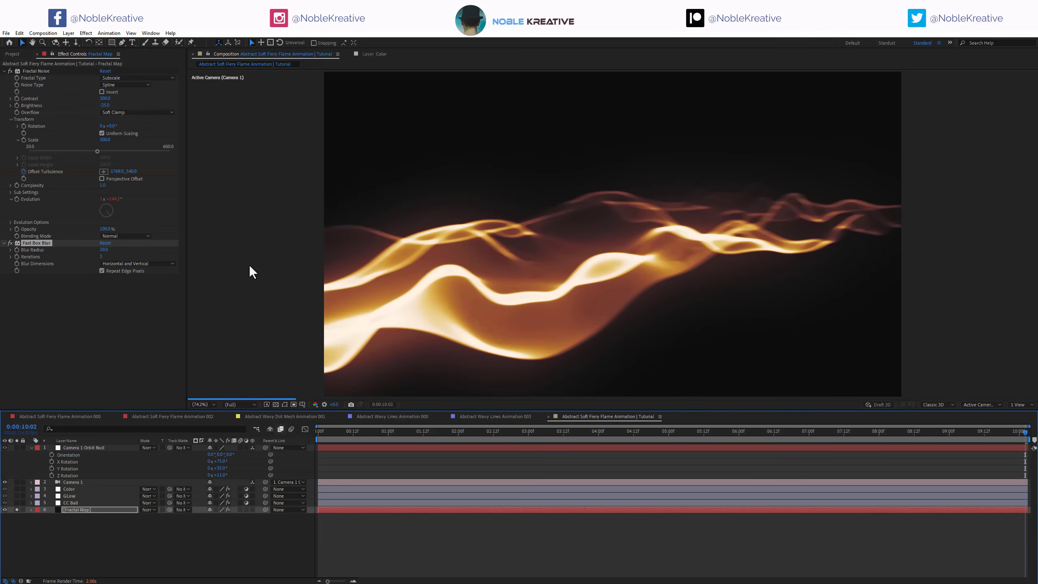
click(9, 249)
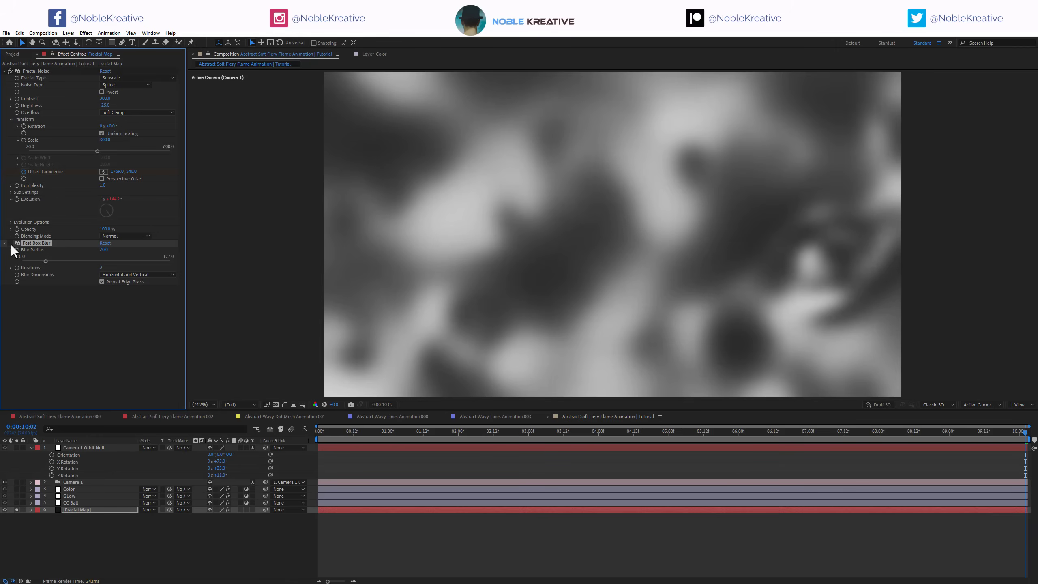
key(space)
key(space)
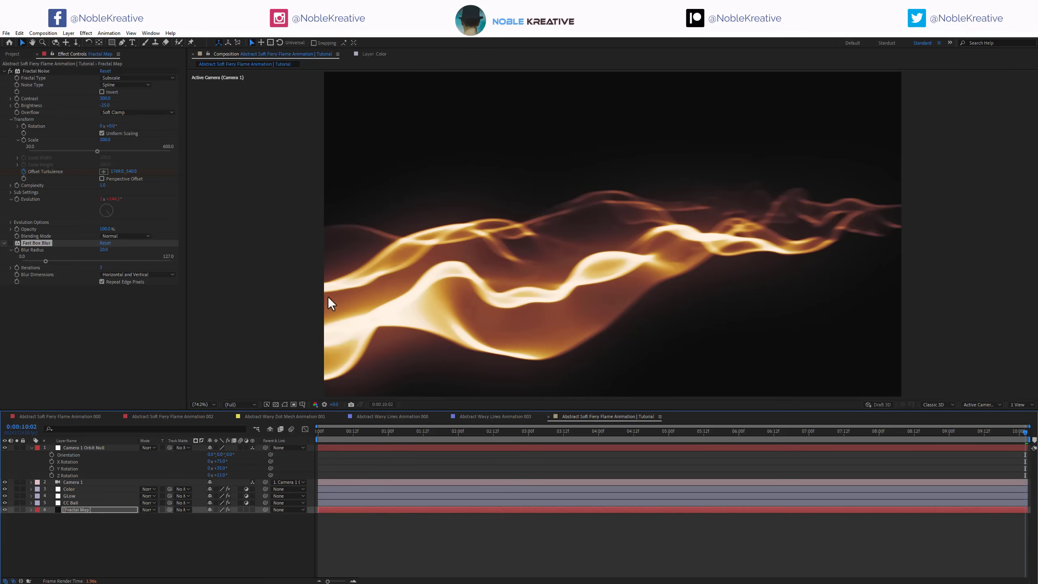
Try a higher Fractal Noise complexity, return it to 1, and restore Fast Box Blur with a radius of 50
click(127, 185)
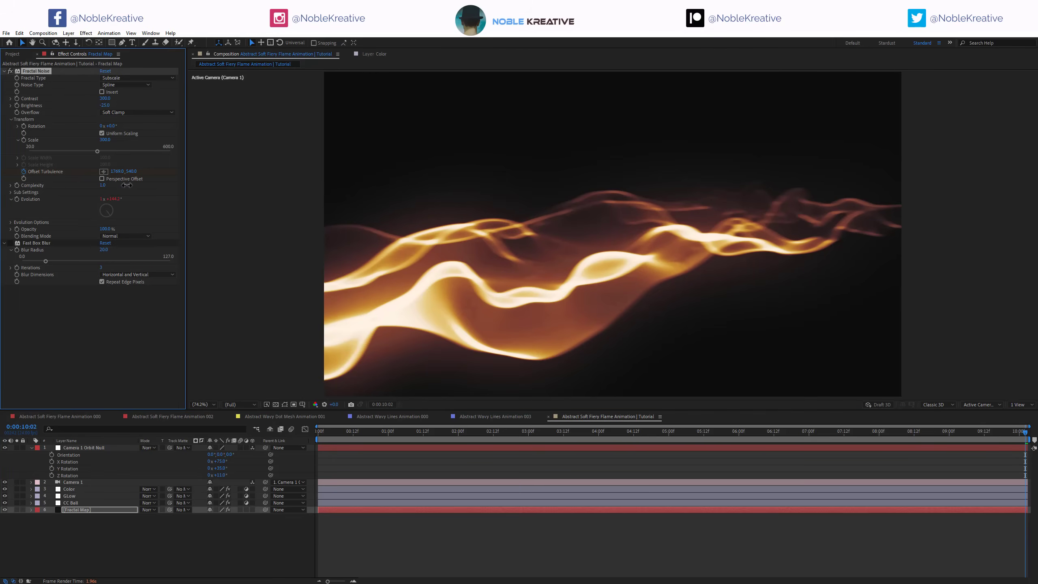
drag(136, 185, 179, 186)
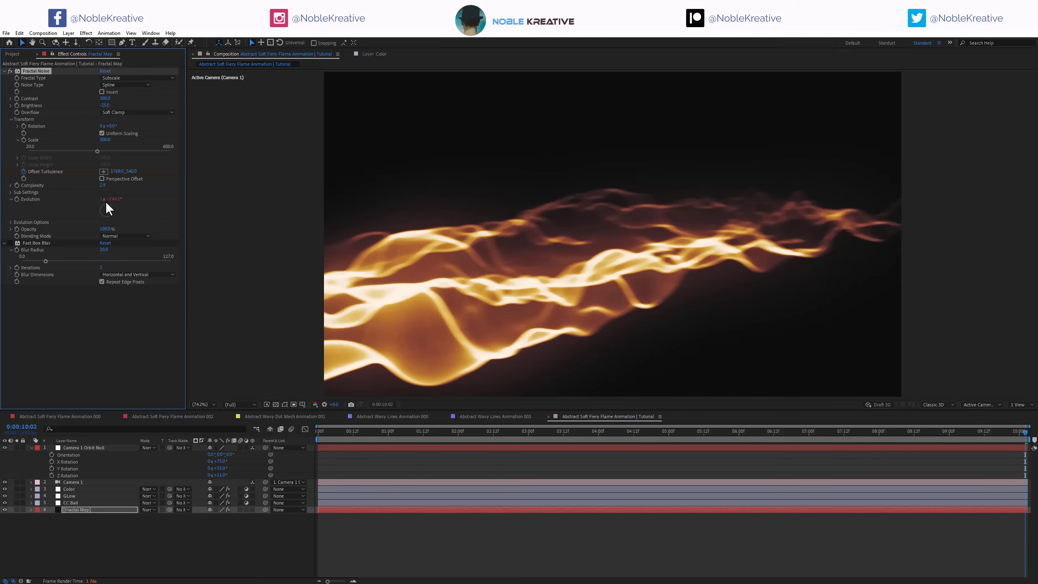
drag(102, 187, 3, 191)
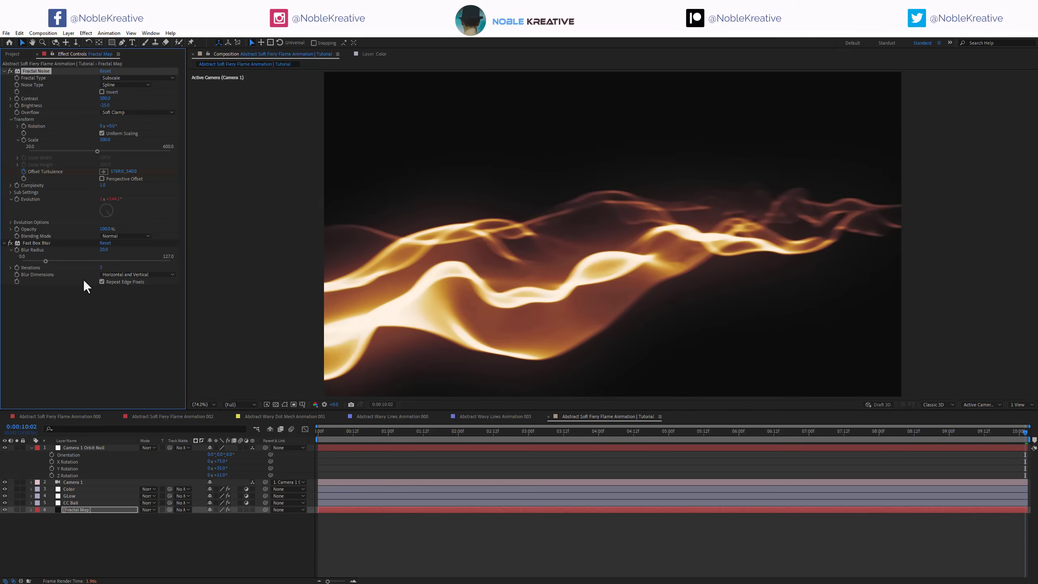
click(104, 250)
key(Return)
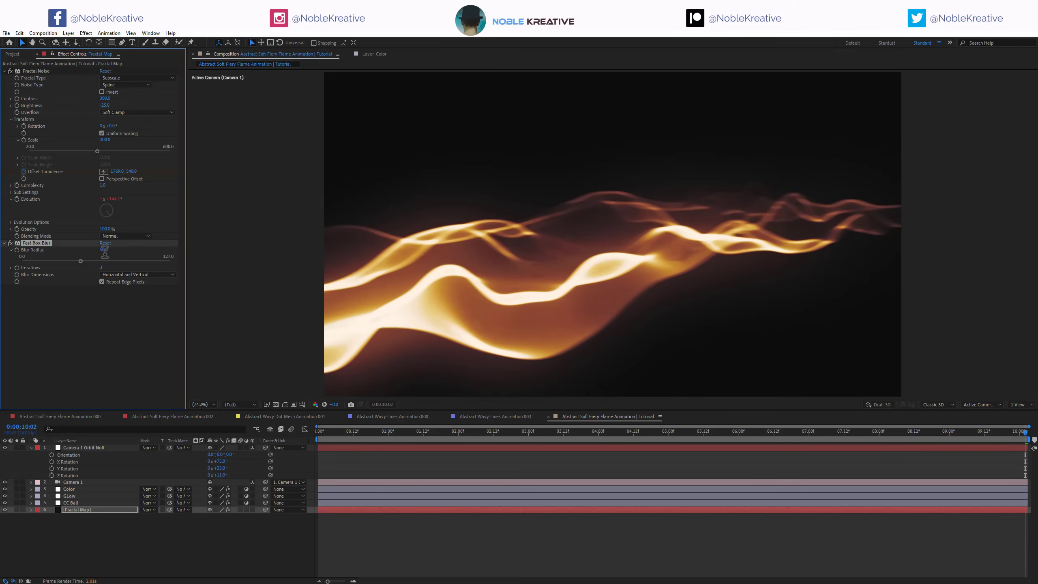
On the CC Ball layer, bend the RGB curve of the second Curves effect slightly lower
click(89, 503)
scroll(83, 313, down, 15)
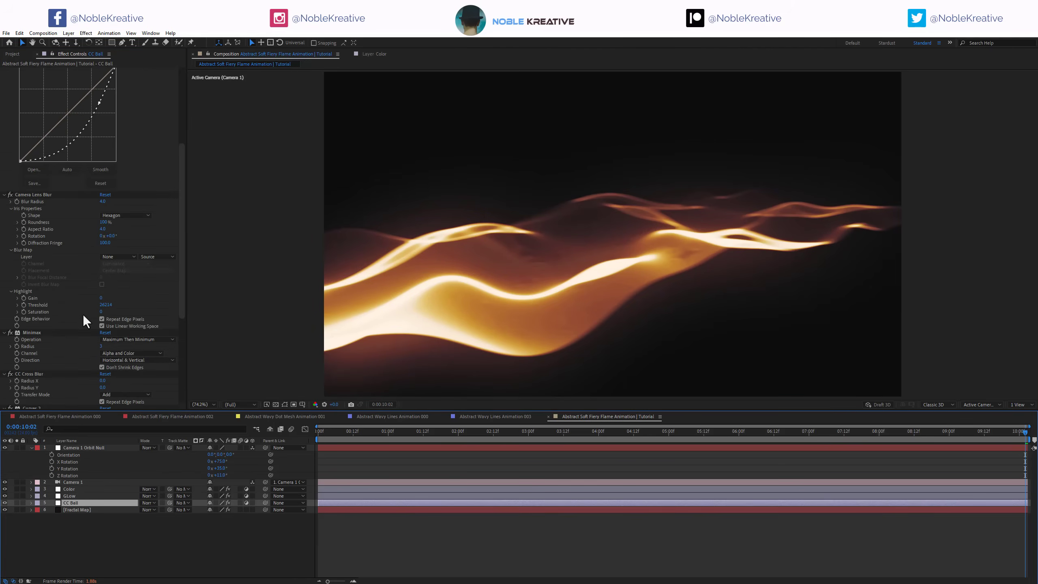
drag(36, 288, 54, 322)
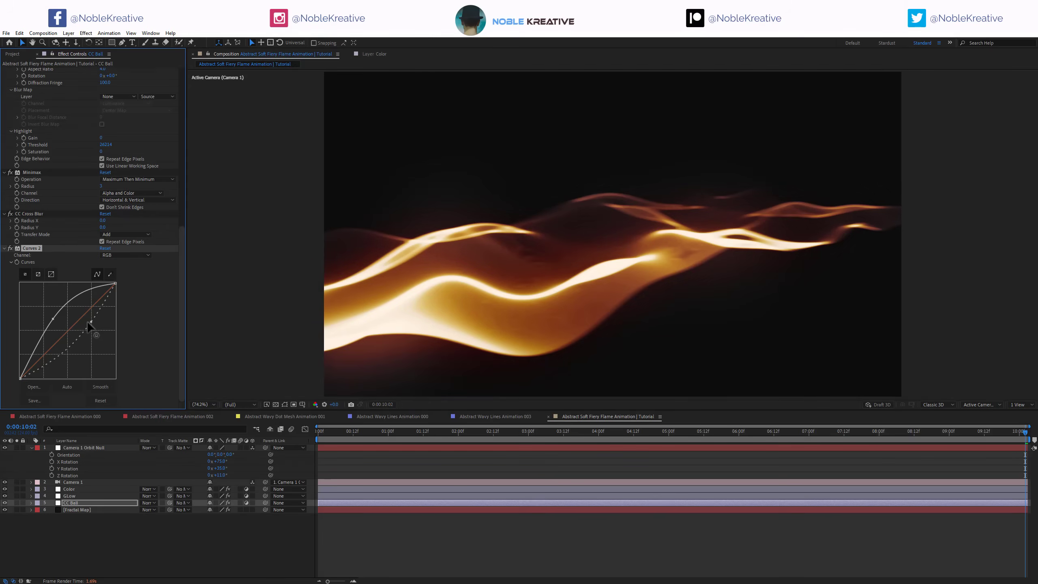
Add a Curves effect below Colorama on the Color layer and bend its RGB curve slightly downward
click(73, 498)
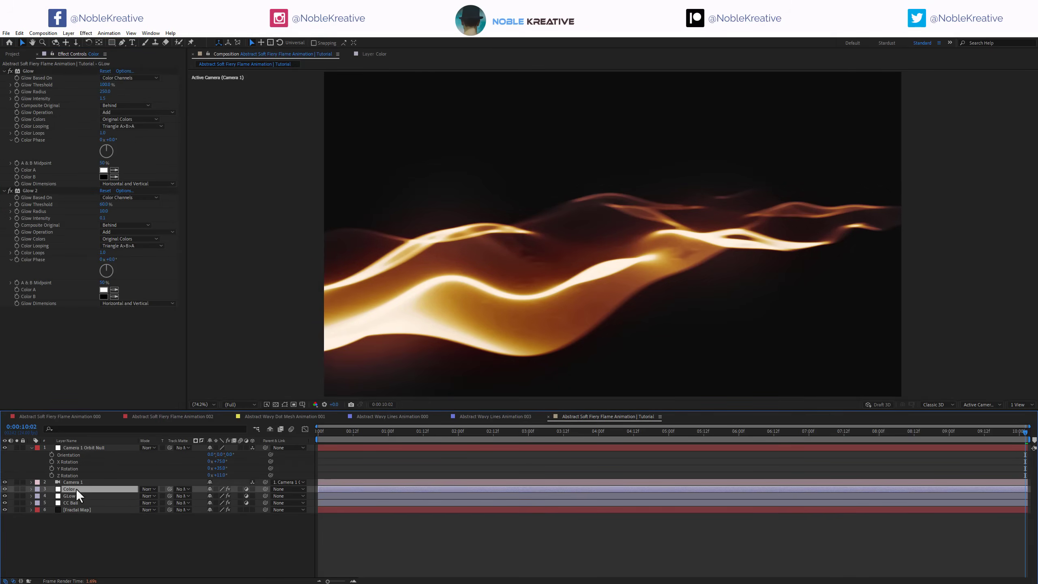
click(76, 489)
key(ctrl+space)
text(cur)
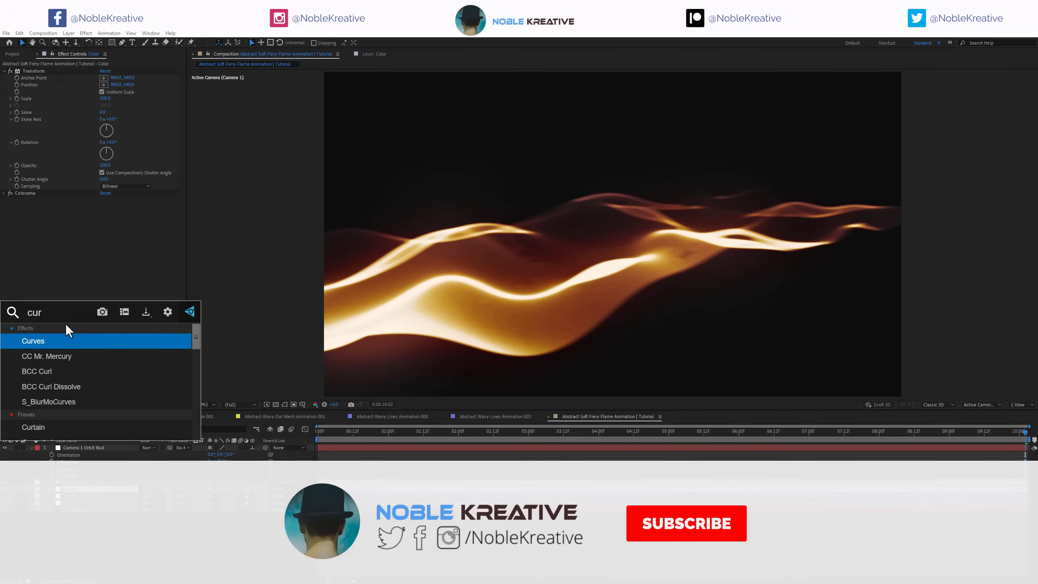
key(Return)
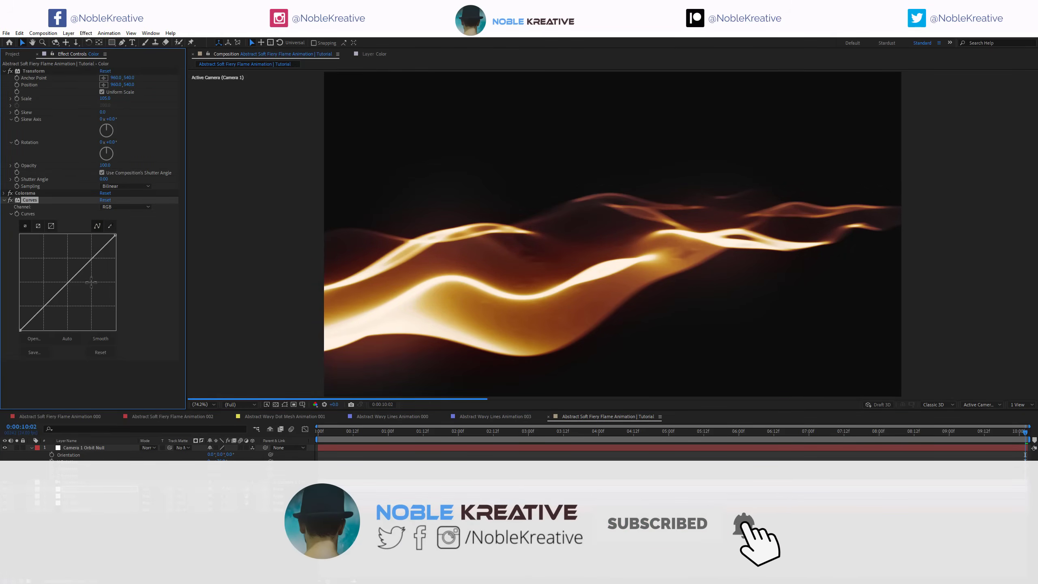
drag(85, 266, 89, 270)
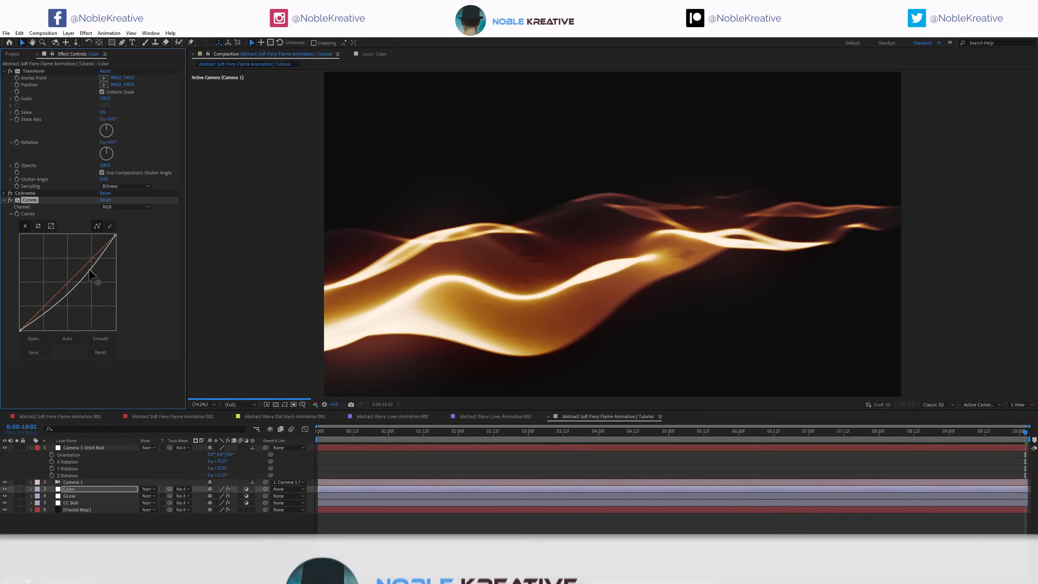
Bend the Alpha curve of the Color layer's Curves effect downward
click(112, 207)
click(120, 251)
drag(94, 257, 92, 275)
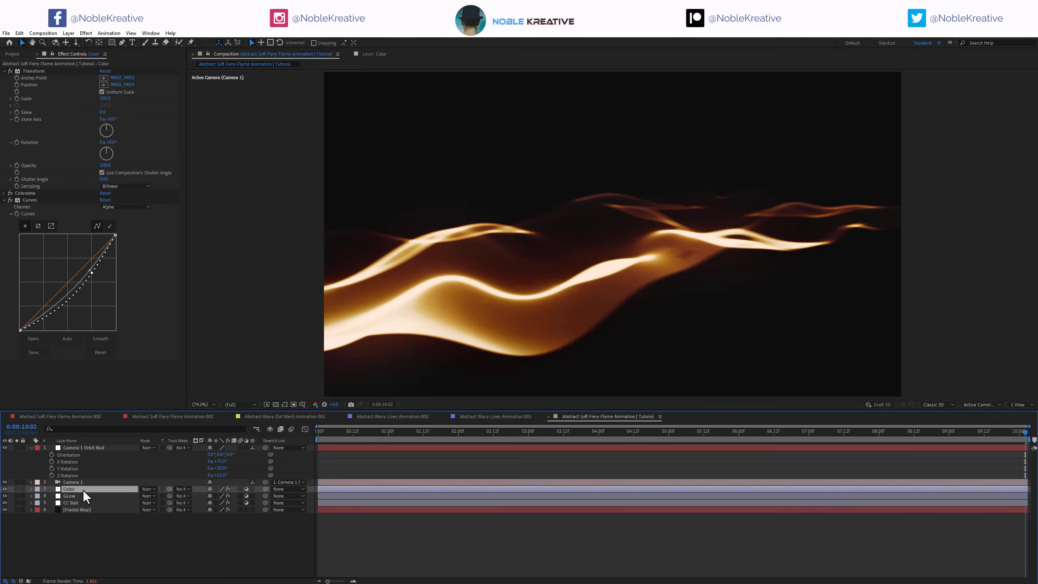
Create an adjustment layer named Looks directly above the Color layer
key(ctrl+alt+y)
key(Return)
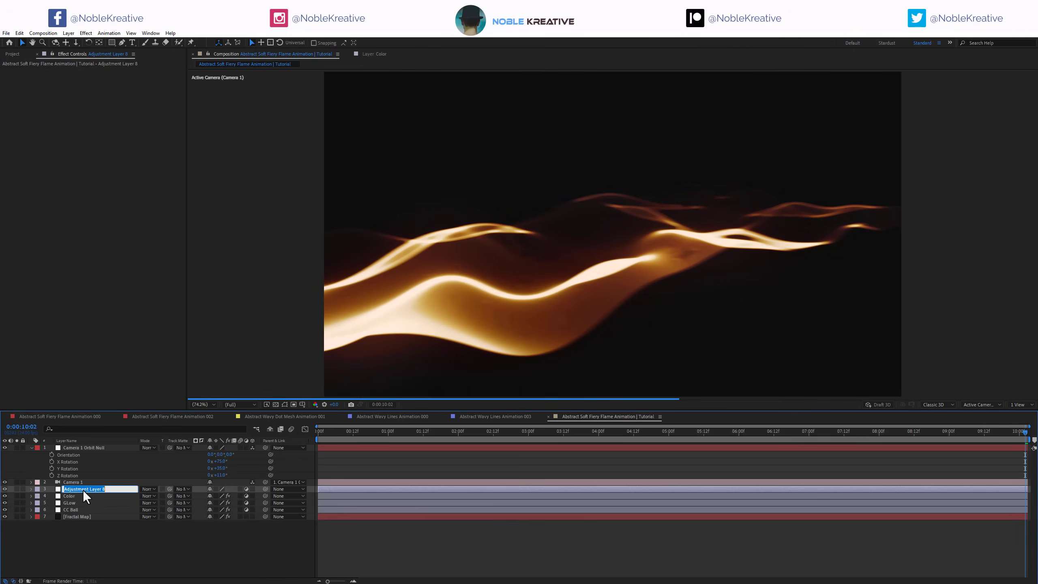
text(Looks)
key(Return)
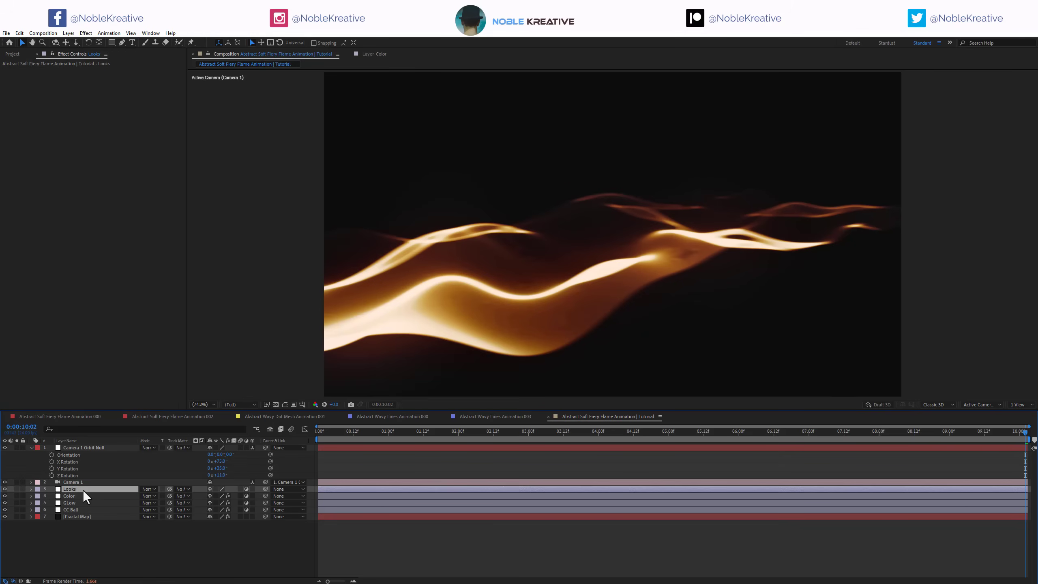
Apply Lumetri Color to the Looks layer and choose SL BLUE INTENSE as its creative look
key(ctrl+space)
text(lum)
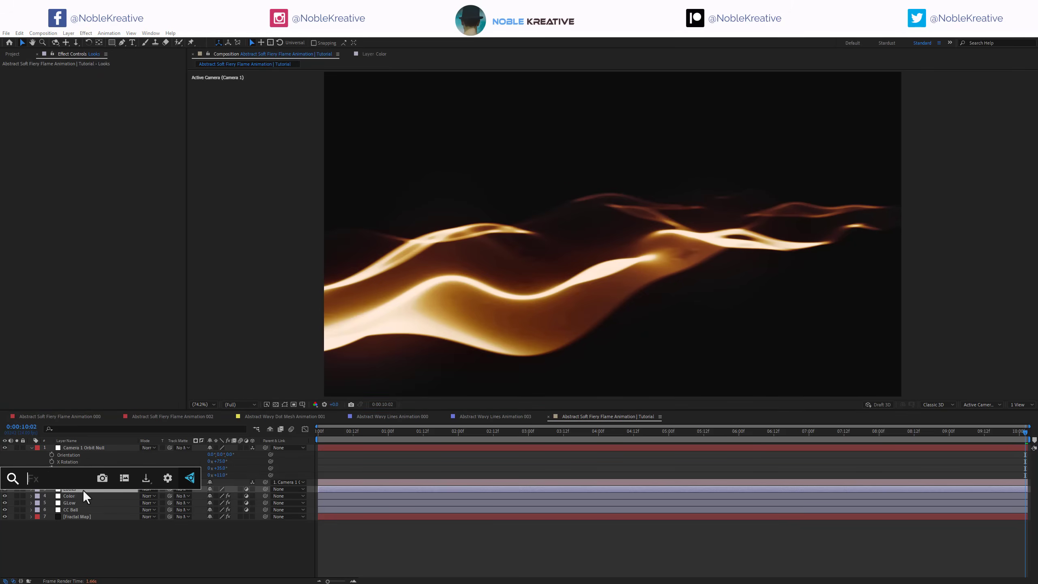
click(83, 493)
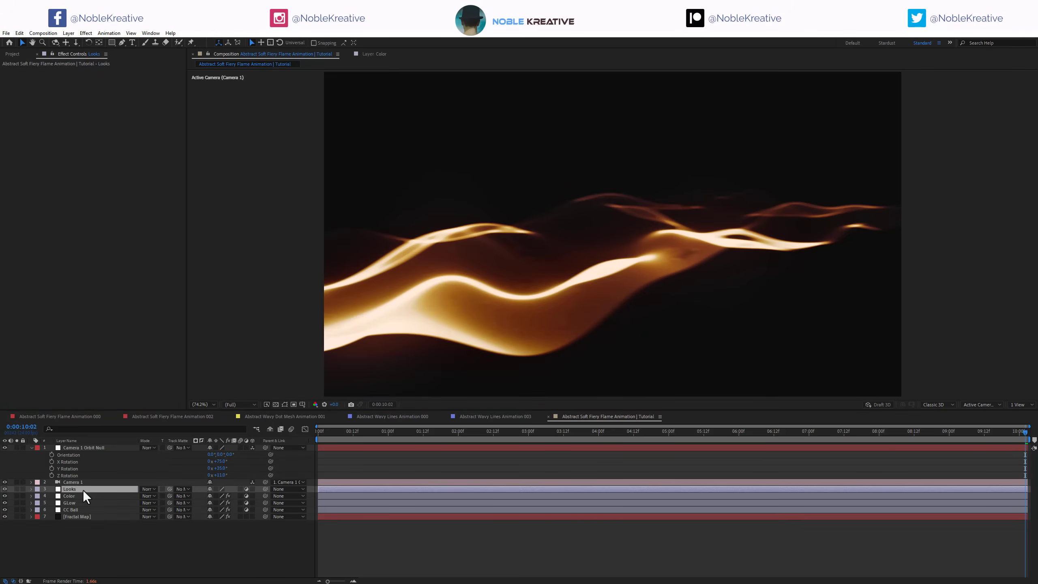
click(11, 85)
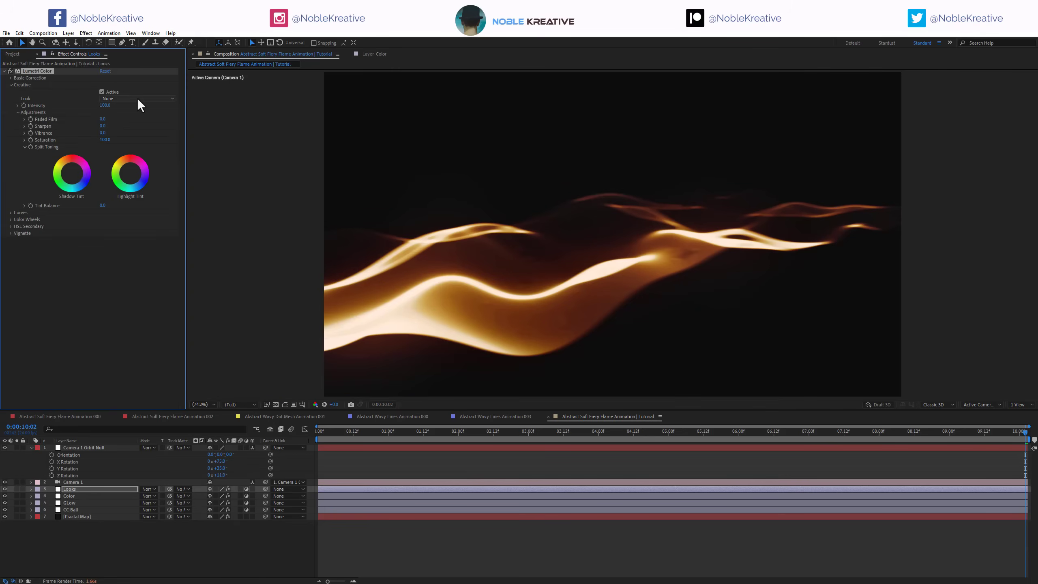
click(137, 98)
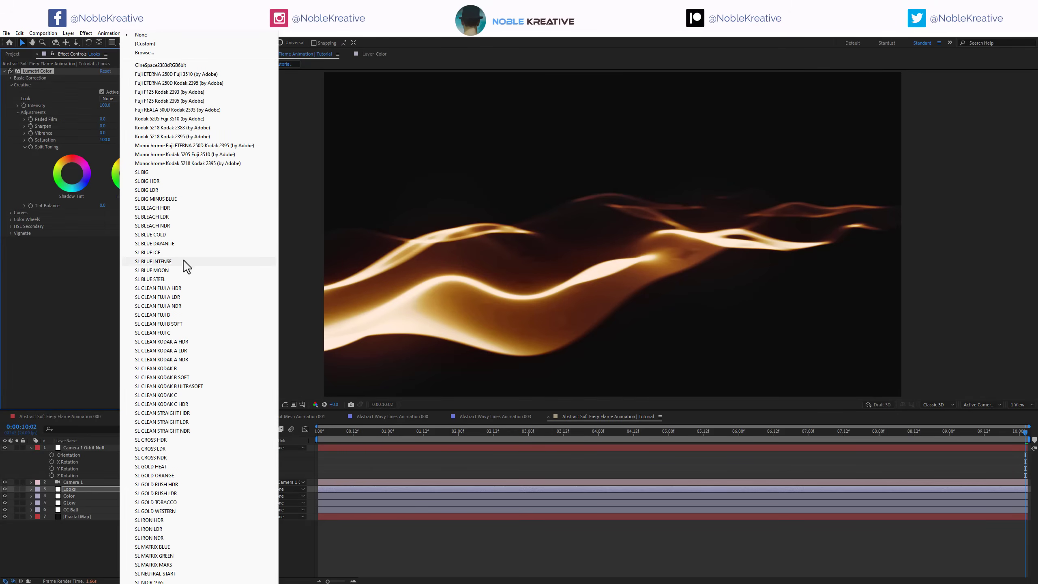
click(169, 262)
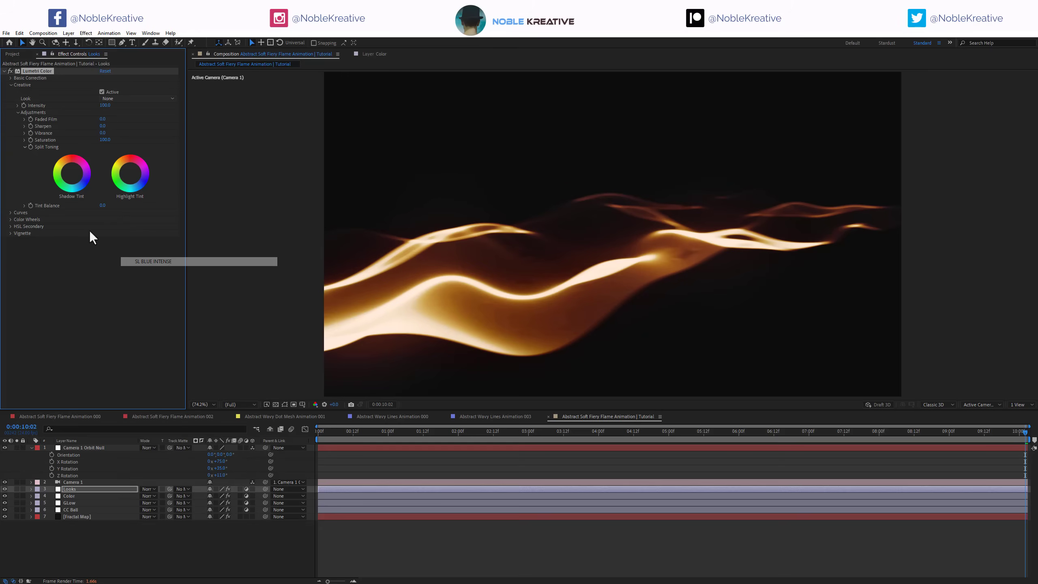
Set the creative saturation of the Looks layer's Lumetri Color effect to 90
click(106, 140)
text(80)
key(Return)
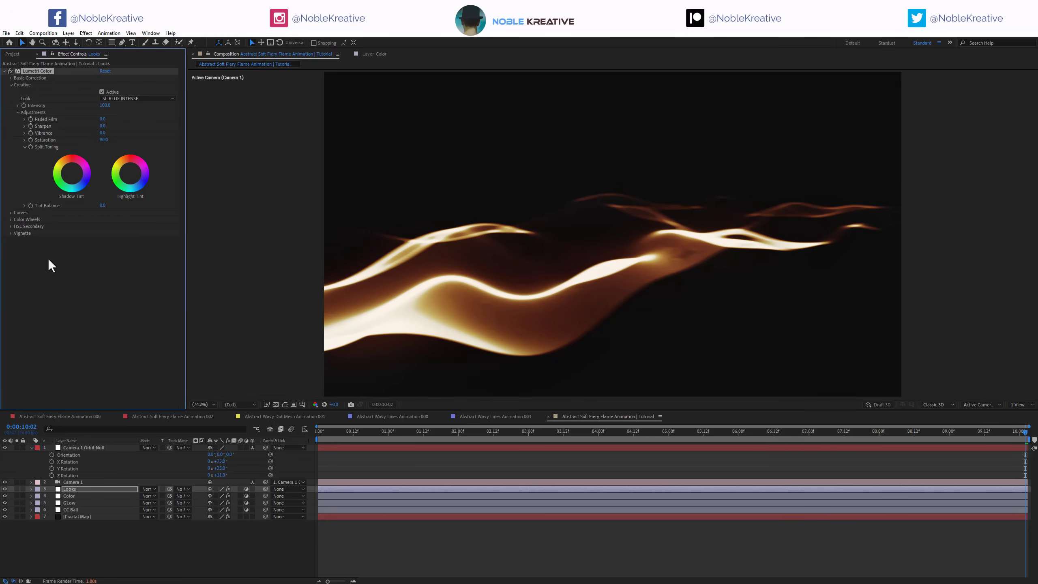
Add a Sharpen effect below Lumetri Color on the Looks layer and set its sharpen amount to 10
key(ctrl+space)
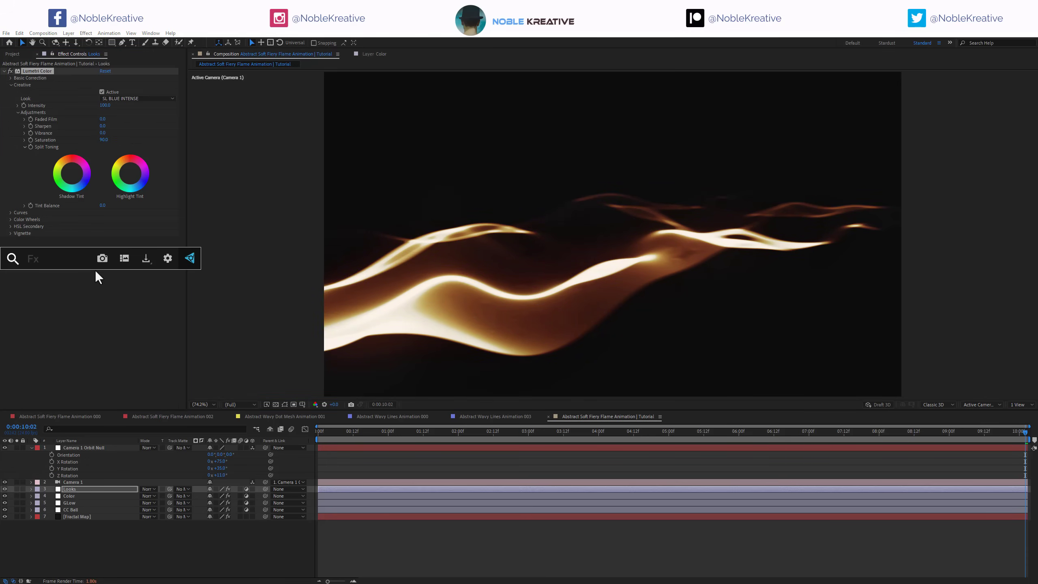
text(sha)
key(Down)
key(Down)
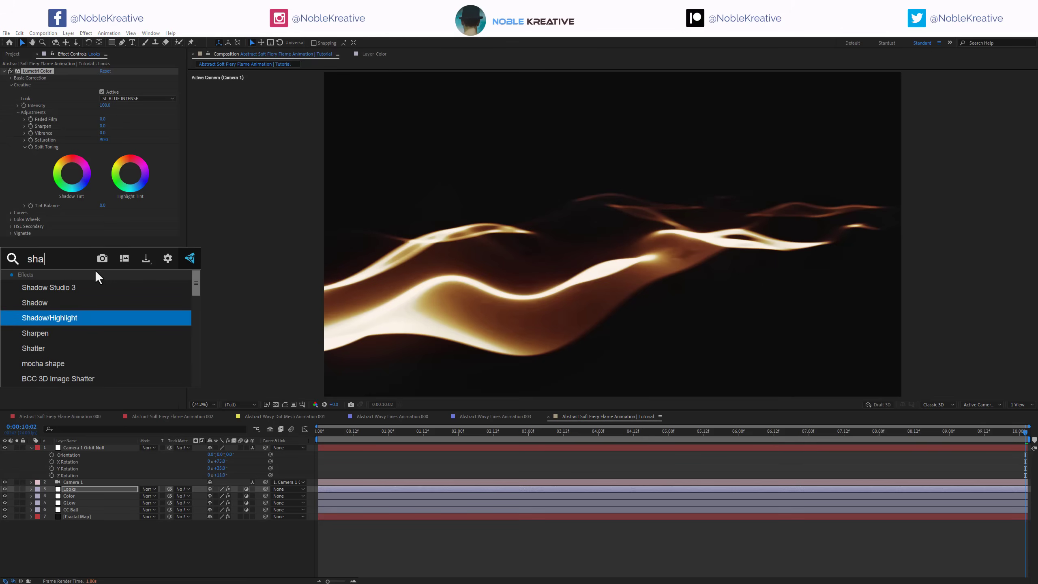
key(Down)
key(Return)
drag(102, 254, 106, 251)
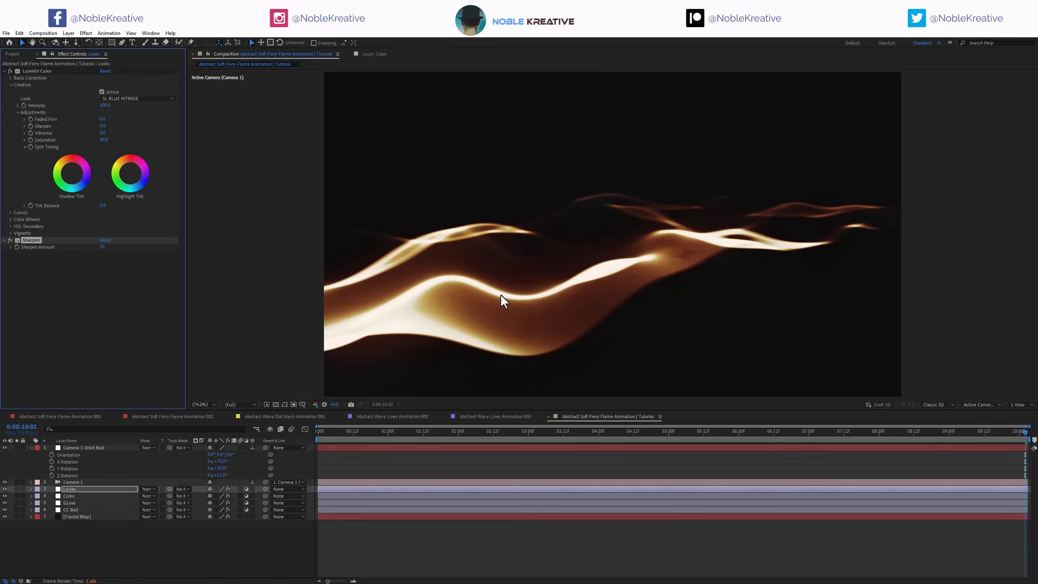
Add a Noise effect to the Looks layer with 5% noise and turn off color noise
key(ctrl+space)
text(noi)
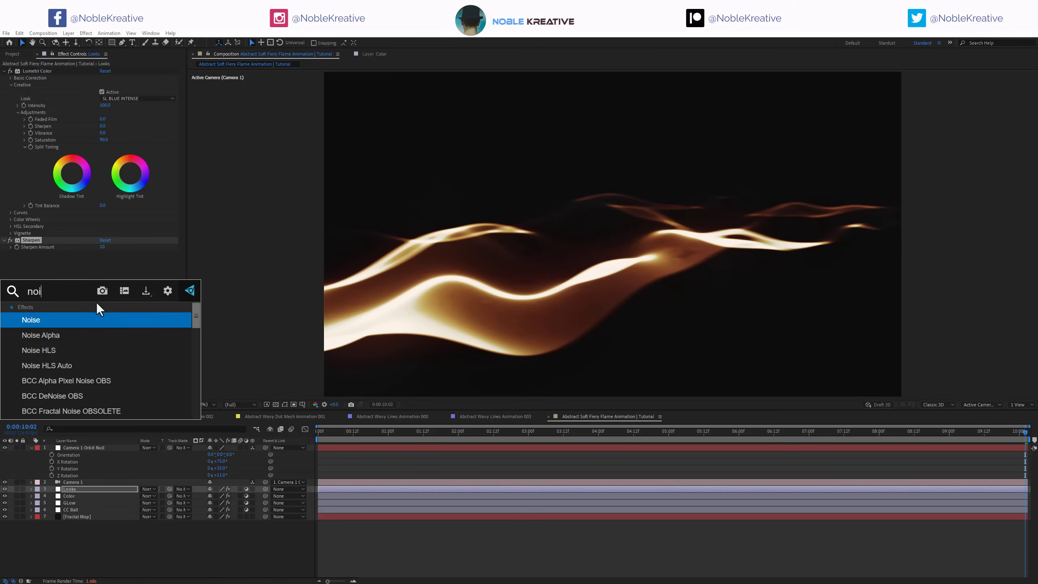
key(Return)
click(103, 260)
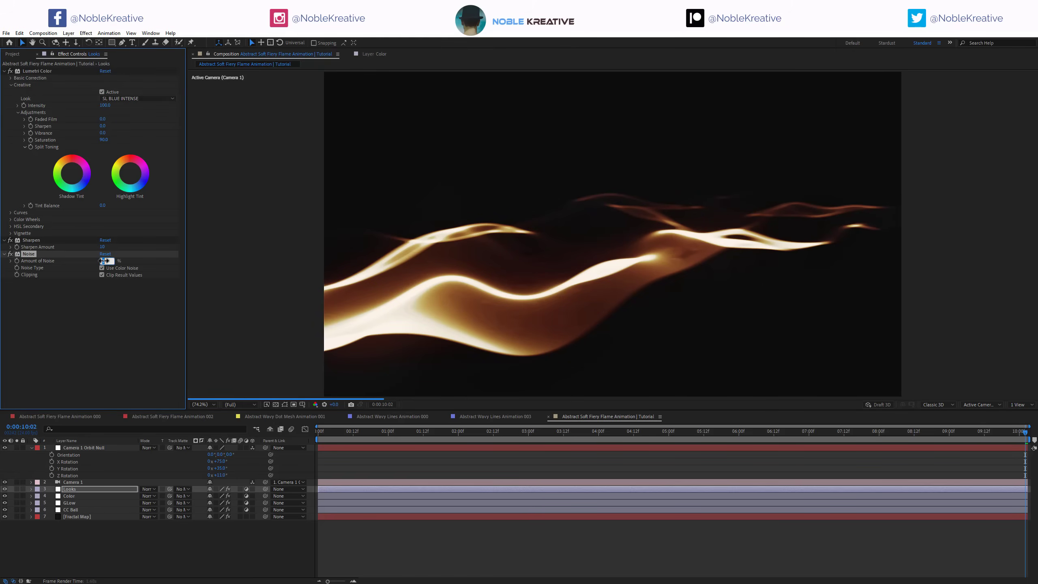
text(5)
key(Return)
click(120, 269)
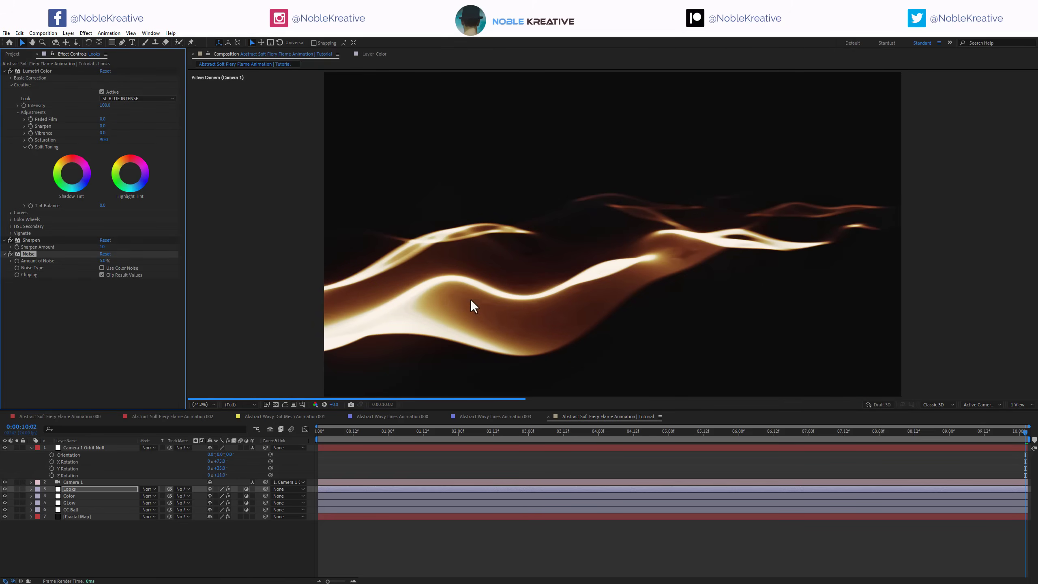
Check the finished flame motion at several times in the tutorial composition and preview the animation
click(456, 431)
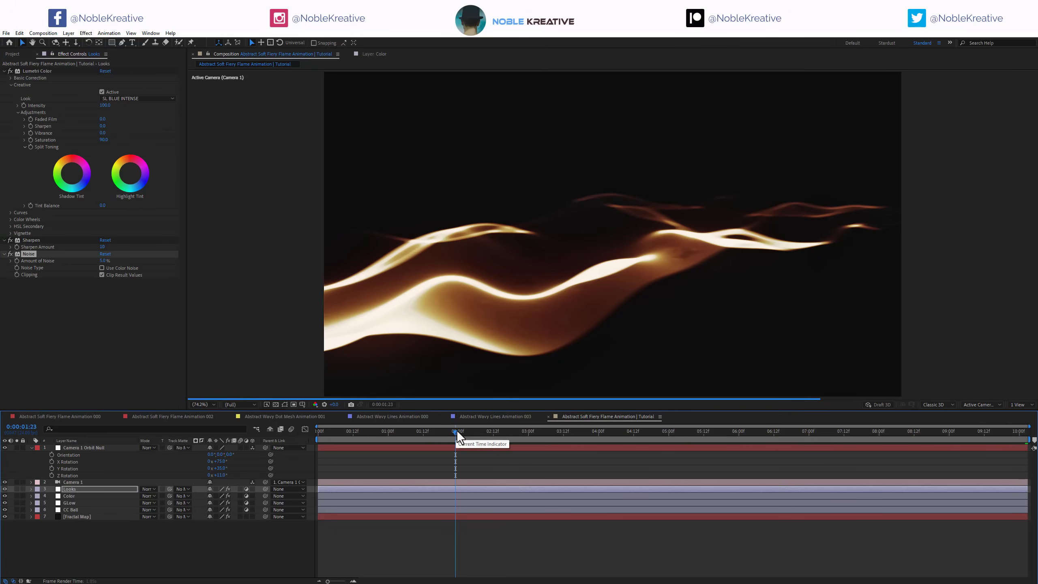
drag(457, 432, 497, 432)
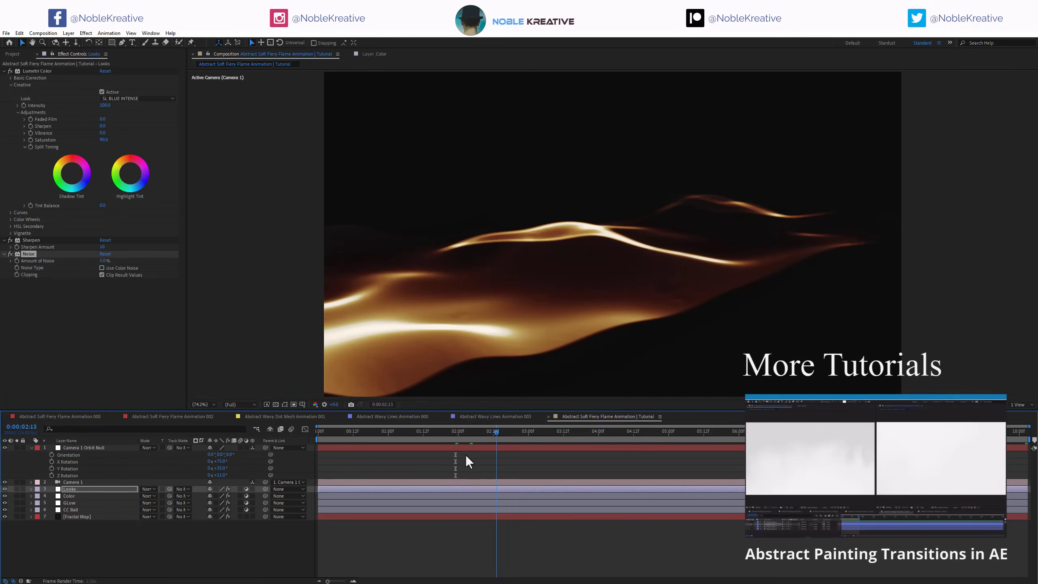
key(space)
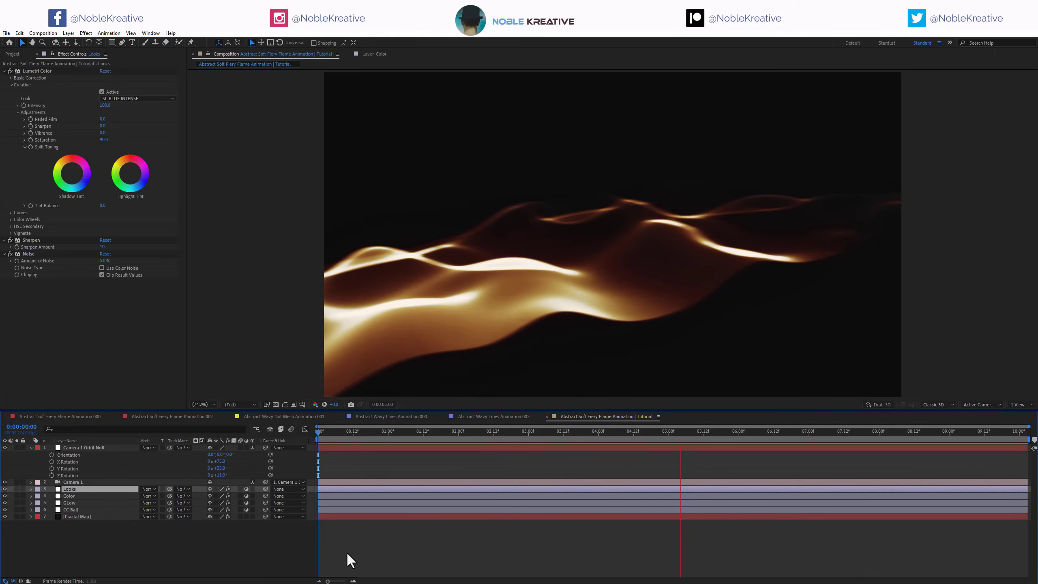
Open the Abstract Soft Fiery Flame Animation 000 composition in Essential Graphics and widen its control area
click(61, 417)
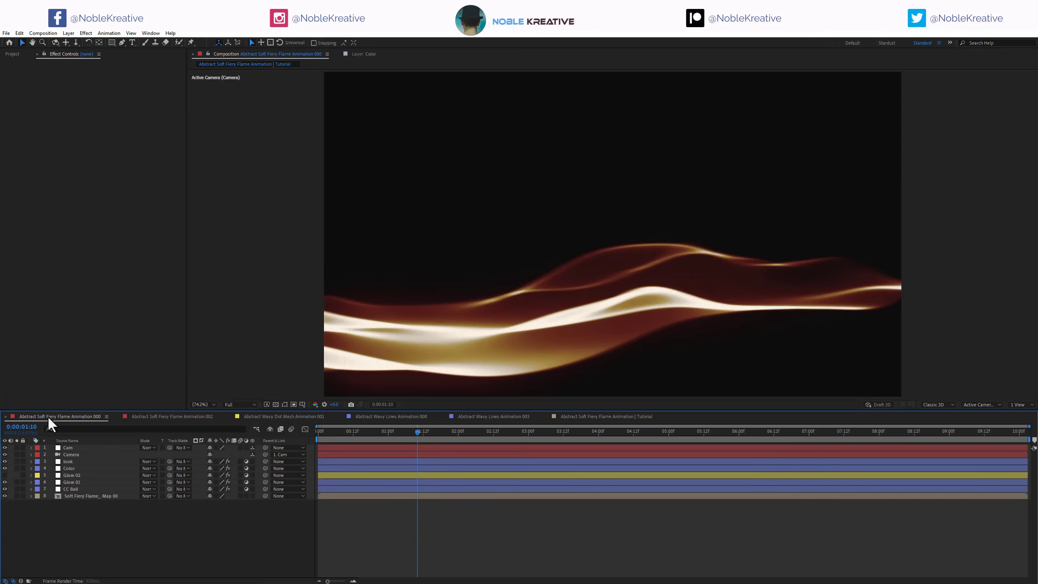
right_click(153, 530)
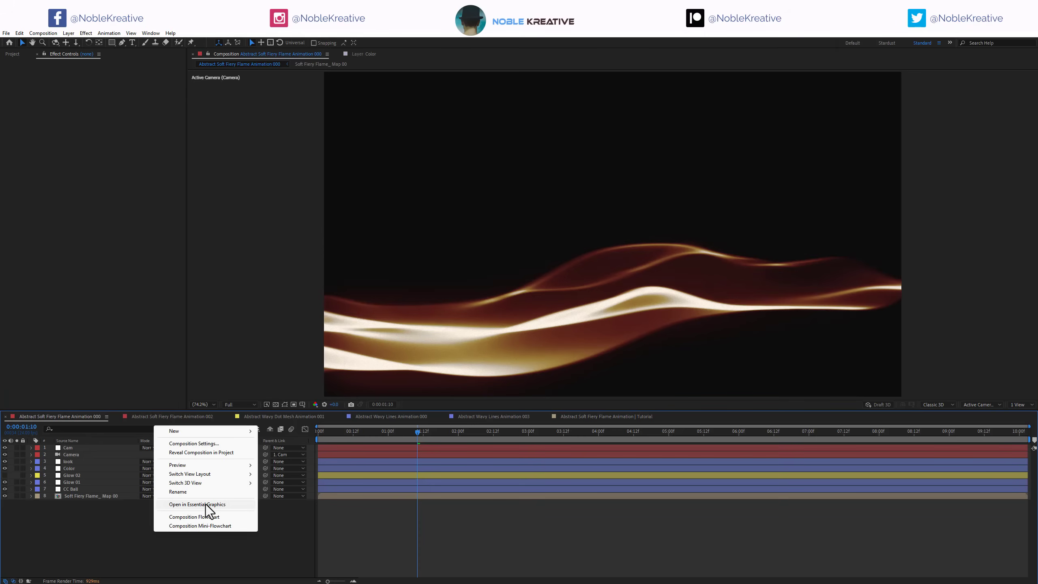
click(221, 506)
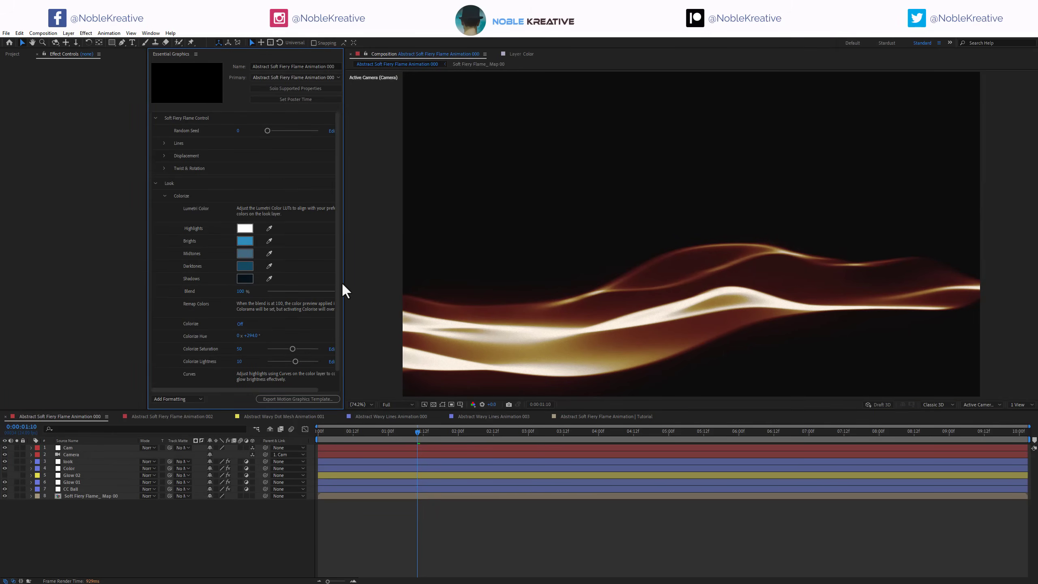
drag(343, 289, 382, 287)
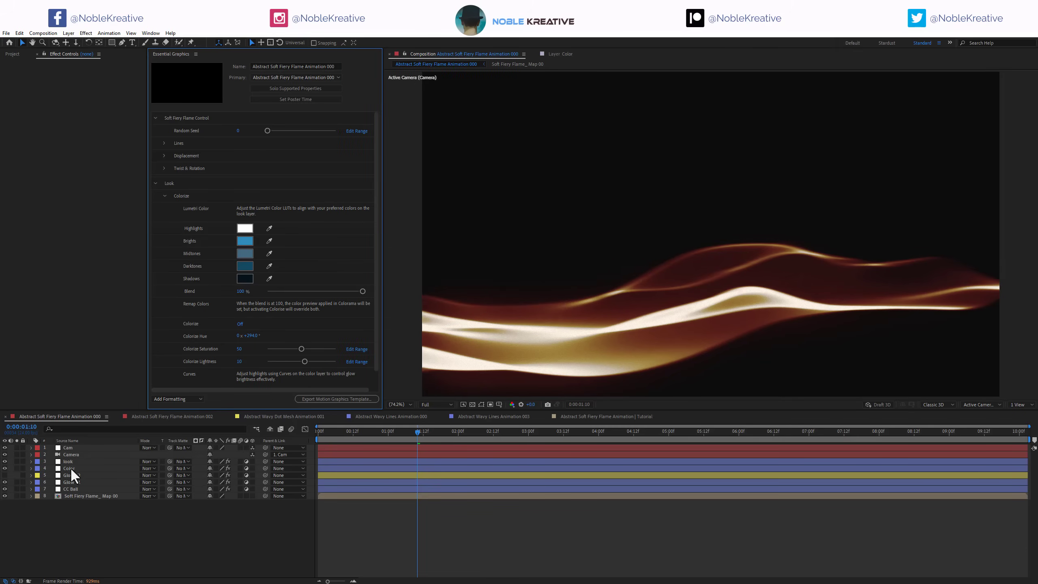
Try the template's Blend at 0% and examine the coloring effects on the Color layer
drag(363, 291, 244, 290)
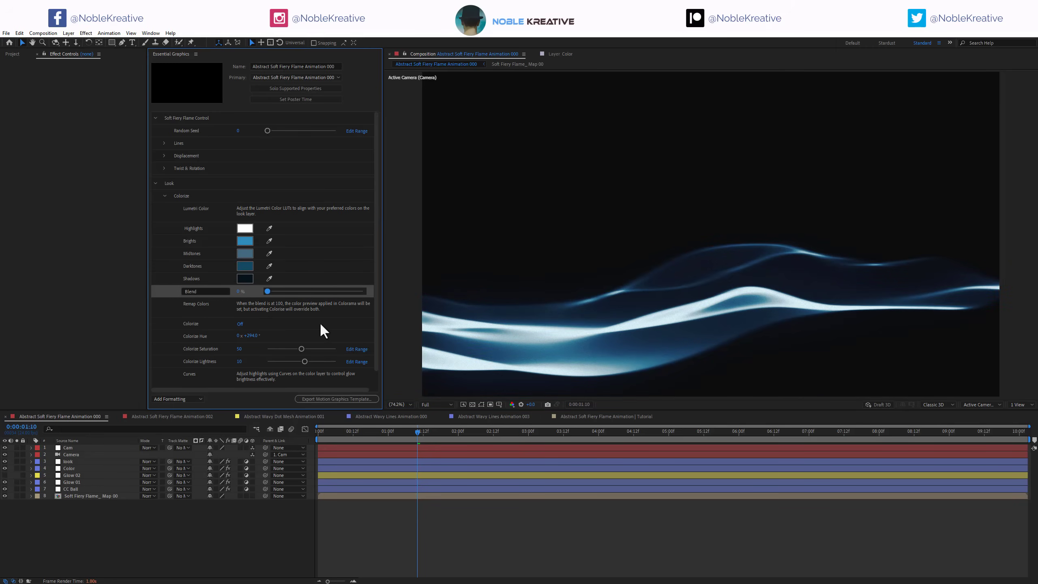
click(73, 482)
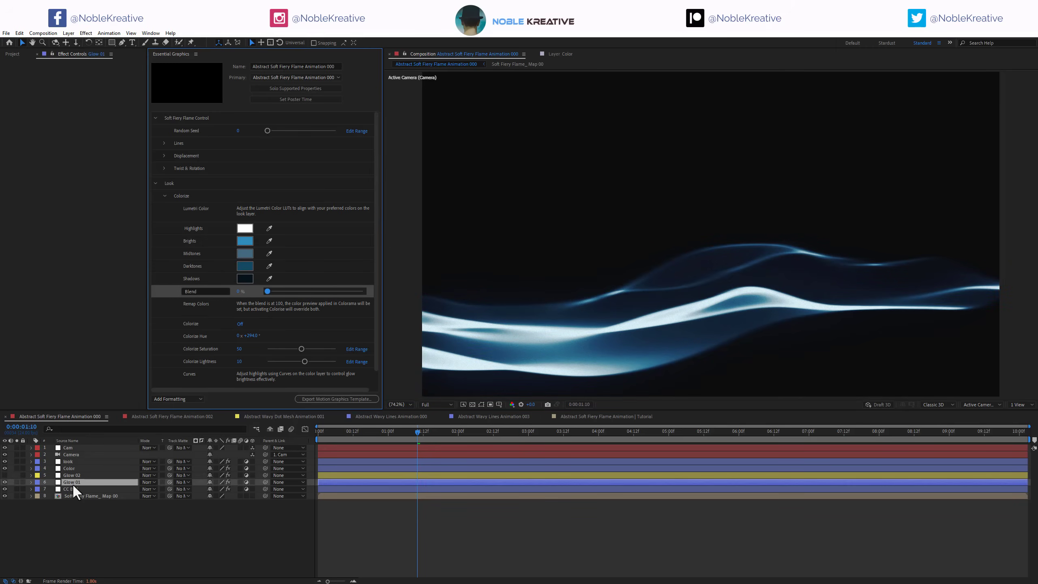
click(73, 468)
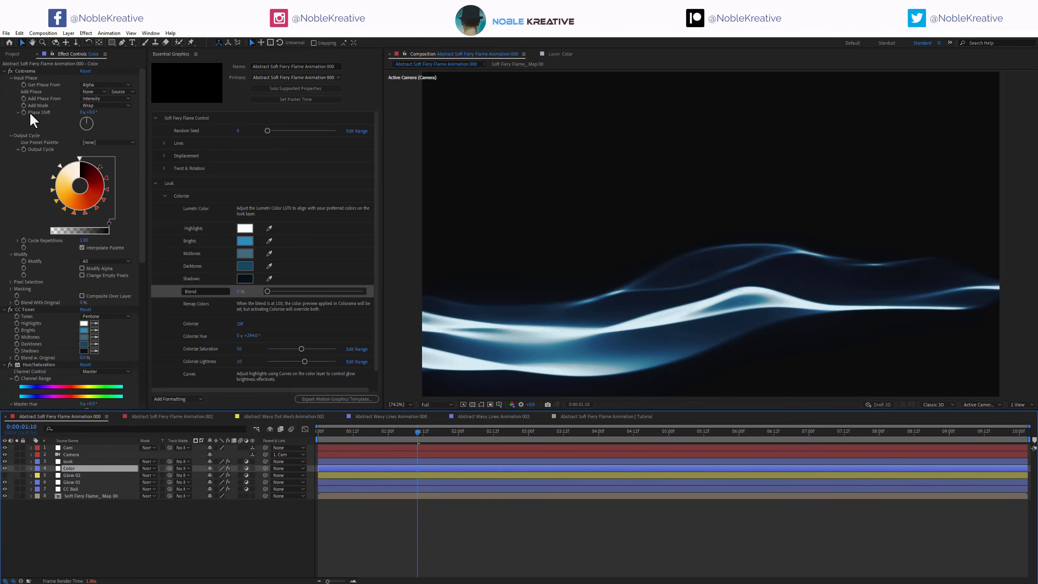
scroll(41, 188, down, 8)
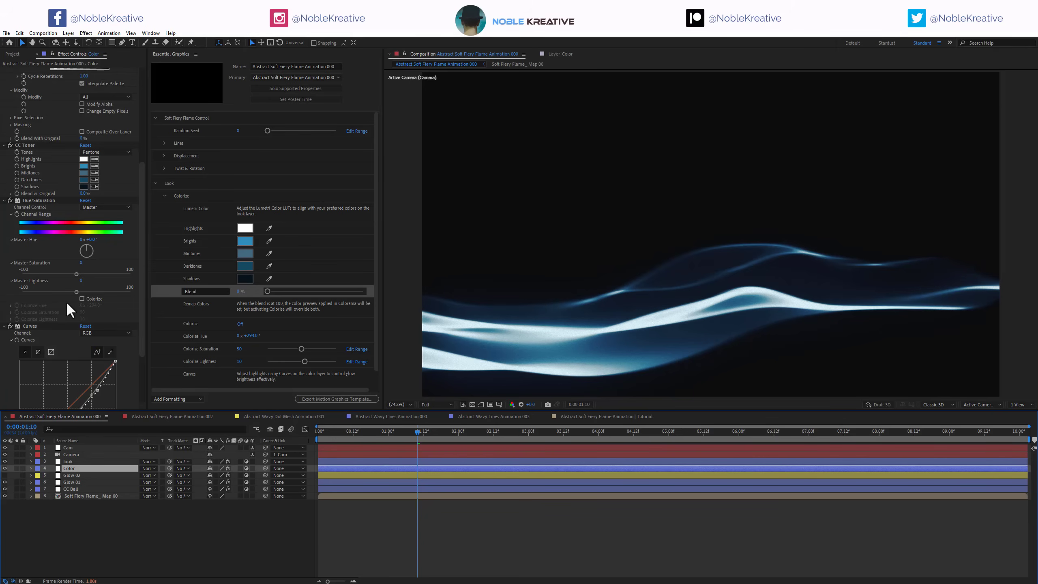
Try Colorize with a hue of 1x+96°, turn it off again, and restore Blend to 100%
click(240, 324)
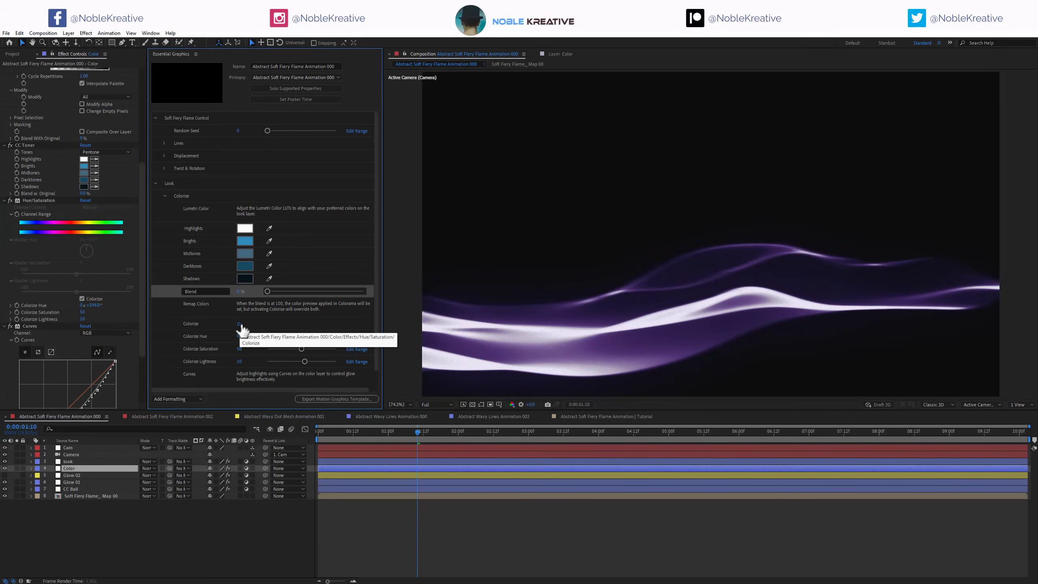
drag(253, 337, 328, 339)
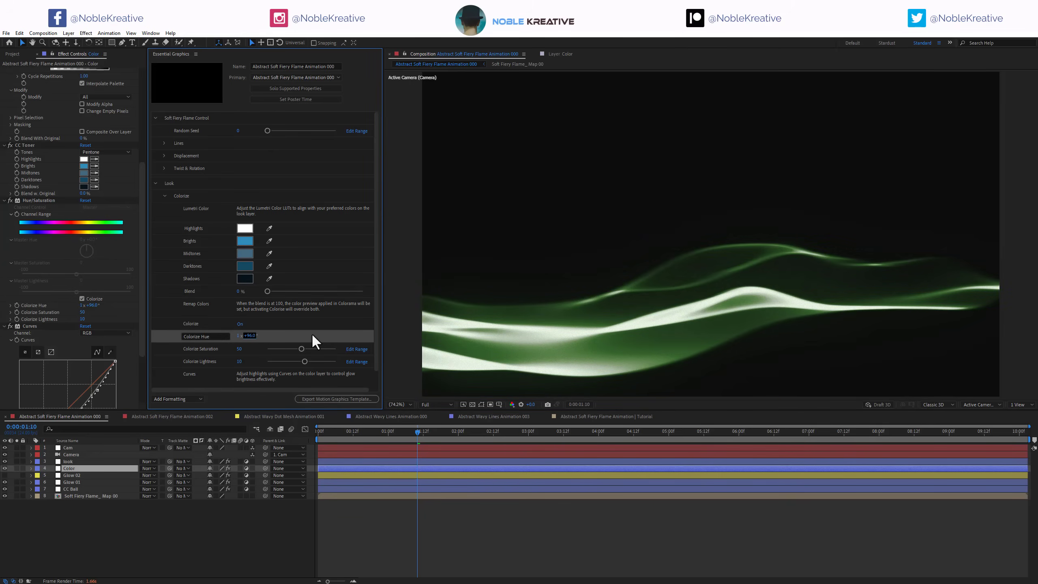
click(240, 324)
drag(266, 292, 367, 289)
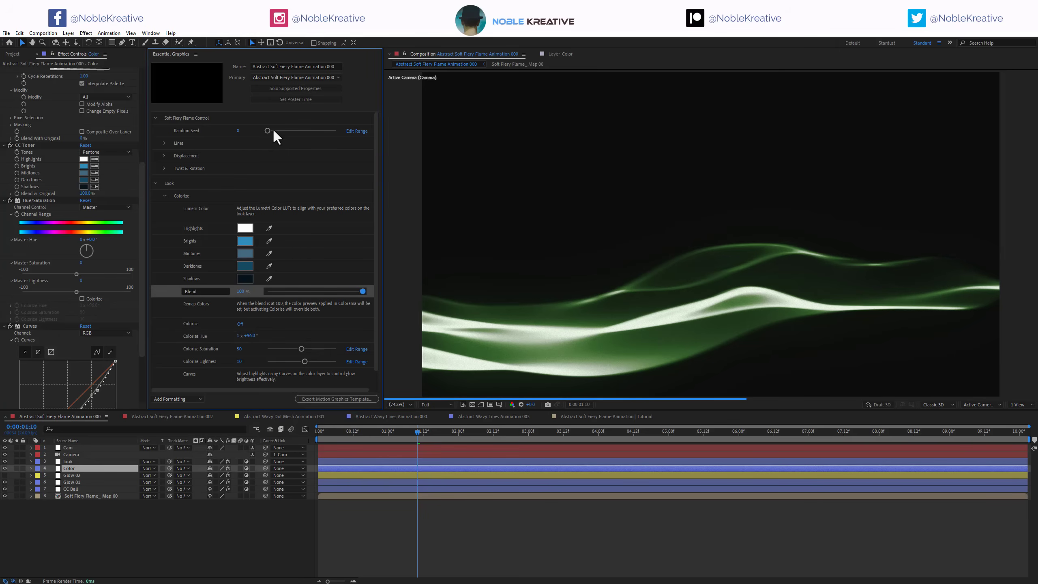
Try several Random Seed values for the flame shape, ending at about 240
click(296, 130)
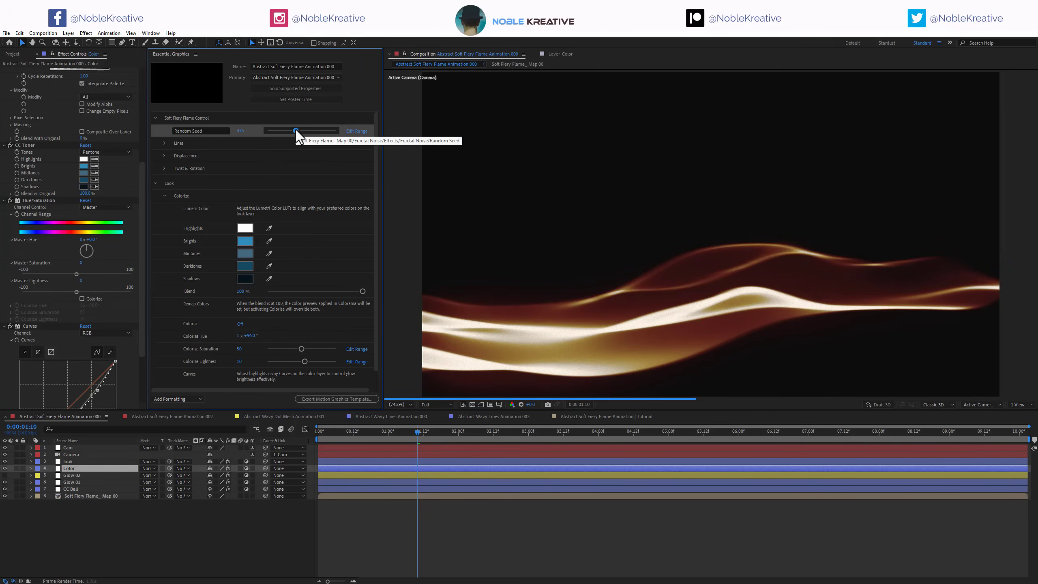
drag(296, 130, 306, 130)
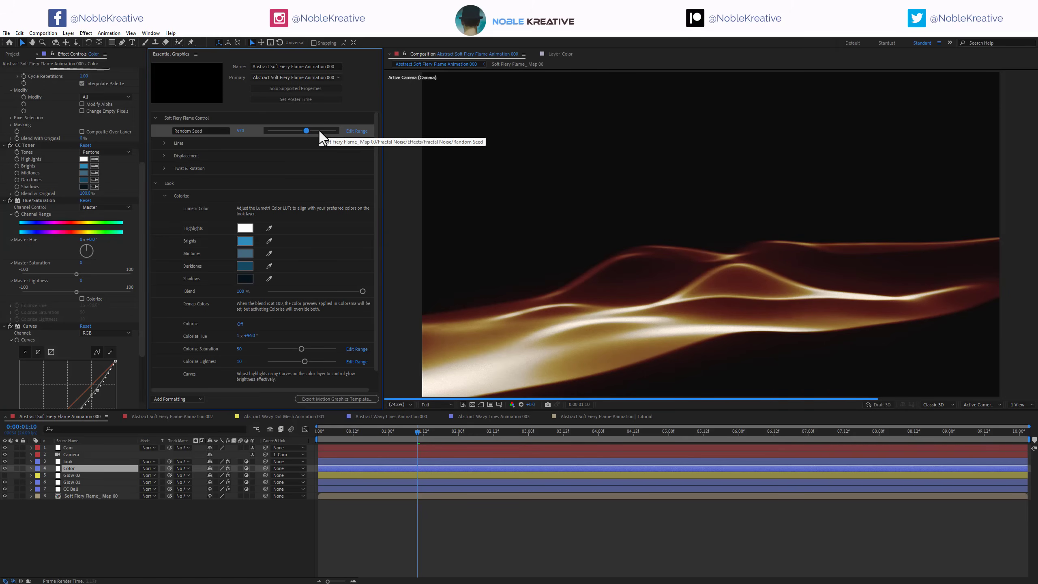
click(285, 130)
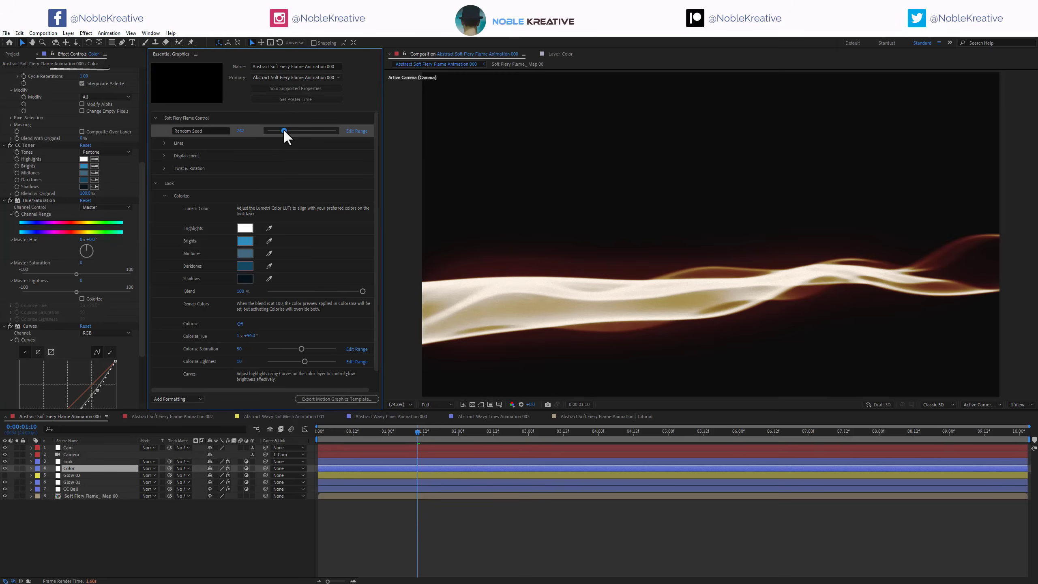
Toggle the transparency grid to check the flame's alpha background, ending with the grid off
click(472, 405)
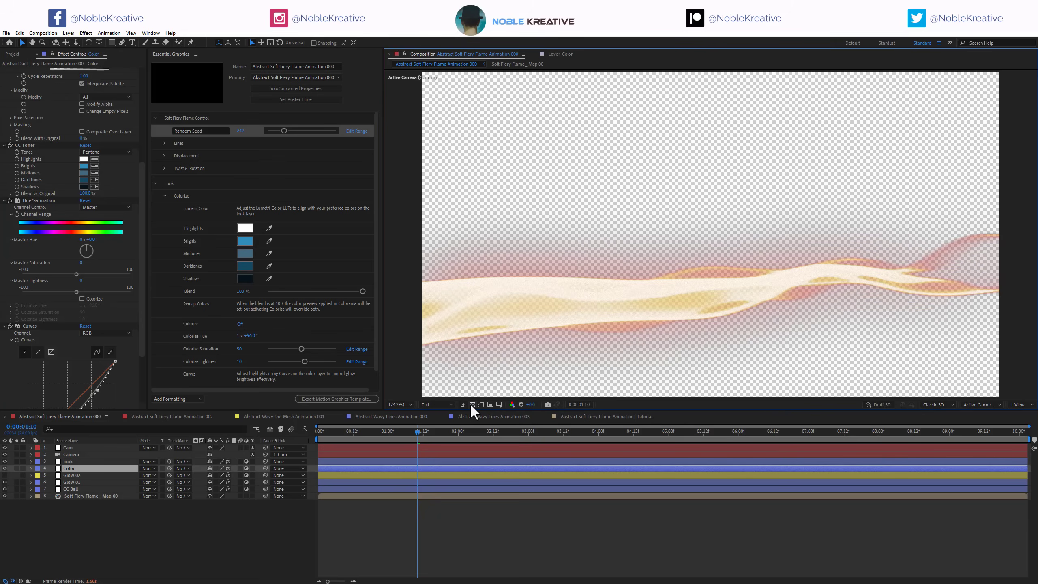
click(470, 402)
click(471, 402)
click(470, 402)
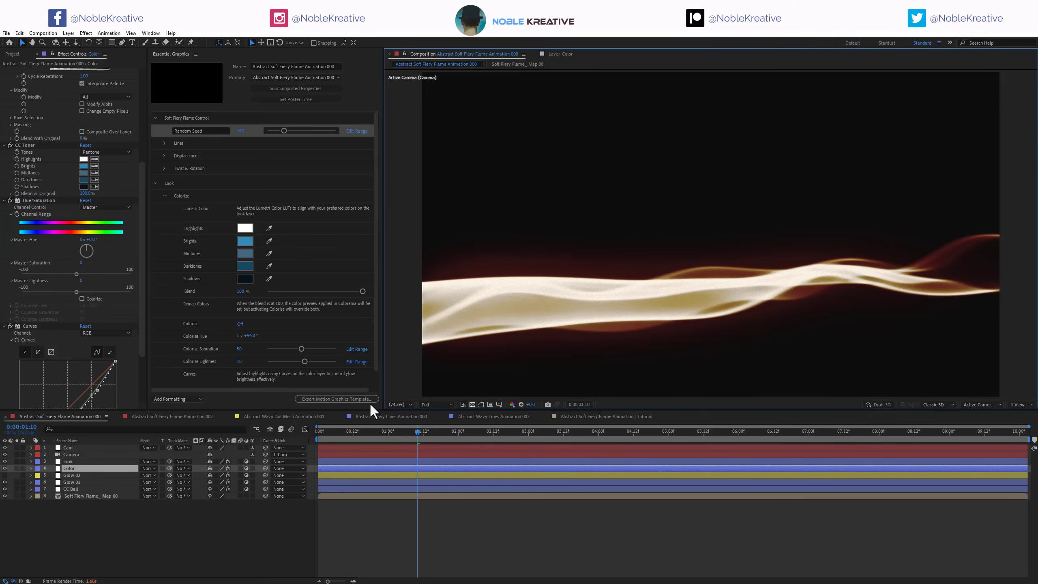
Switch to the Abstract Soft Fiery Flame Animation 002 composition and examine its motion at different times, ending at 0:00:03:06
click(166, 416)
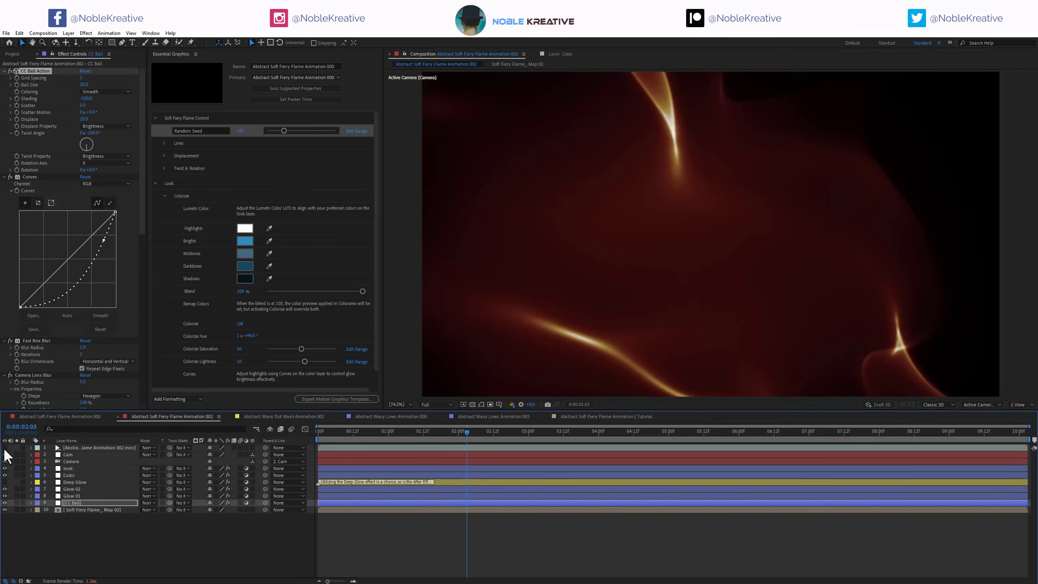
drag(490, 432, 914, 425)
drag(736, 433, 517, 429)
click(547, 431)
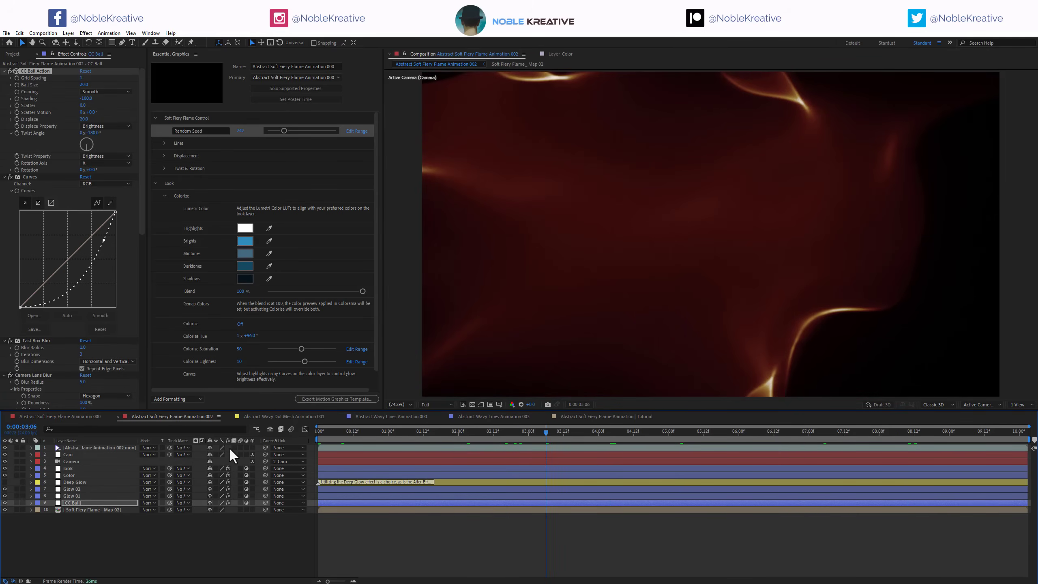
Load the Abstract Soft Fiery Flame Animation 002 composition into Essential Graphics and select its CC Ball layer
right_click(155, 560)
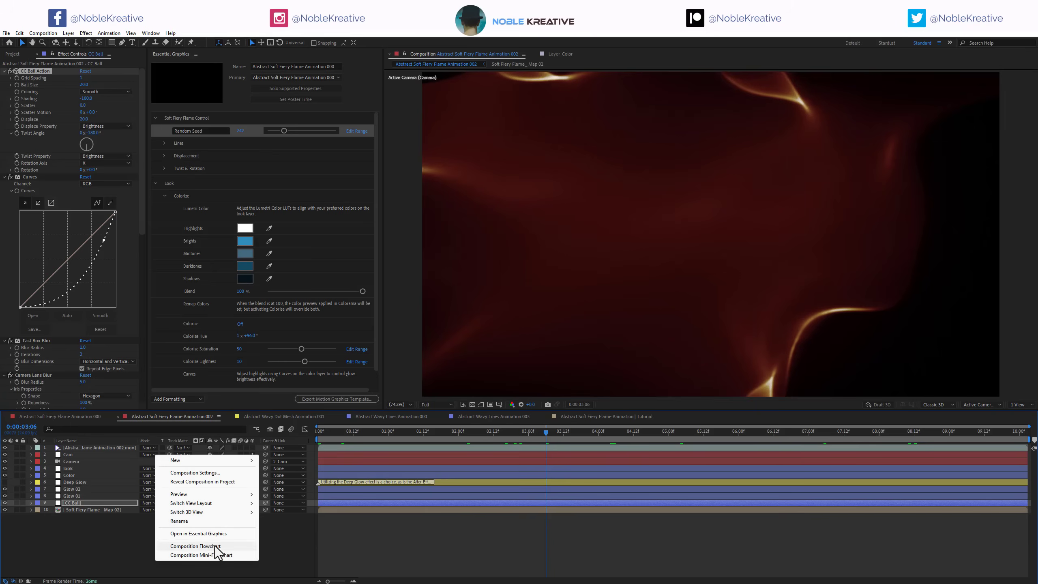
click(211, 536)
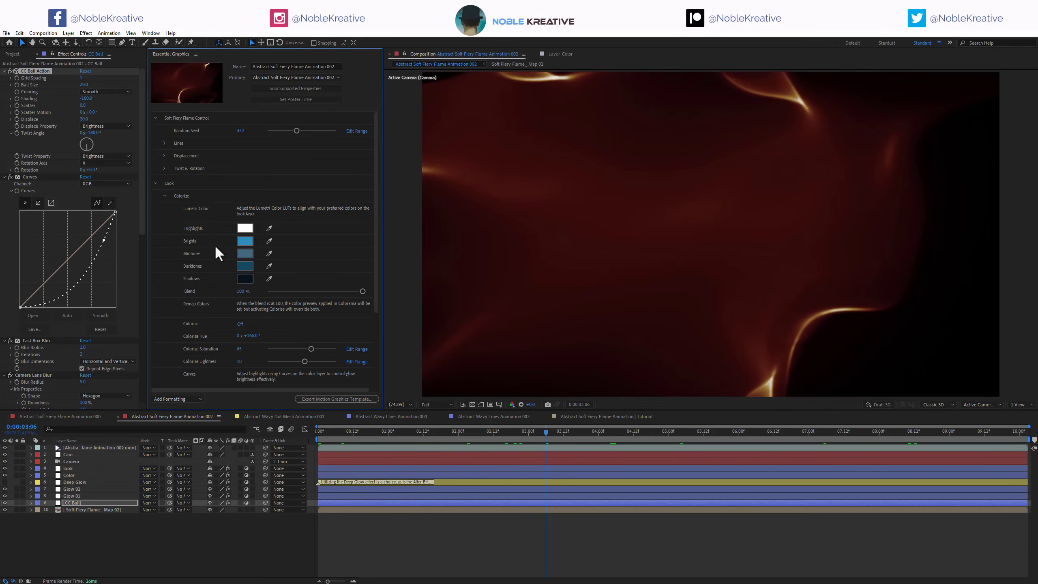
click(93, 502)
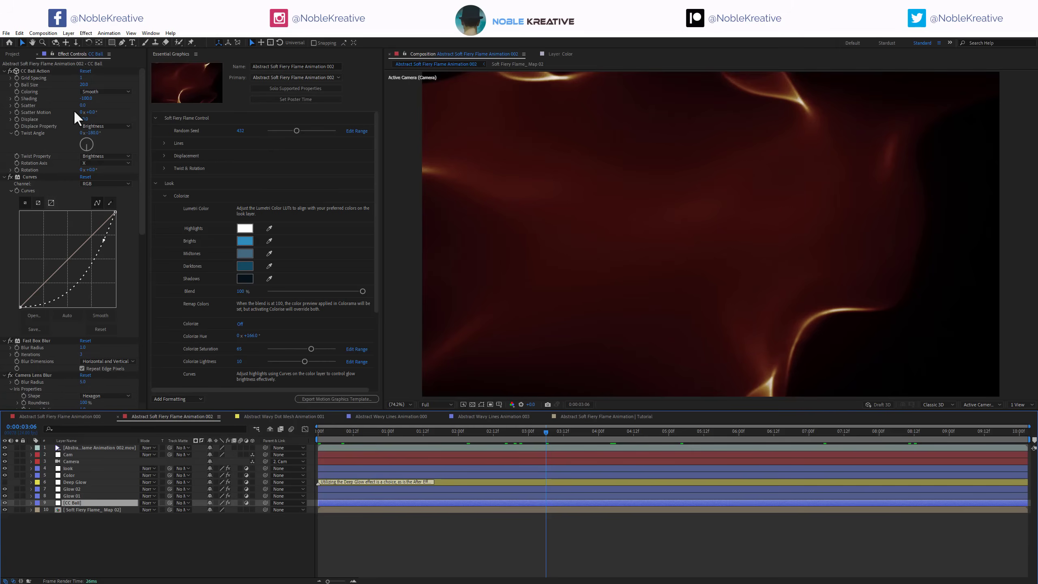
Try CC Ball Action with Grid Spacing 0, Twist Property X Axis, and Twist Angles of 0° and 30°
drag(83, 84, 80, 84)
click(93, 133)
key(Return)
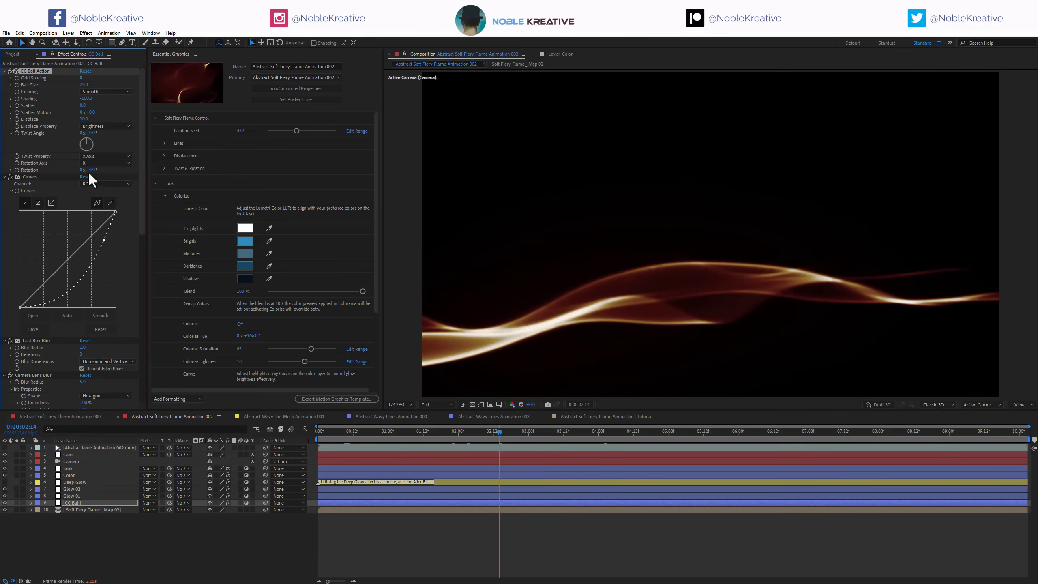
click(94, 134)
text(30)
key(Return)
Set CC Ball Action back to a Twist Angle of -180°, Twist Property Brightness and Grid Spacing 1
text(-180)
key(Return)
click(98, 157)
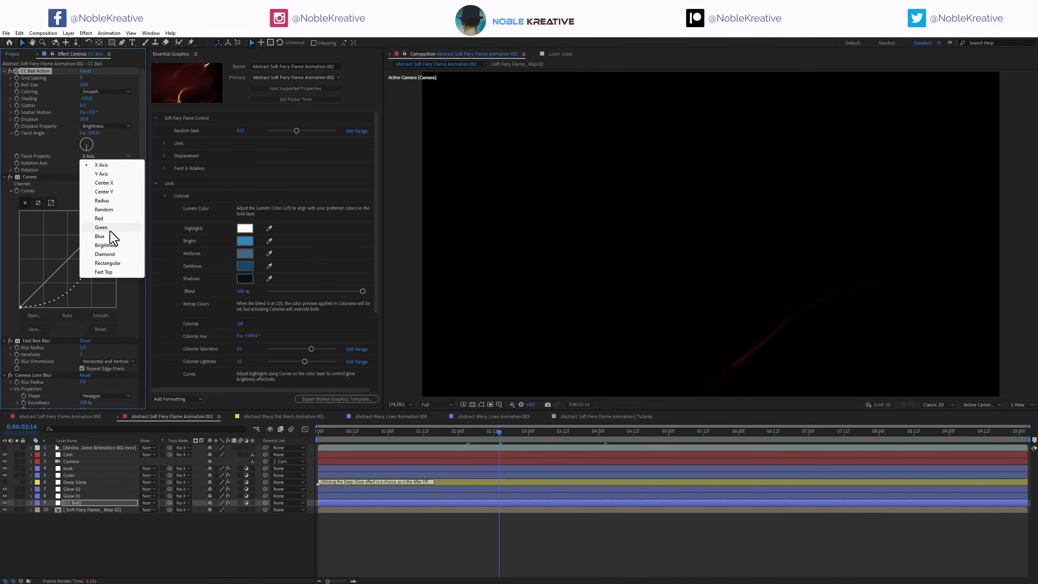
click(106, 245)
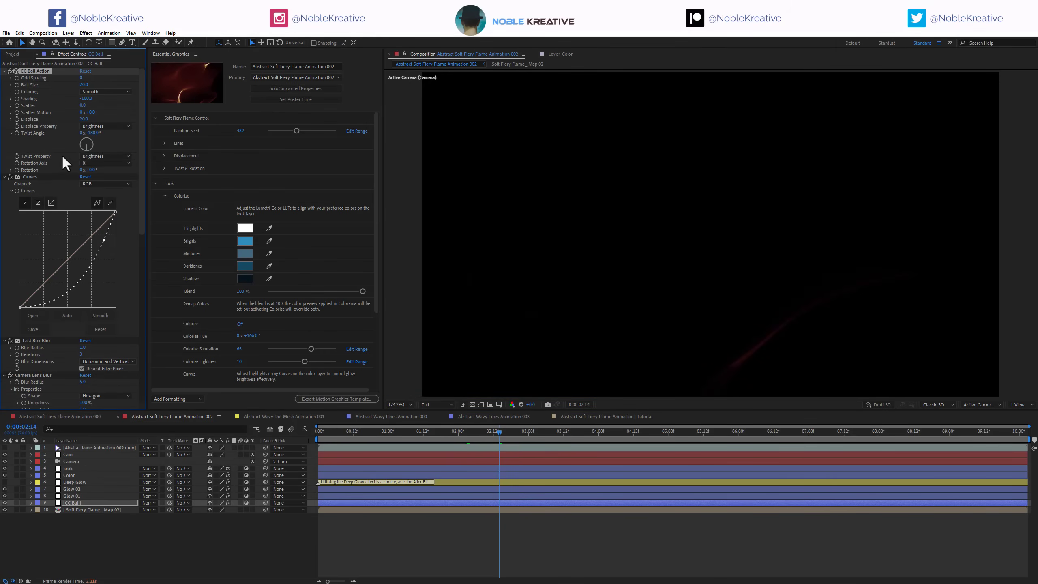
click(81, 77)
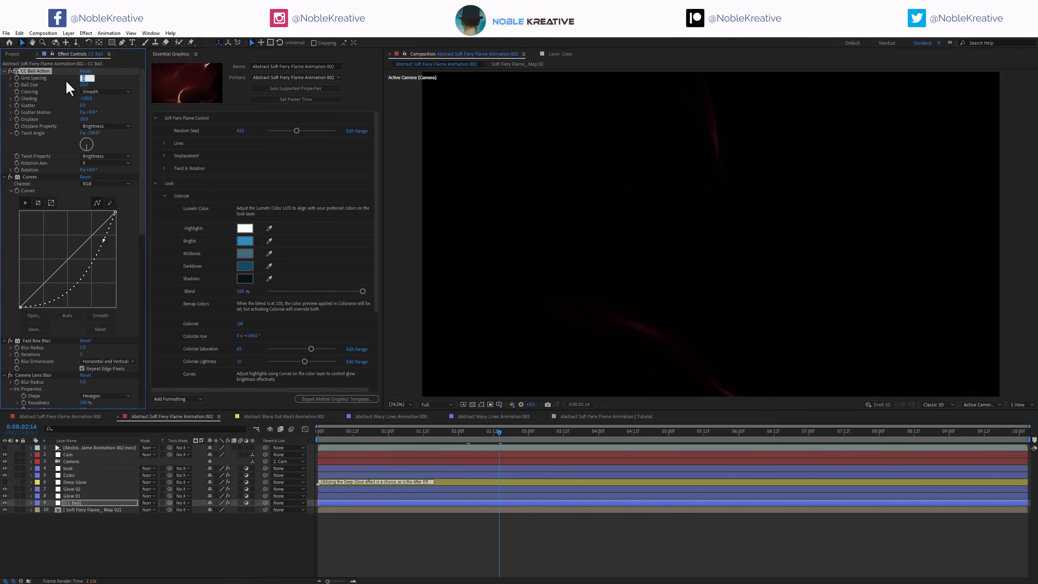
text(1)
key(Return)
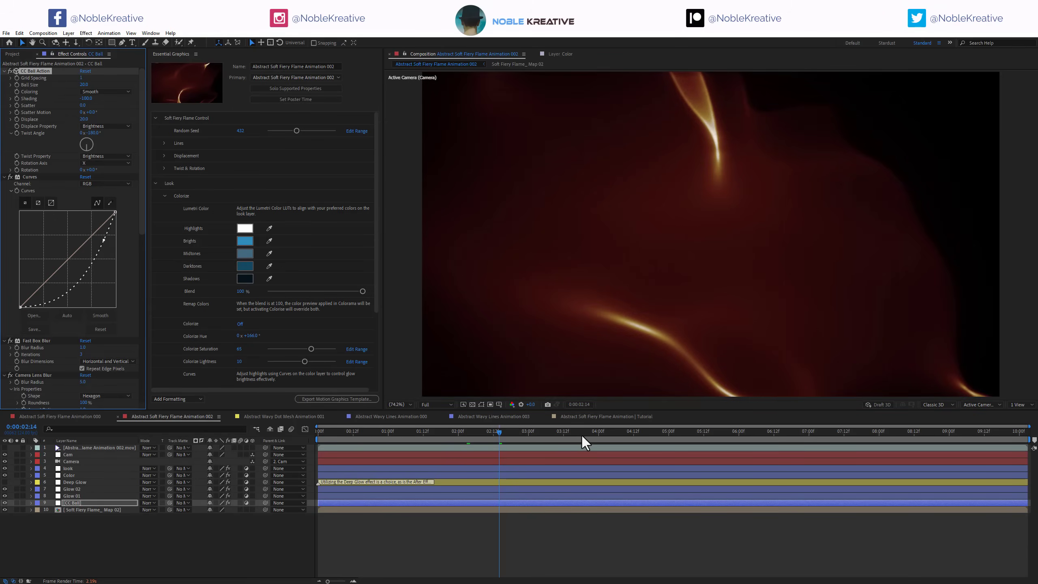
Inspect the Camera and Cam layers and reveal the Cam layer's rotation properties
click(79, 461)
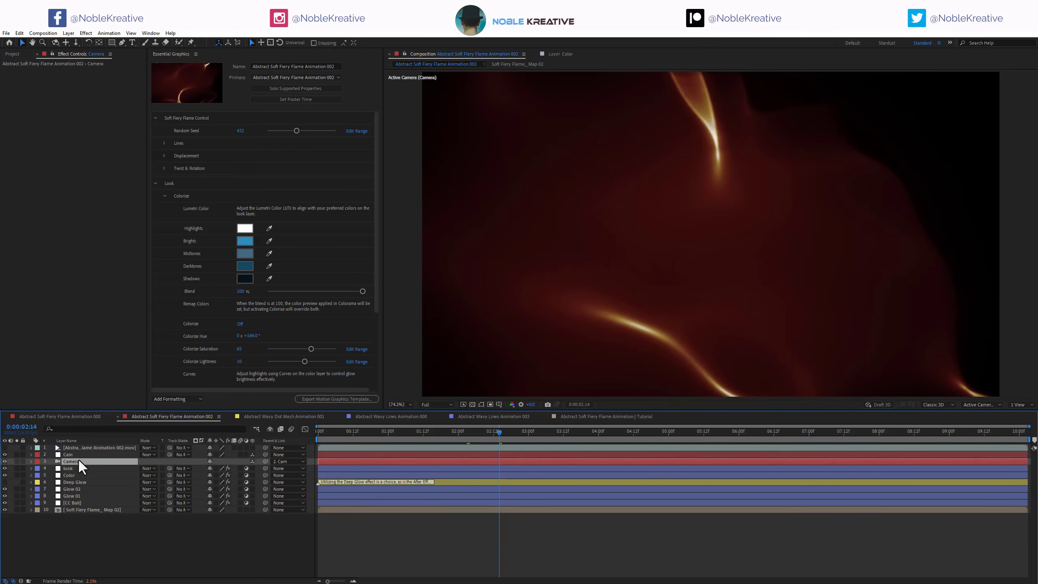
click(82, 455)
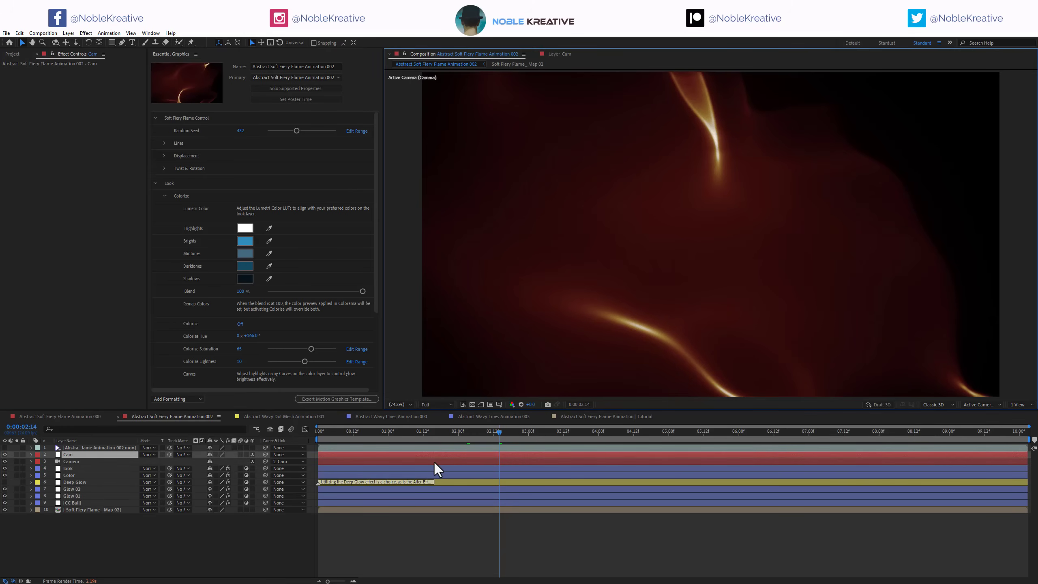
key(r)
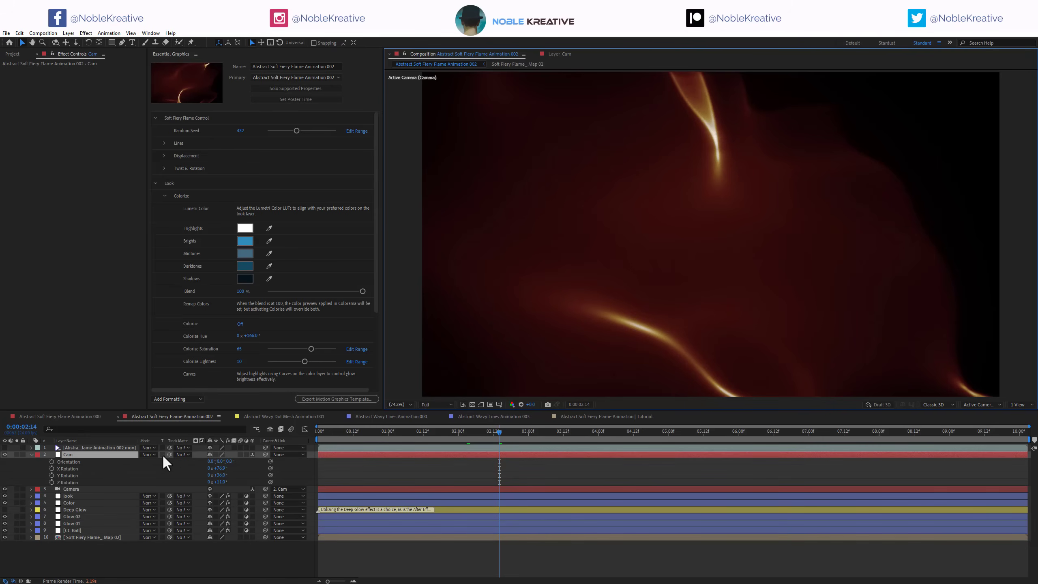
Select the CC Ball layer to view its effects and raise the flame's Random Seed to about 720
click(82, 530)
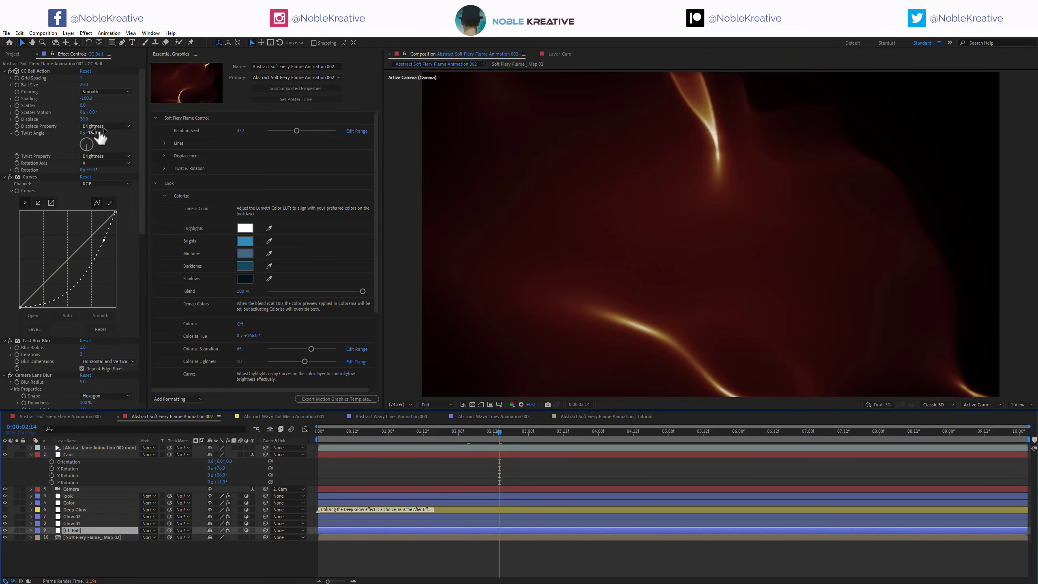
click(315, 130)
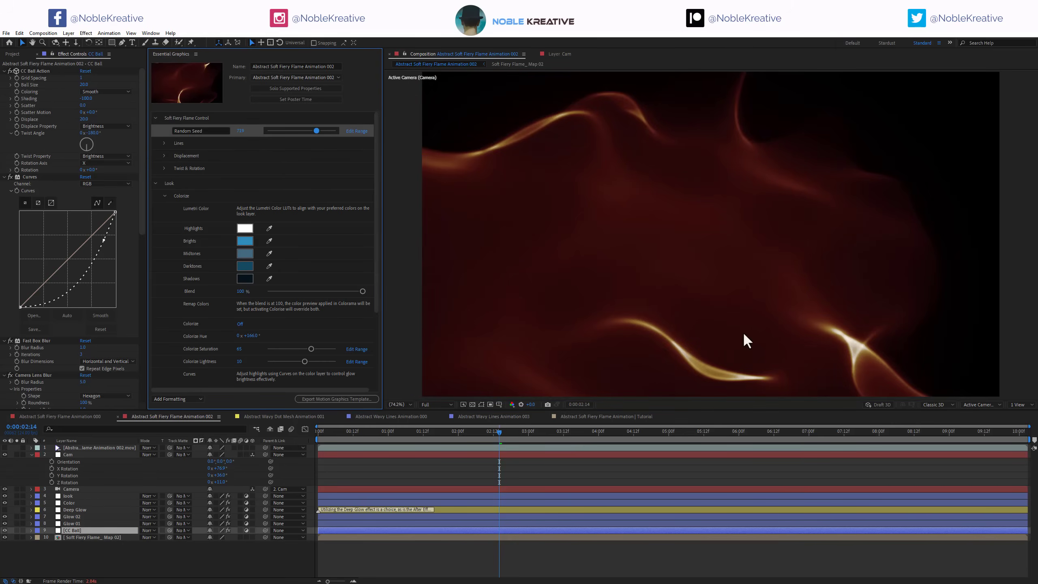
Switch to the Abstract Wavy Dot Mesh Animation 001 composition and examine its motion and dot detail, ending at 0:00:06:11
click(303, 416)
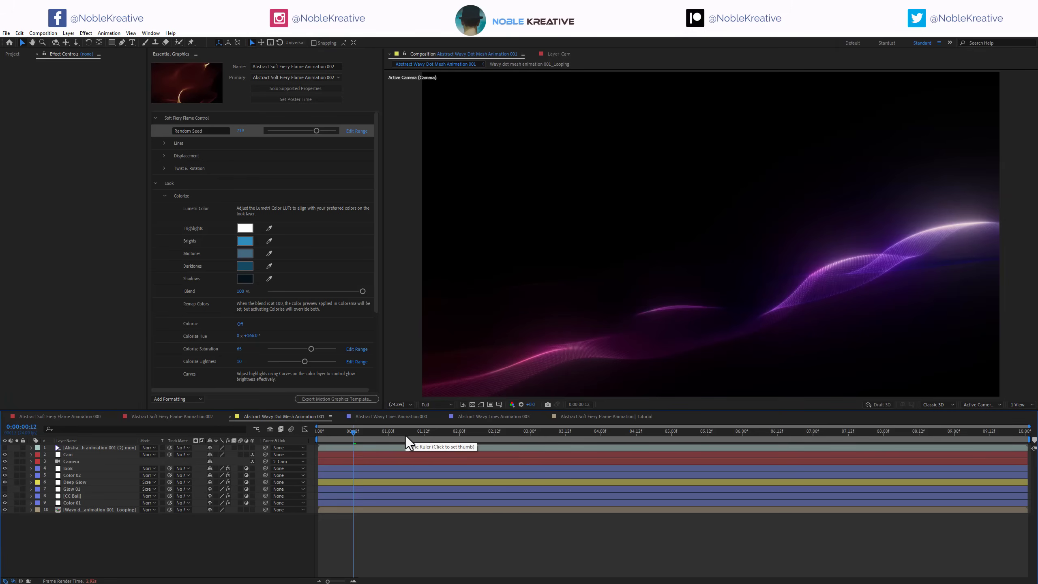
click(498, 434)
drag(612, 437, 773, 437)
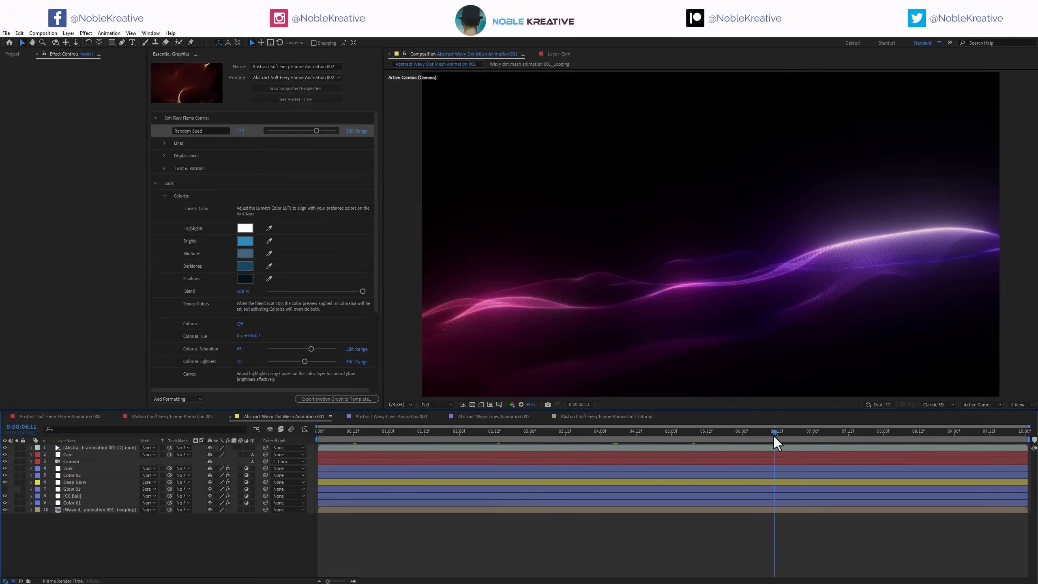
key(period)
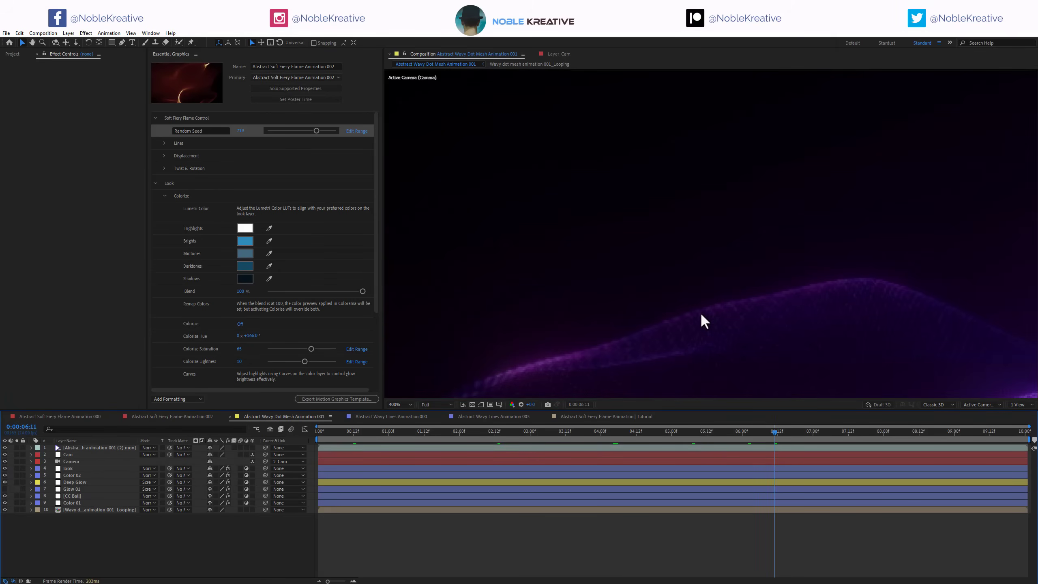
key(comma)
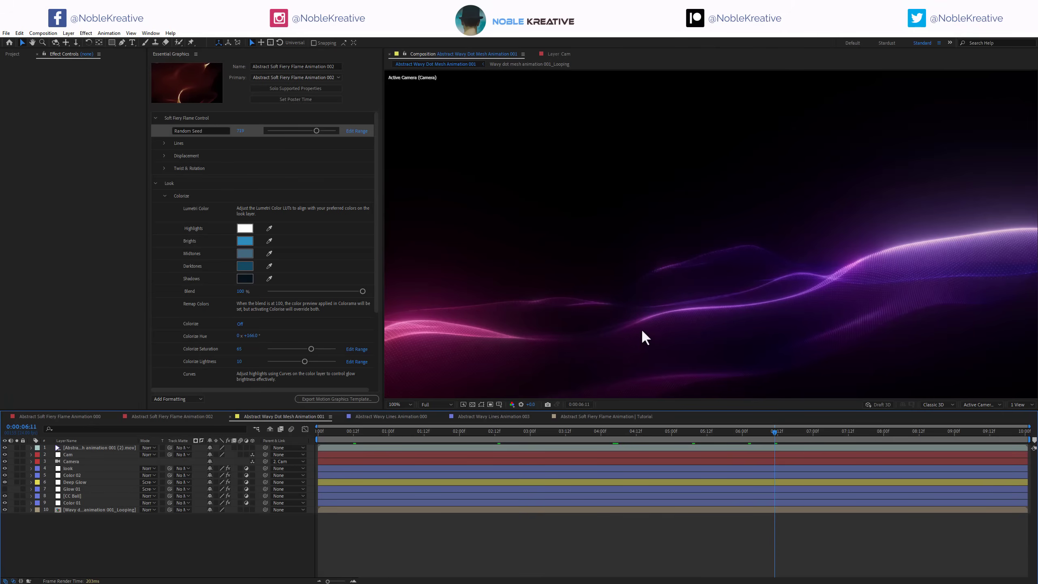
key(shift+slash)
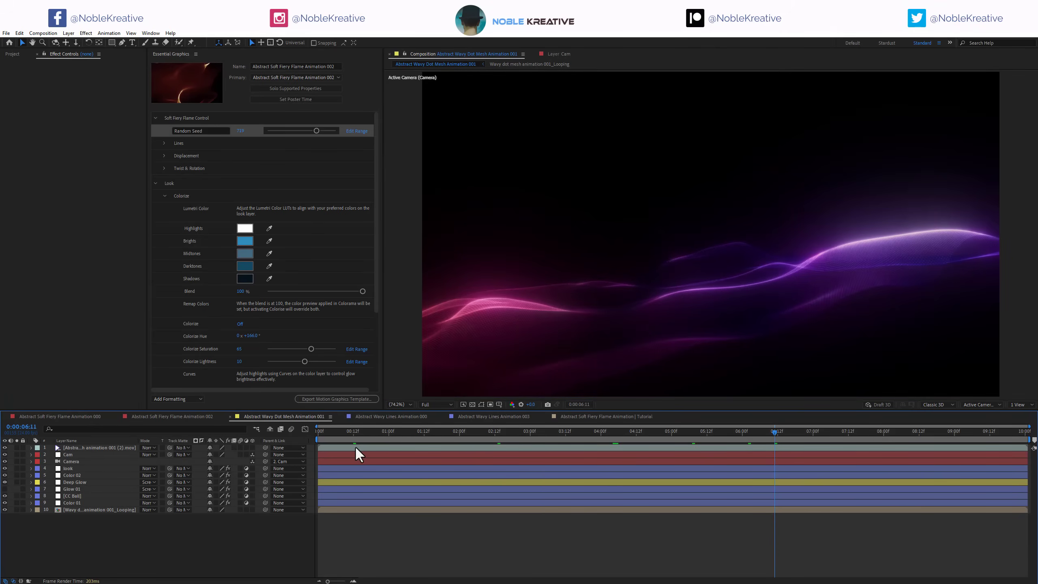
Load the dot mesh composition into Essential Graphics and solo the Color 01 layer with the looping mesh layer
right_click(223, 541)
click(287, 514)
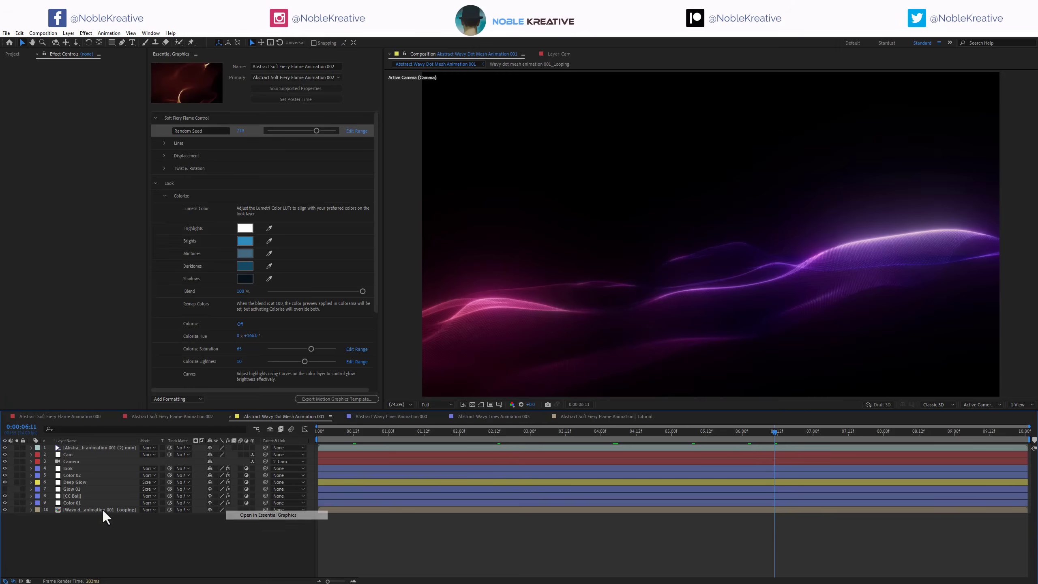
click(73, 500)
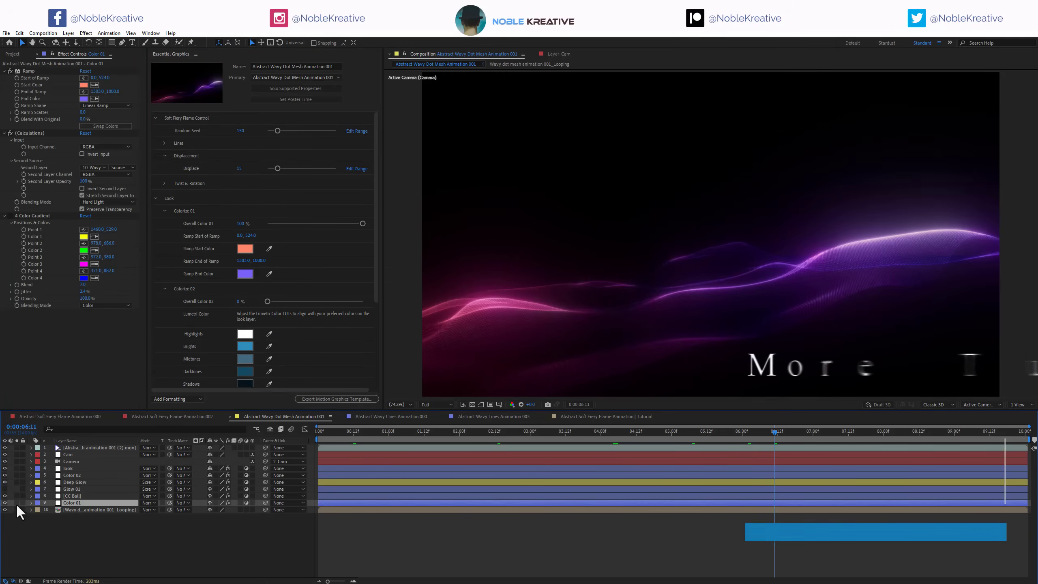
drag(15, 504, 16, 510)
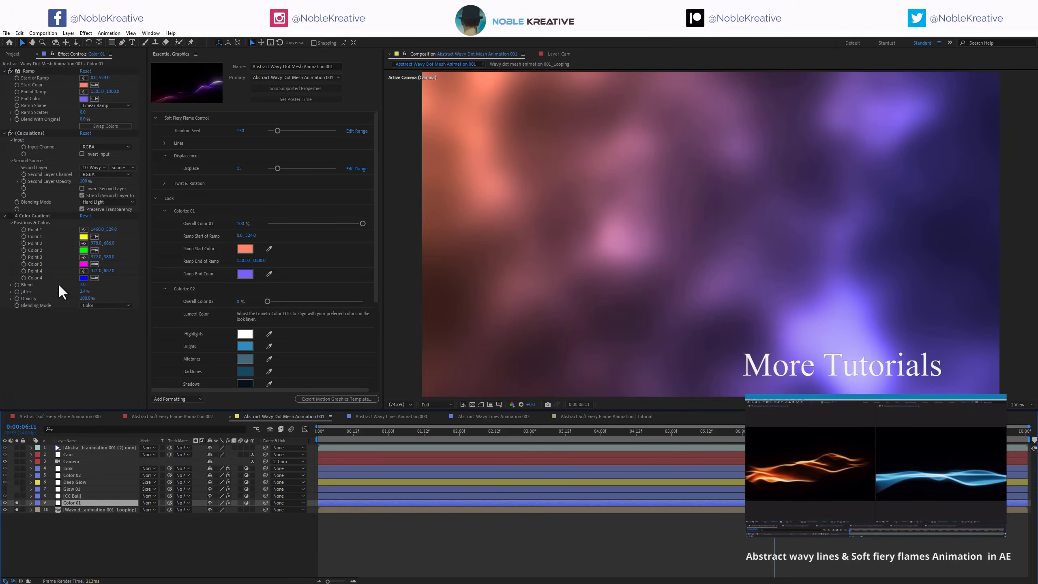
Try the Color 01 layer with the Calculations effect off and the Color blending mode
click(10, 133)
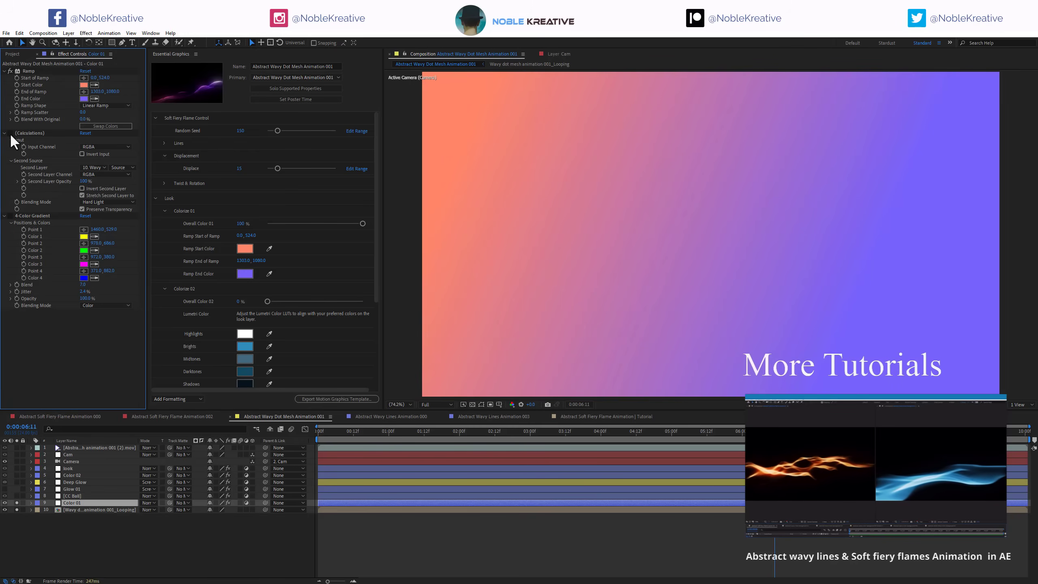
click(149, 502)
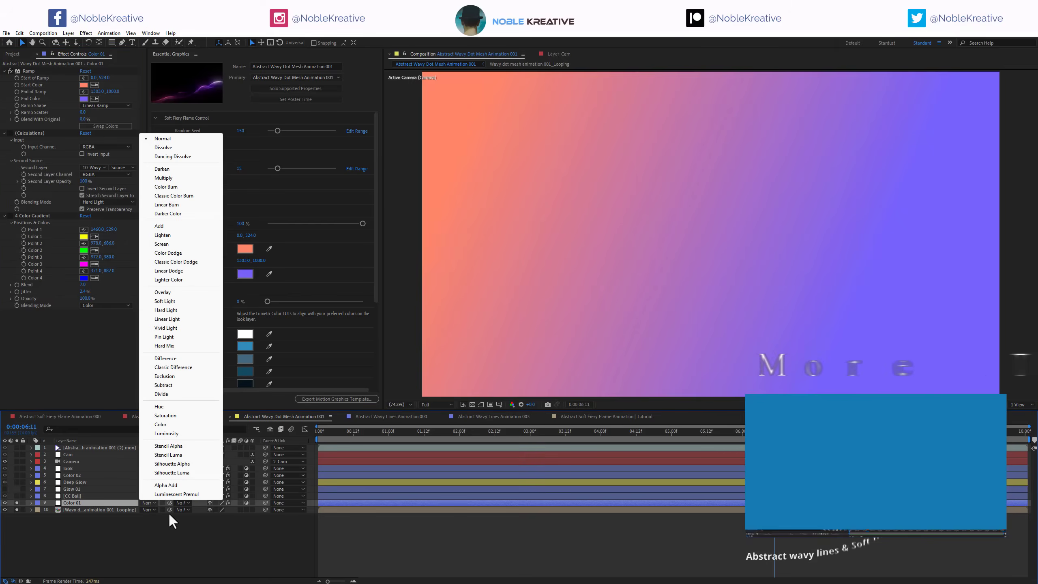
click(175, 428)
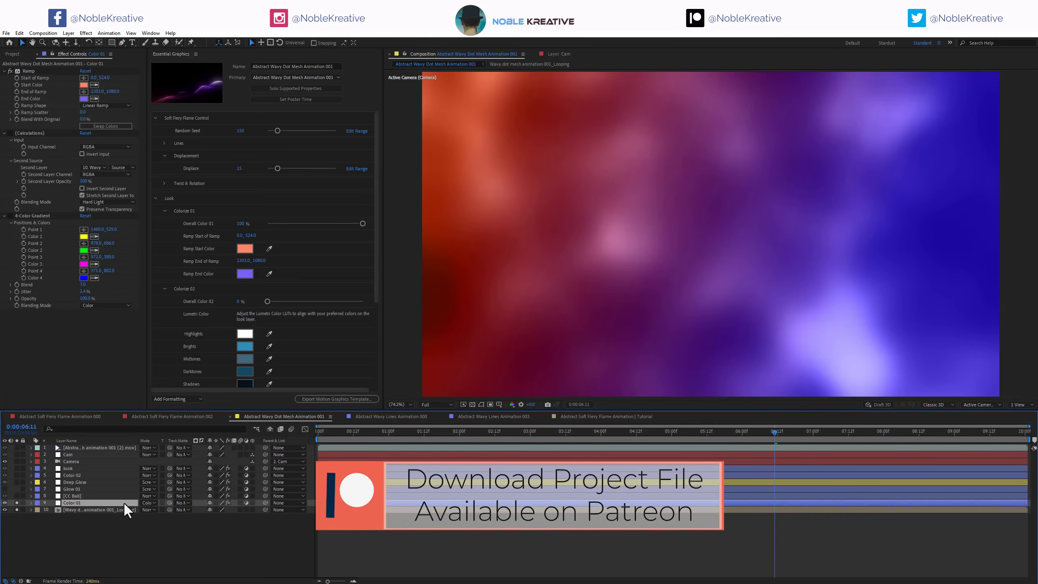
Unsolo both layers and return Color 01 to Normal blending with the Calculations effect enabled
drag(16, 503, 17, 520)
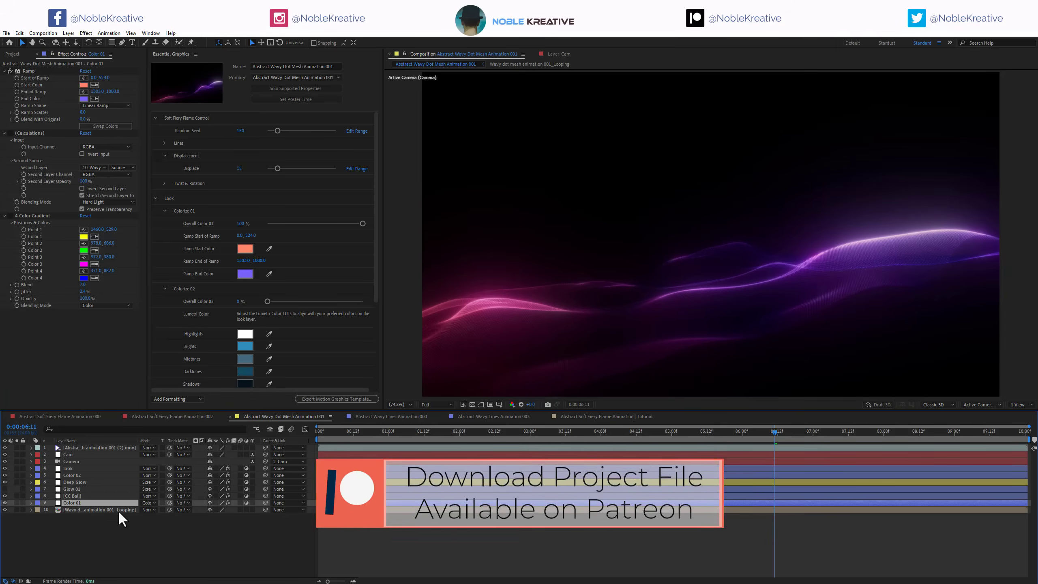
click(147, 502)
click(162, 138)
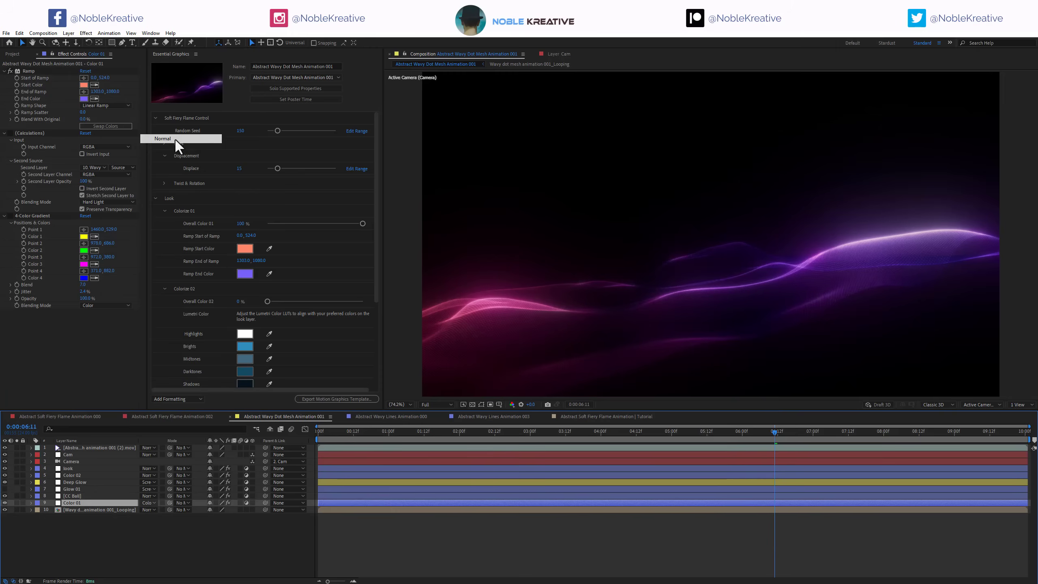
click(12, 133)
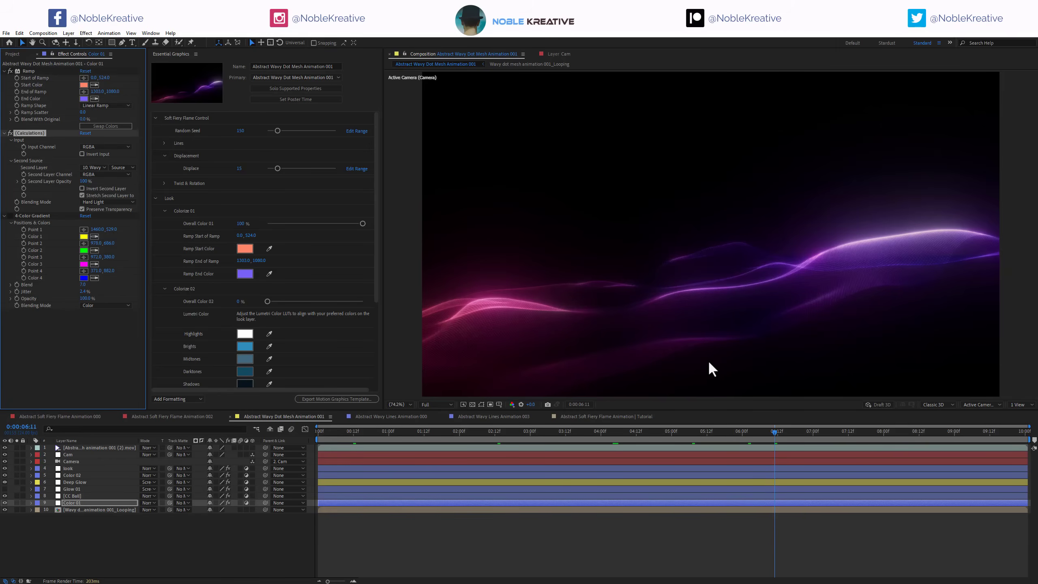
Scrub the dot mesh animation back to 0:00:01:17 and preview its playback
click(536, 436)
drag(536, 436, 439, 436)
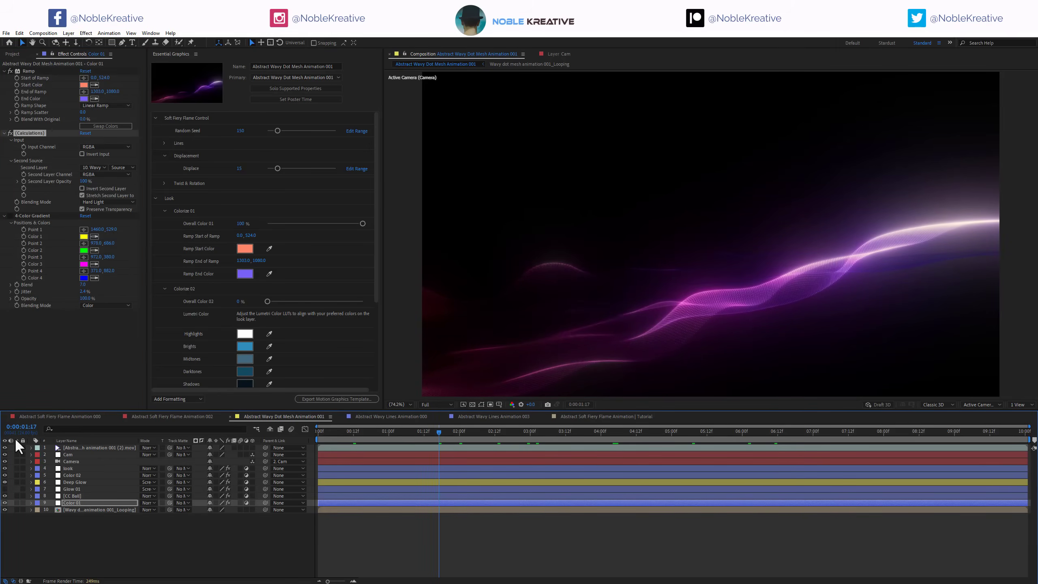
key(space)
Try a CC Ball Action Shading of -100 on the CC Ball layer and return it to 100
click(82, 495)
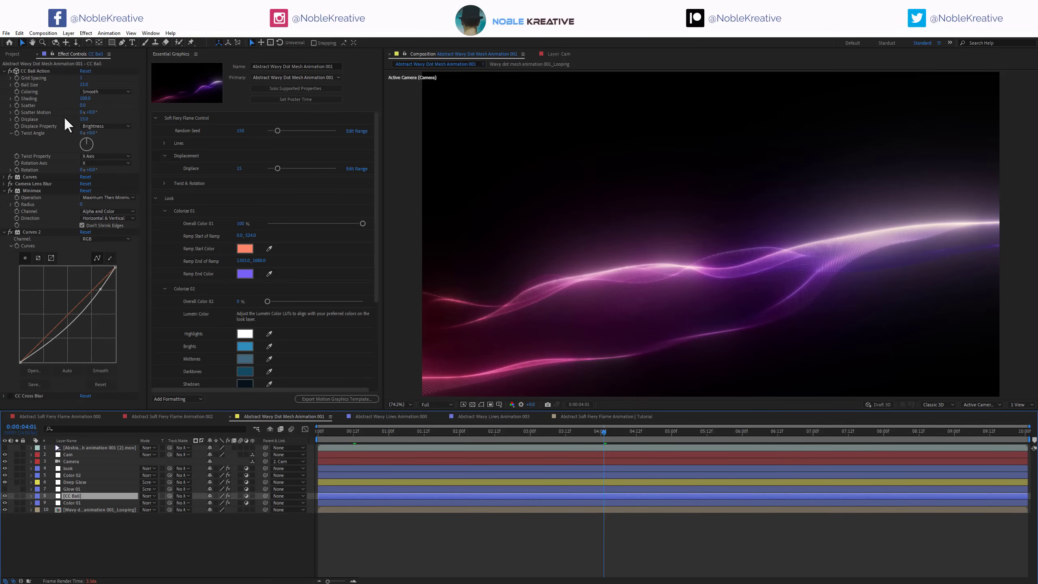
drag(87, 100, 3, 96)
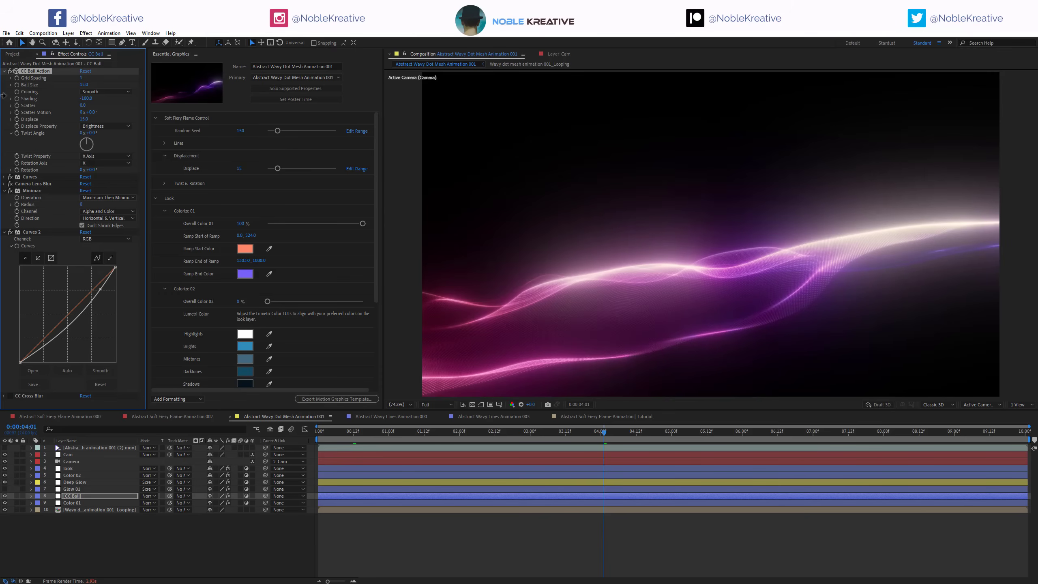
drag(3, 95, 211, 103)
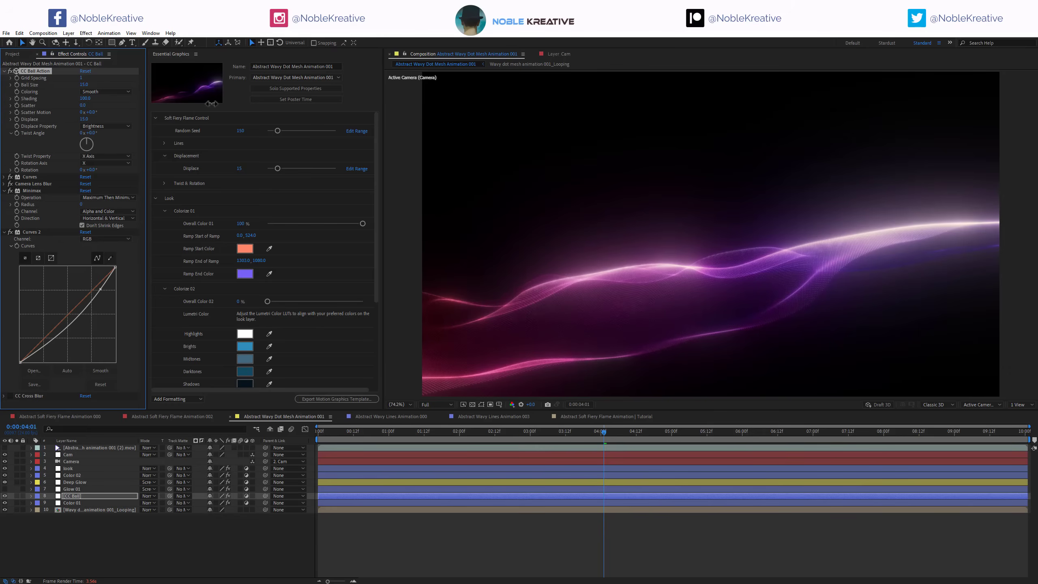
Examine the CC Ball layer's Camera Lens Blur settings and try CC Cross Blur on, ending with it off
click(4, 183)
scroll(49, 207, down, 3)
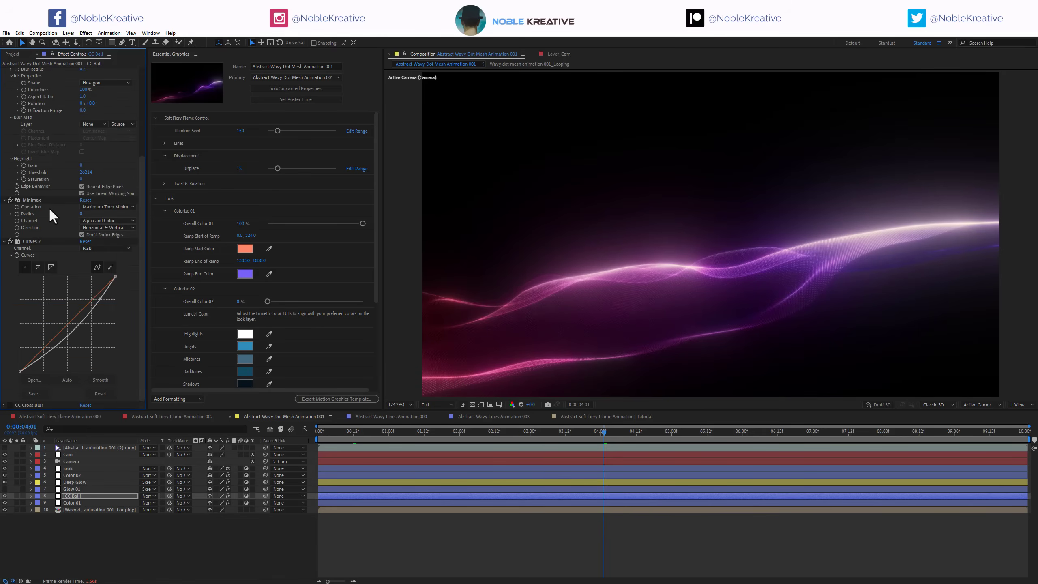
click(9, 405)
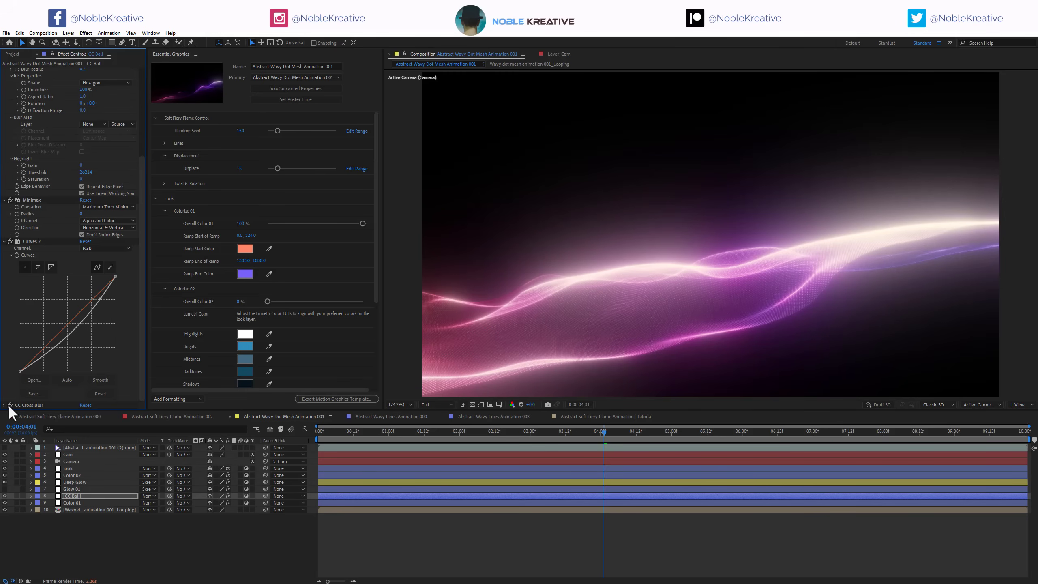
click(9, 405)
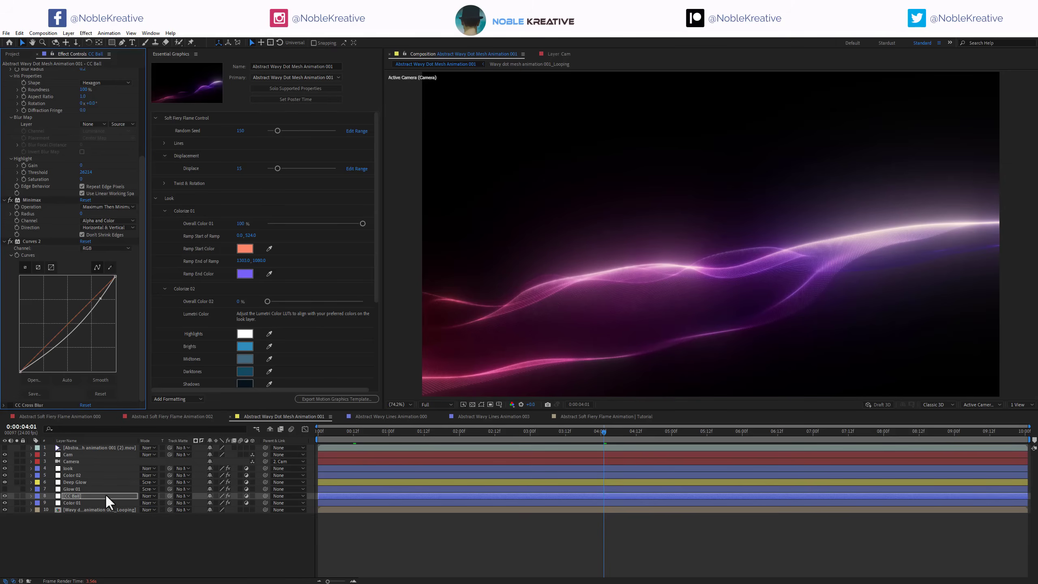
Open Abstract Wavy Lines Animation 000 and compare Venetian Blinds off and on with the CC Ball and map layers soloed, ending unsoloed
click(383, 416)
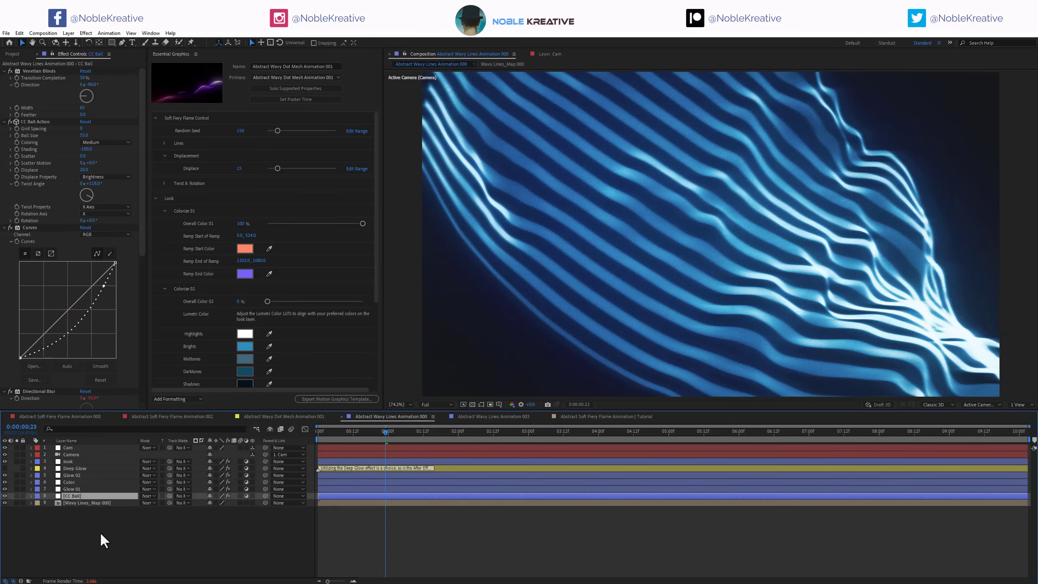
click(10, 71)
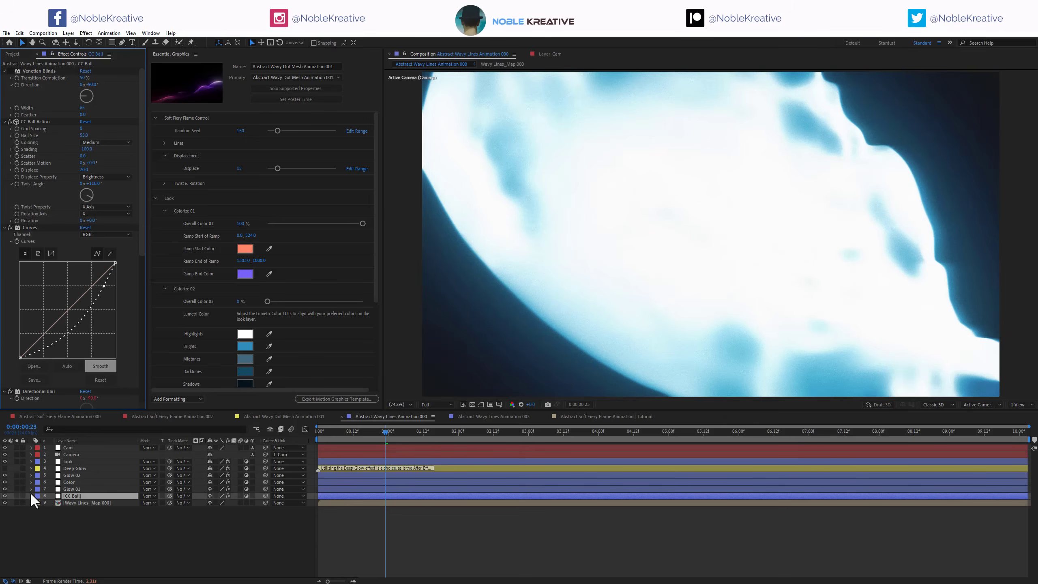
click(16, 502)
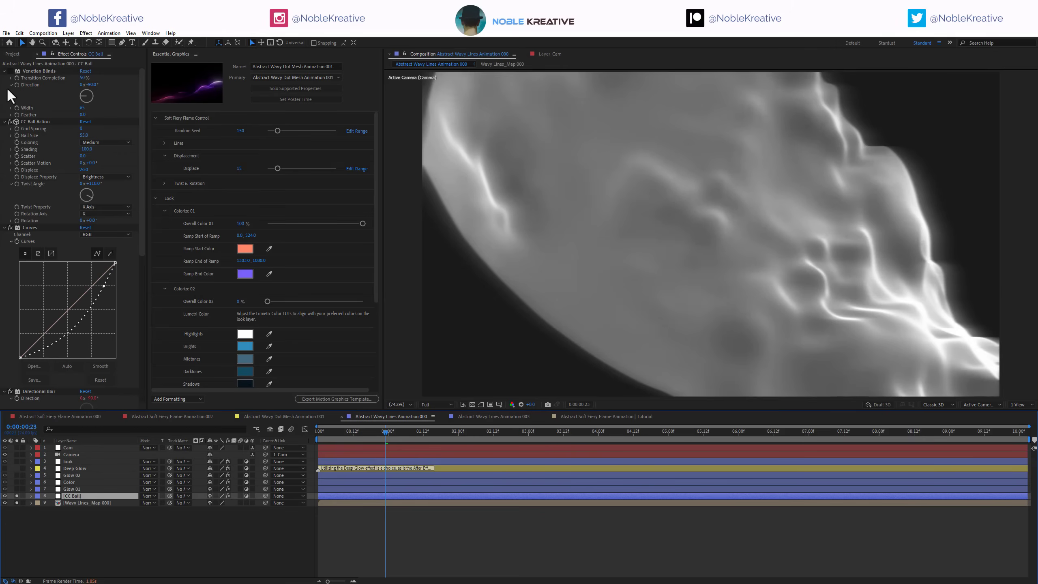
click(11, 70)
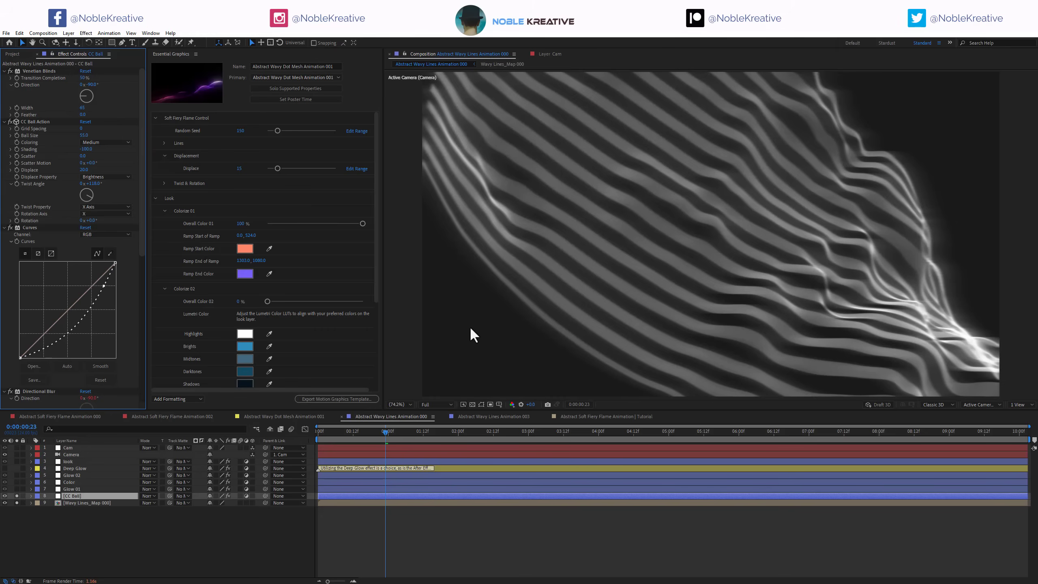
click(17, 503)
click(16, 496)
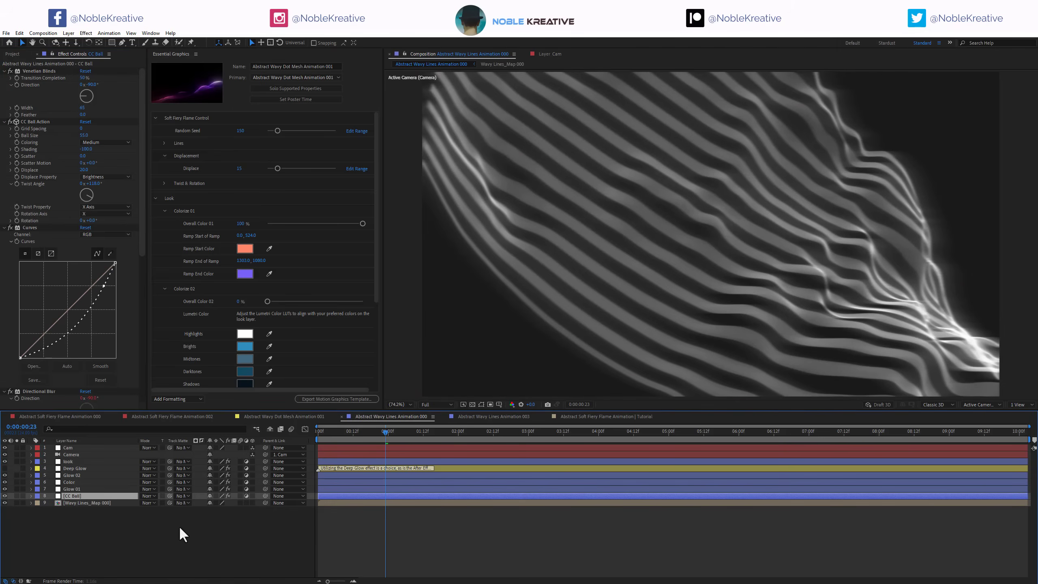
Check the Cam layer's effect on the wavy lines, and scrub the second wavy lines composition to 0:00:03:12
click(84, 448)
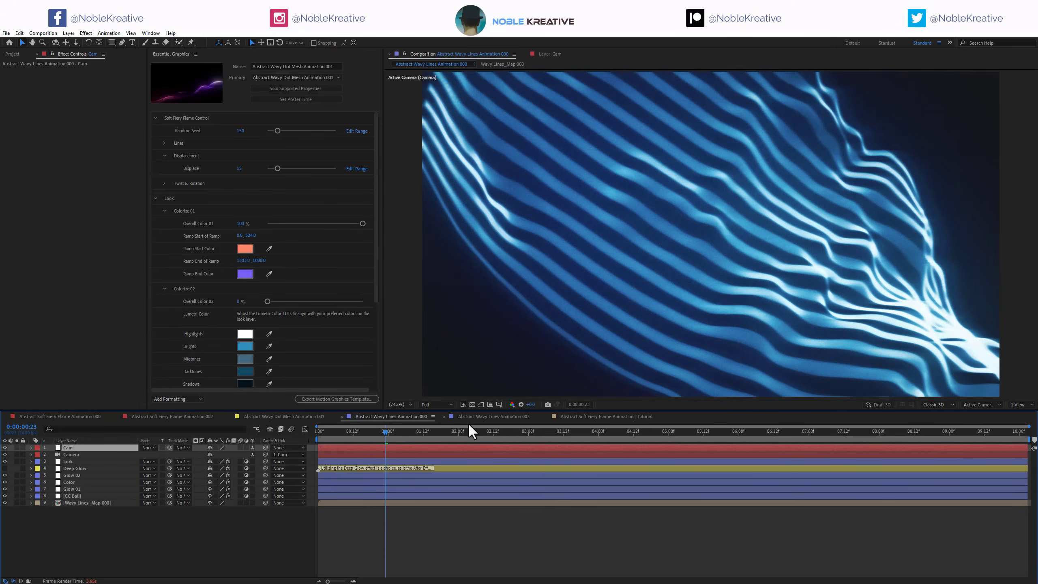
click(721, 256)
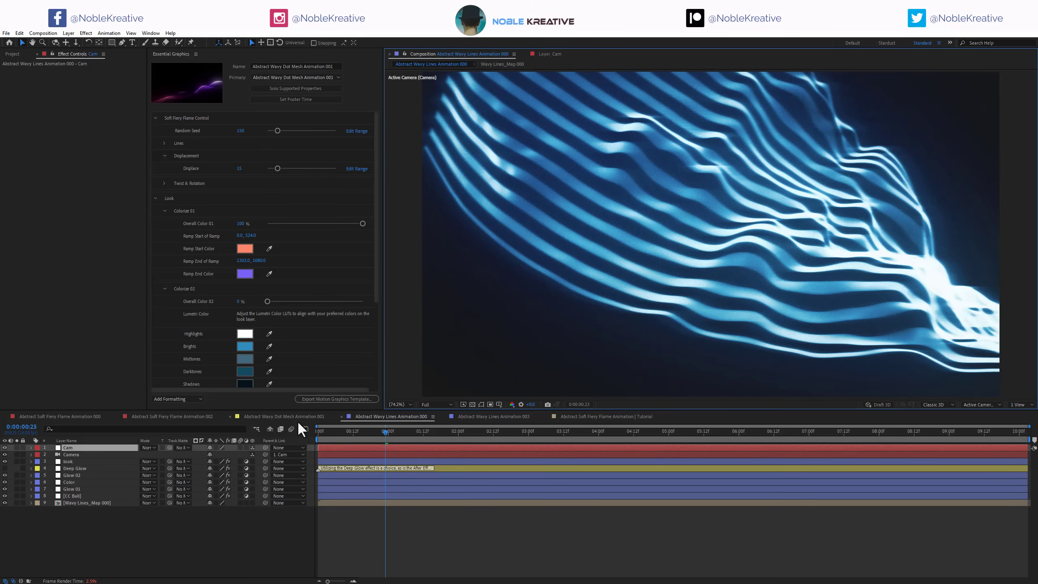
click(476, 417)
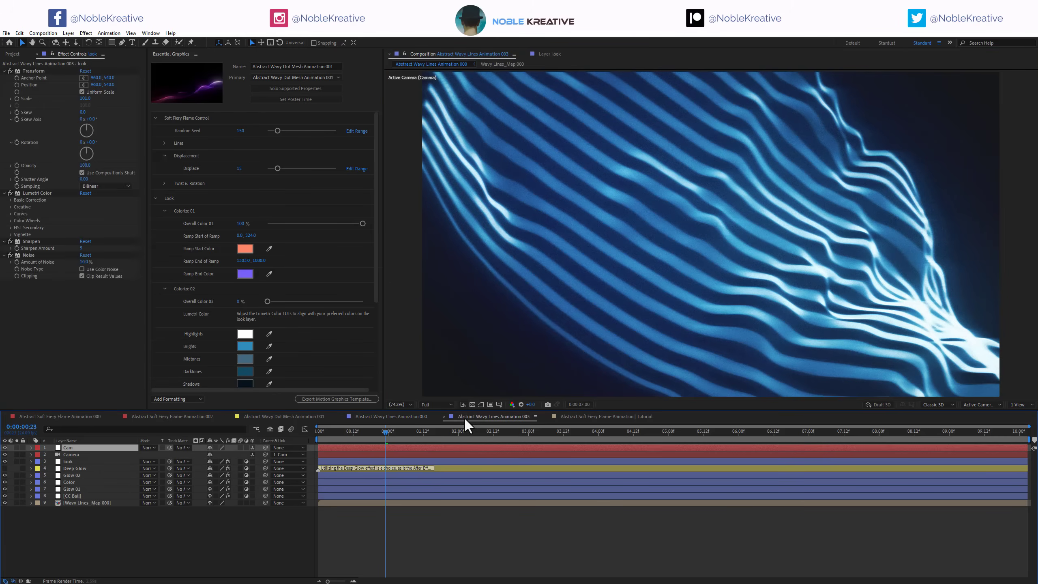
drag(553, 433, 564, 431)
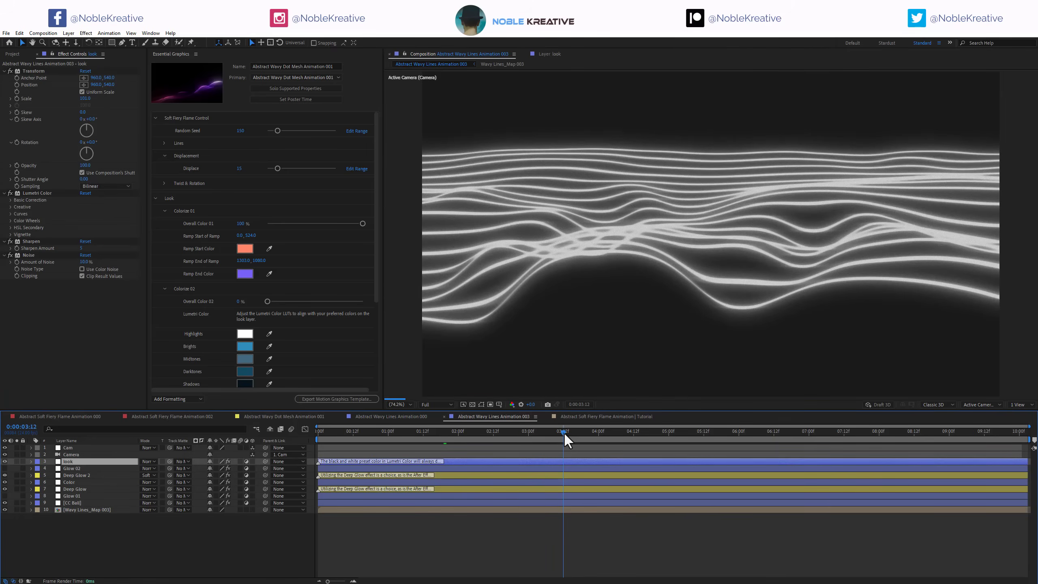